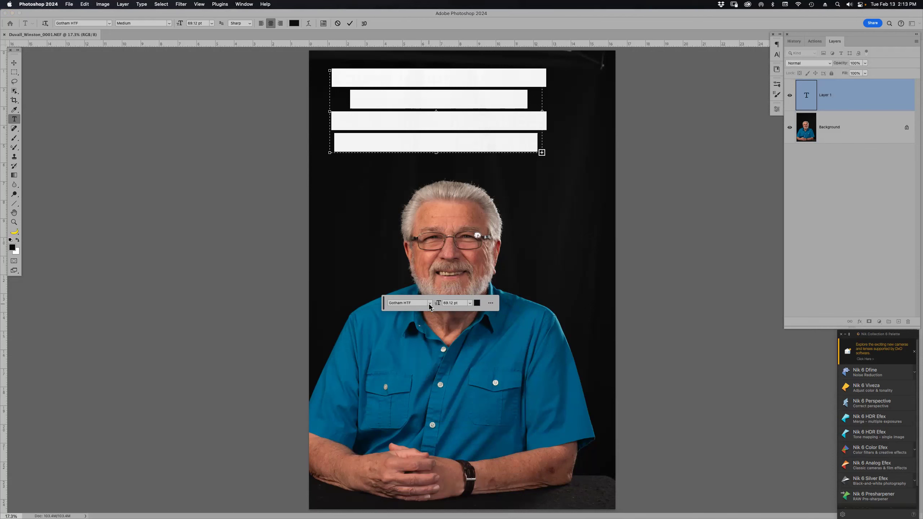
Discard the placeholder text layer and move the contextual task bar down to the photo's bottom edge
{"action": "key", "text": "Escape"}
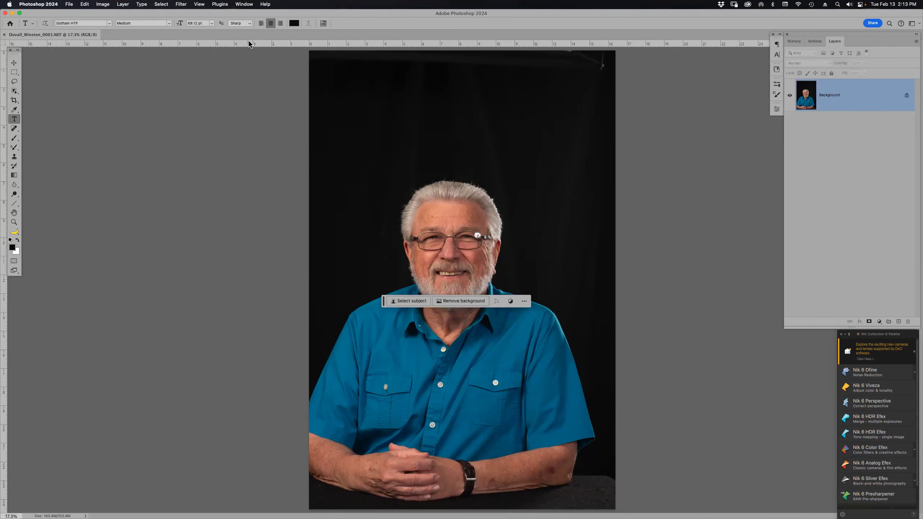
{"action": "left_click", "coordinate": [142, 4]}
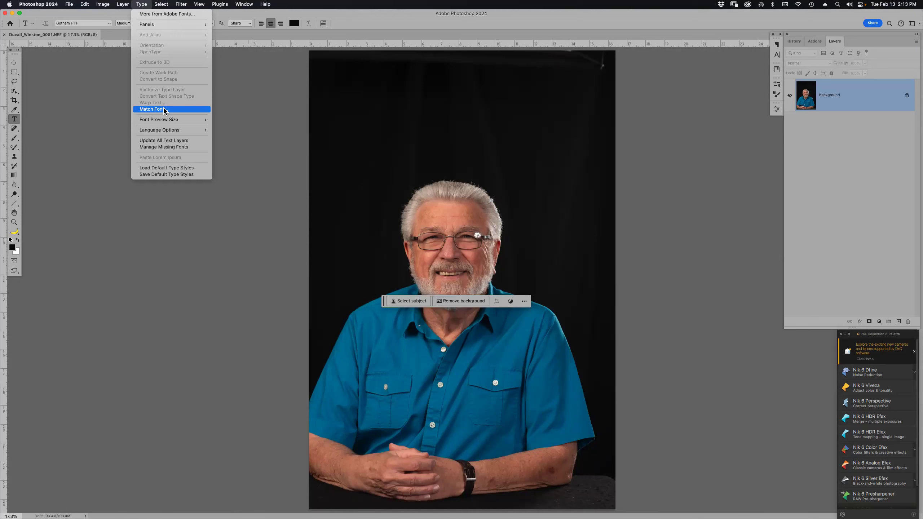
{"action": "left_click", "coordinate": [344, 29]}
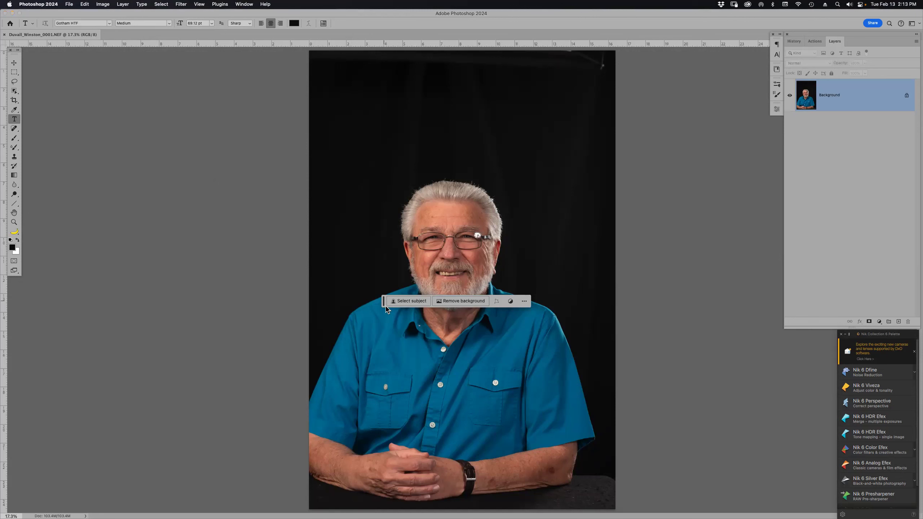
{"action": "left_click_drag", "start_coordinate": [383, 302], "coordinate": [398, 505]}
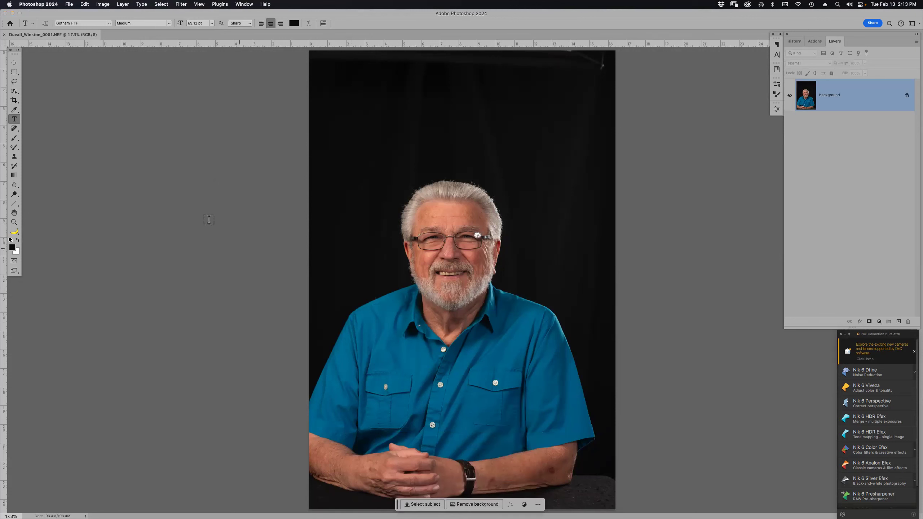
Create a placeholder text box above the man's head and set its font size to 48 pt
{"action": "left_click_drag", "start_coordinate": [366, 83], "coordinate": [543, 170]}
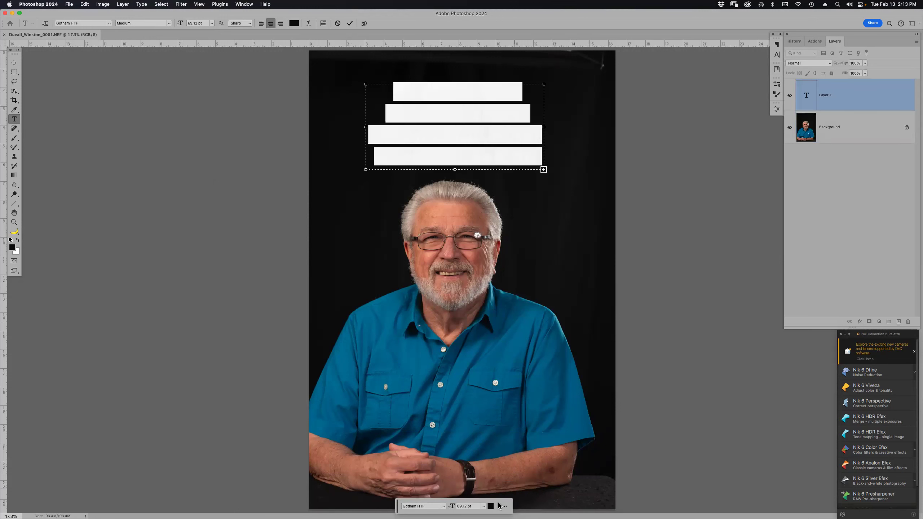
{"action": "left_click", "coordinate": [484, 507]}
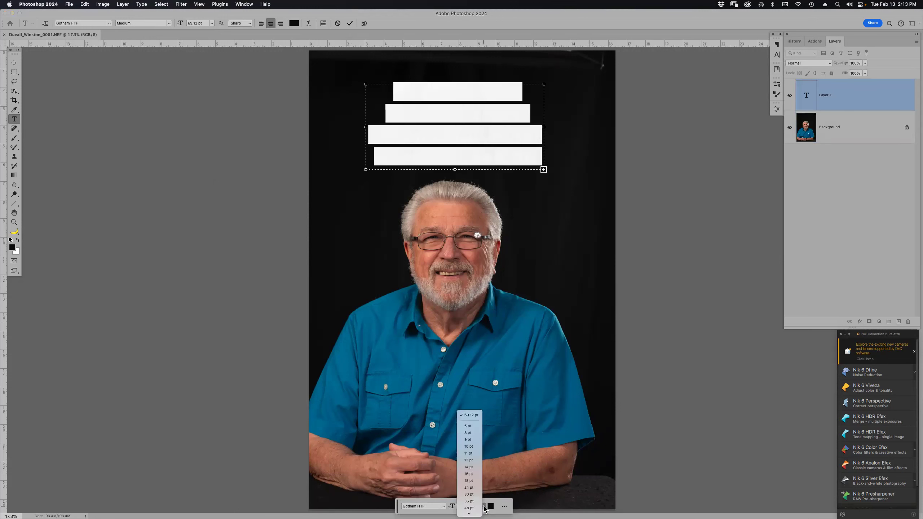
{"action": "left_click", "coordinate": [473, 467]}
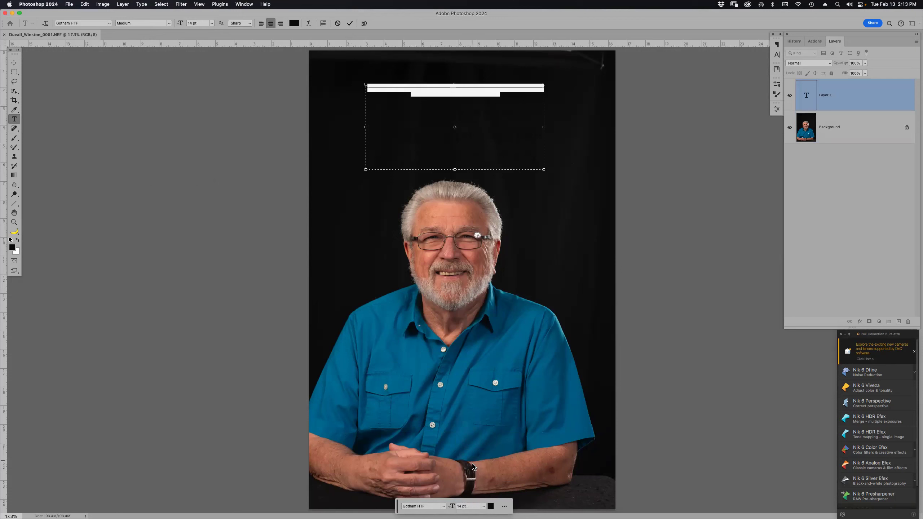
{"action": "left_click", "coordinate": [484, 508]}
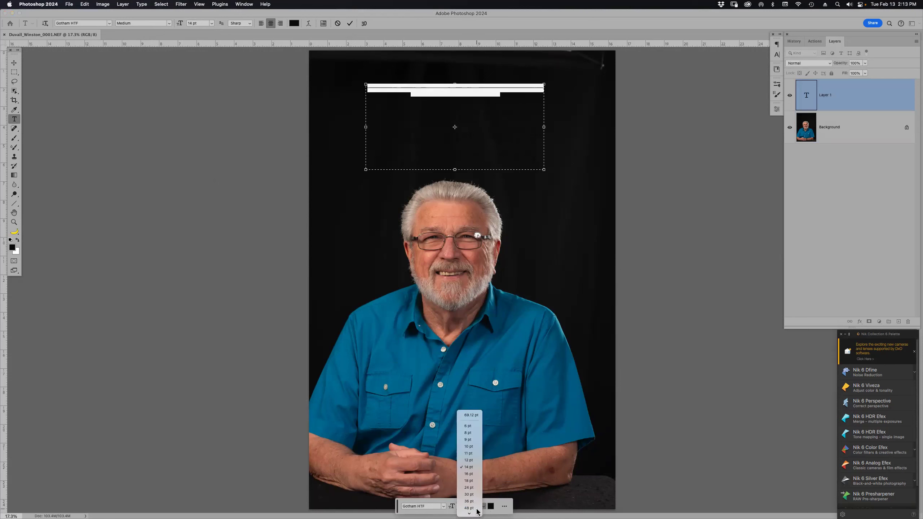
{"action": "left_click", "coordinate": [472, 508]}
Set the placeholder text's color to bright red (fb0404)
{"action": "left_click", "coordinate": [491, 506]}
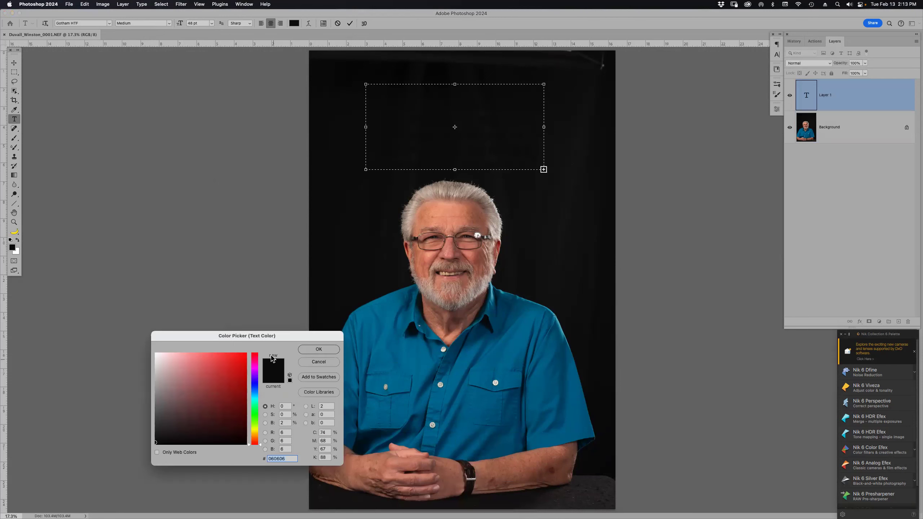
{"action": "left_click", "coordinate": [245, 354]}
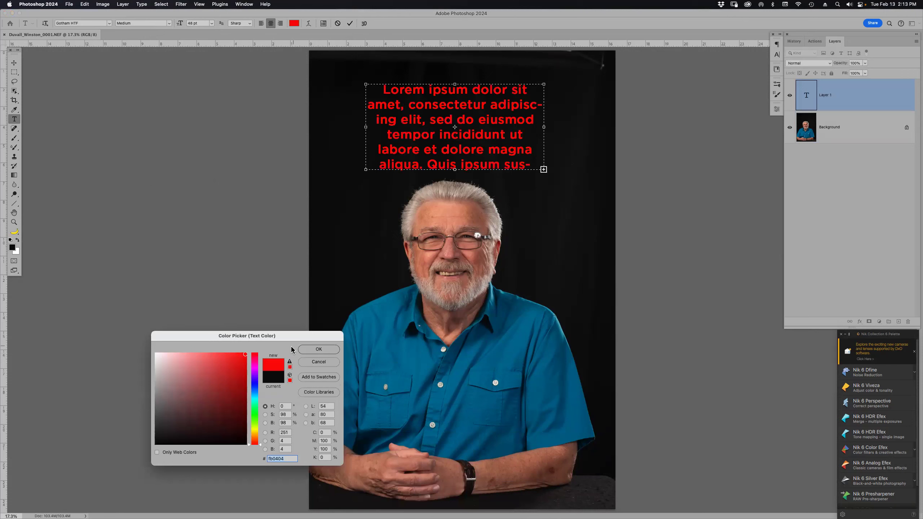
{"action": "left_click", "coordinate": [322, 350]}
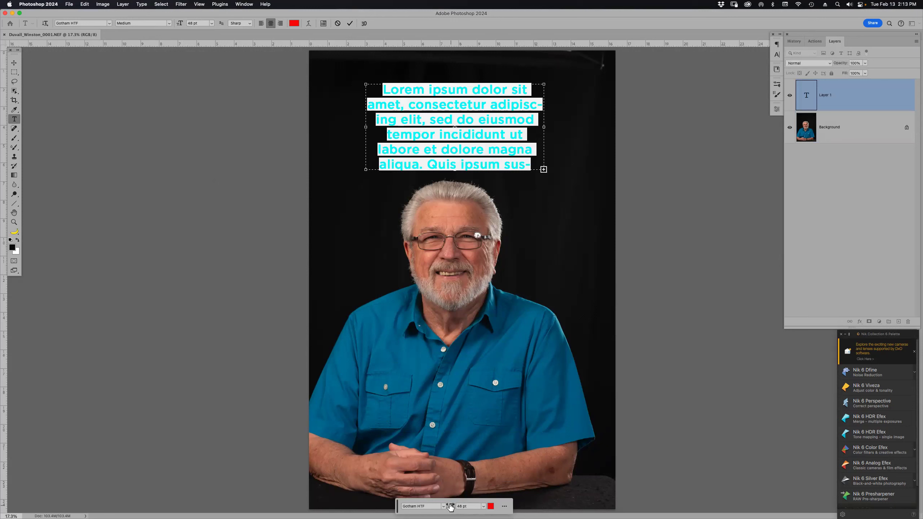
Set the placeholder text's size to 55 pt and reposition the contextual task bar near the photo's bottom edge
{"action": "left_click_drag", "start_coordinate": [451, 506], "coordinate": [462, 508]}
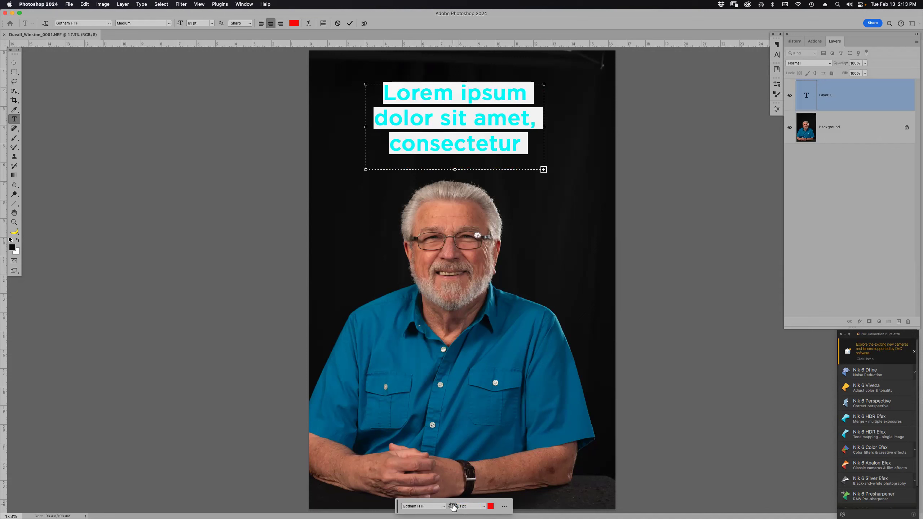
{"action": "left_click_drag", "start_coordinate": [453, 507], "coordinate": [444, 507]}
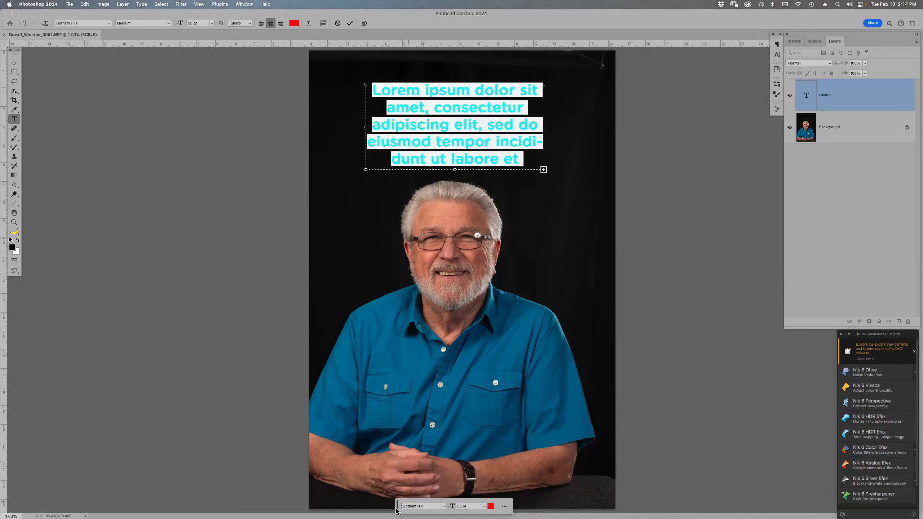
{"action": "left_click_drag", "start_coordinate": [397, 506], "coordinate": [391, 328]}
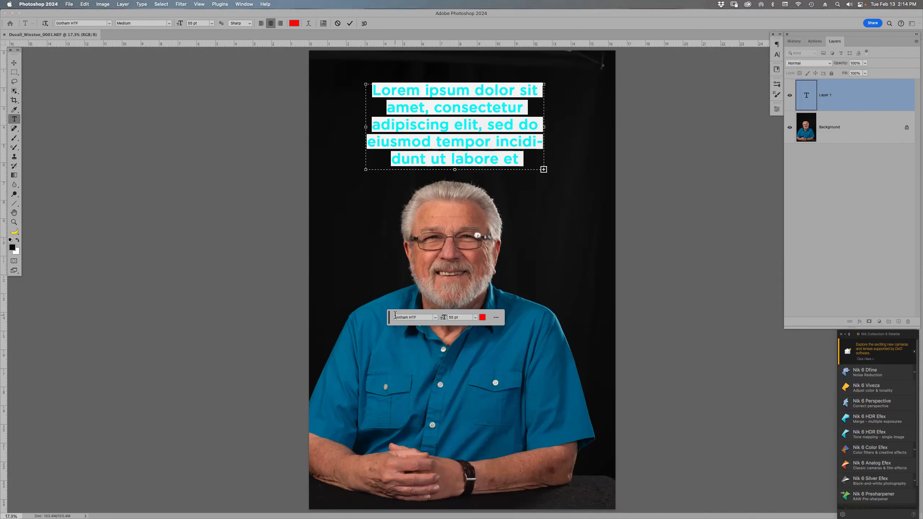
{"action": "left_click_drag", "start_coordinate": [390, 319], "coordinate": [402, 503]}
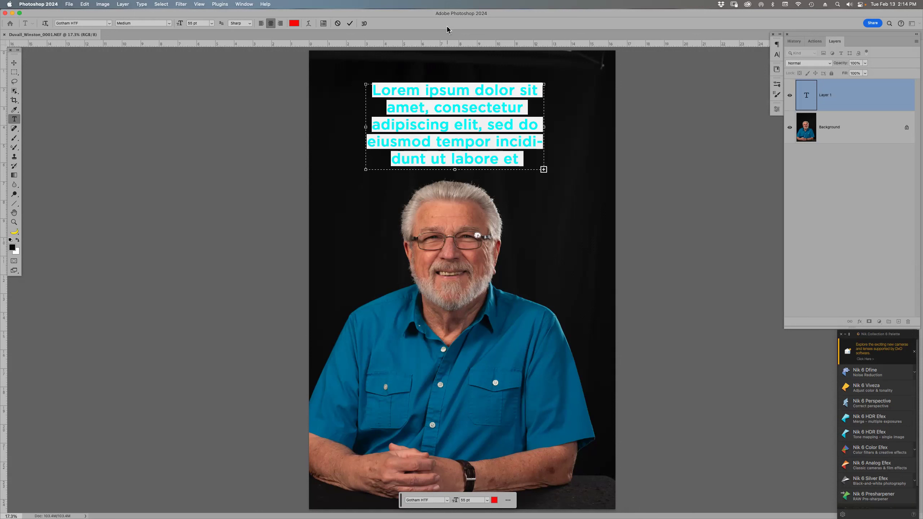
Apply the SignPainter font to the placeholder text and discard the text layer
{"action": "left_click", "coordinate": [109, 23]}
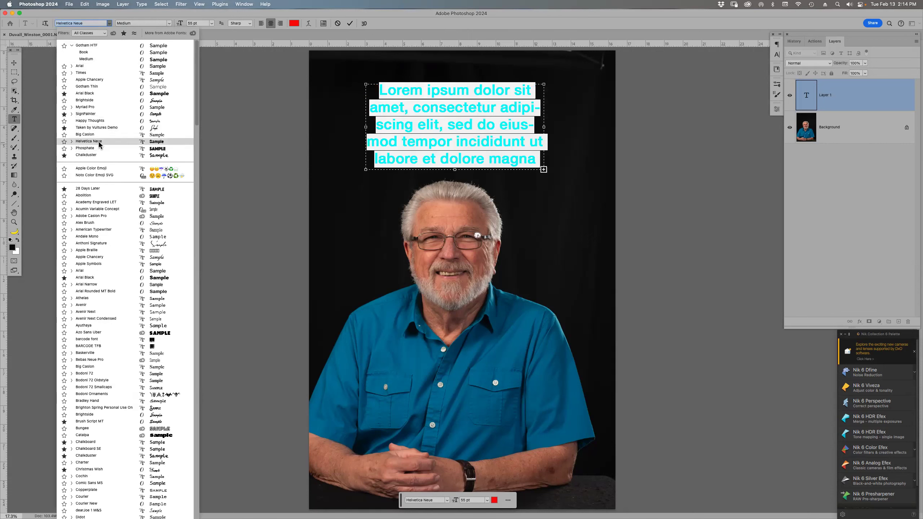
{"action": "left_click", "coordinate": [102, 115]}
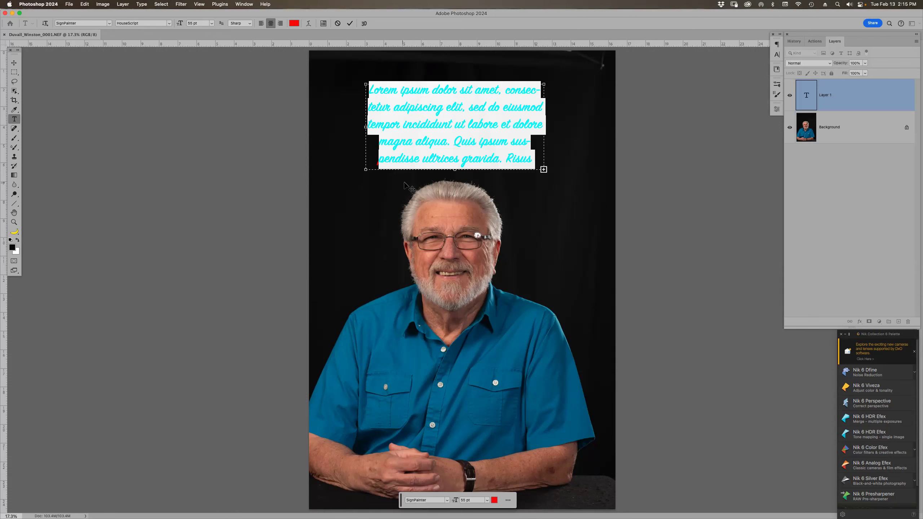
{"action": "key", "text": "Escape"}
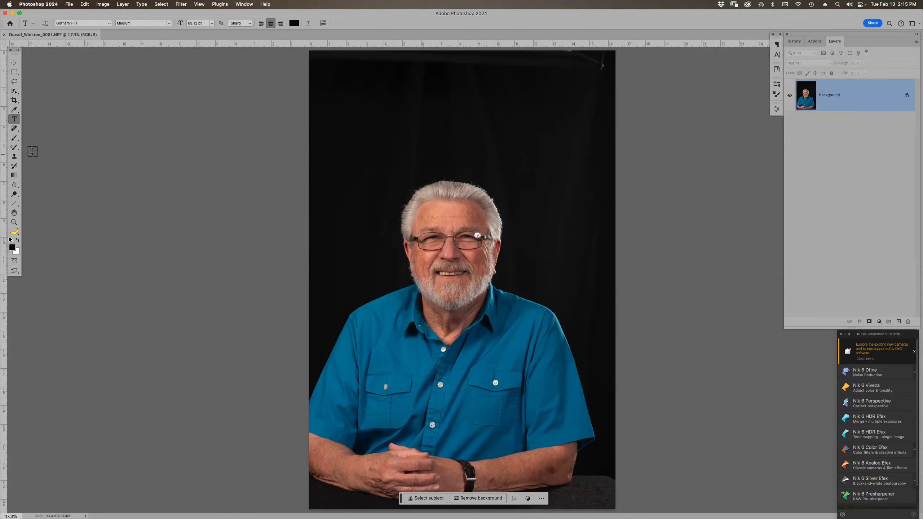
Activate the Brush tool, make a dab above the head and view the on-canvas brush preset picker
{"action": "left_click", "coordinate": [14, 139]}
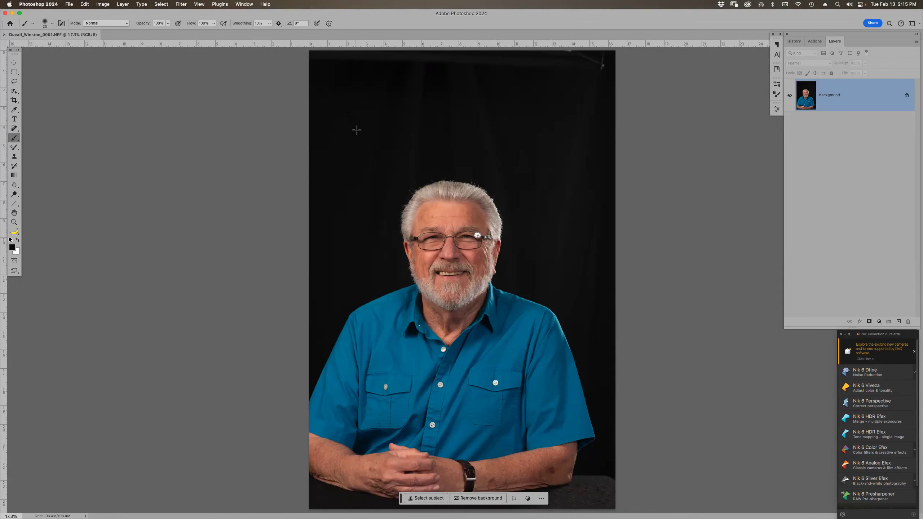
{"action": "left_click", "coordinate": [429, 112]}
{"action": "right_click", "coordinate": [387, 115]}
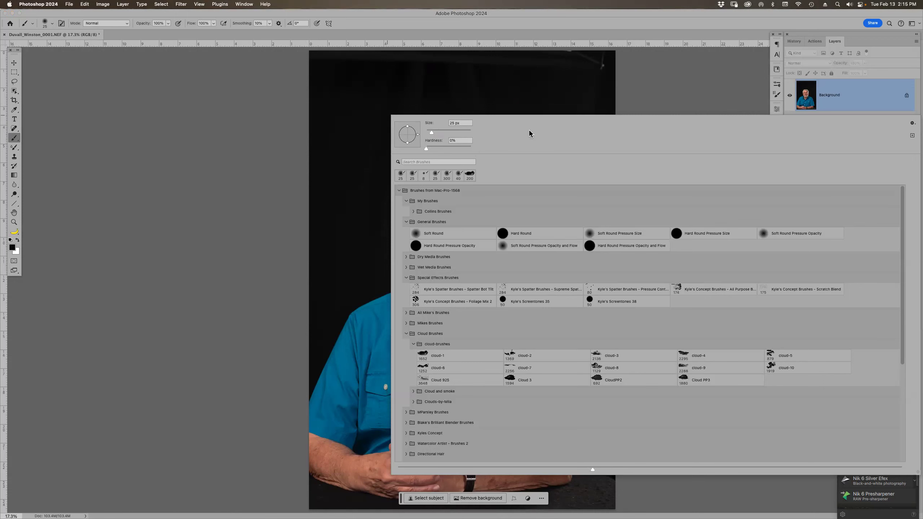
{"action": "key", "text": "Escape"}
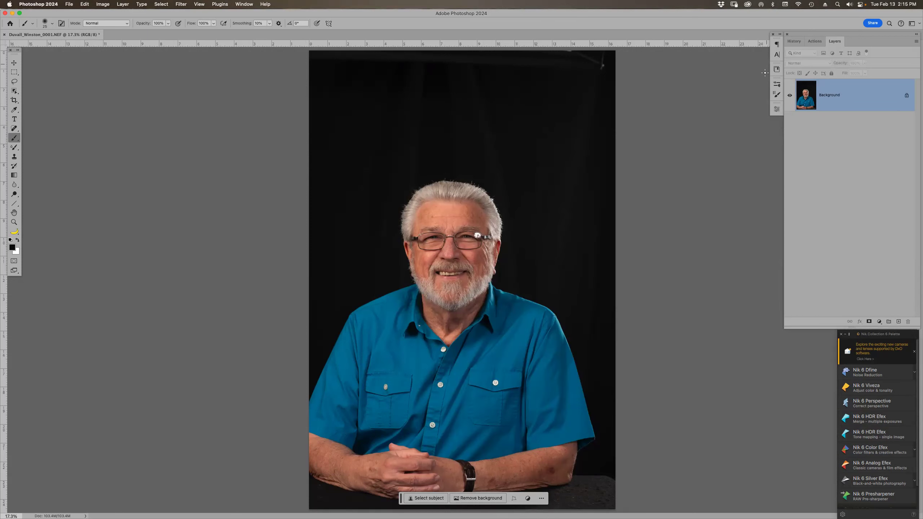
Compare the brush preset list with the brush settings and enlarge the preset previews
{"action": "left_click", "coordinate": [777, 86]}
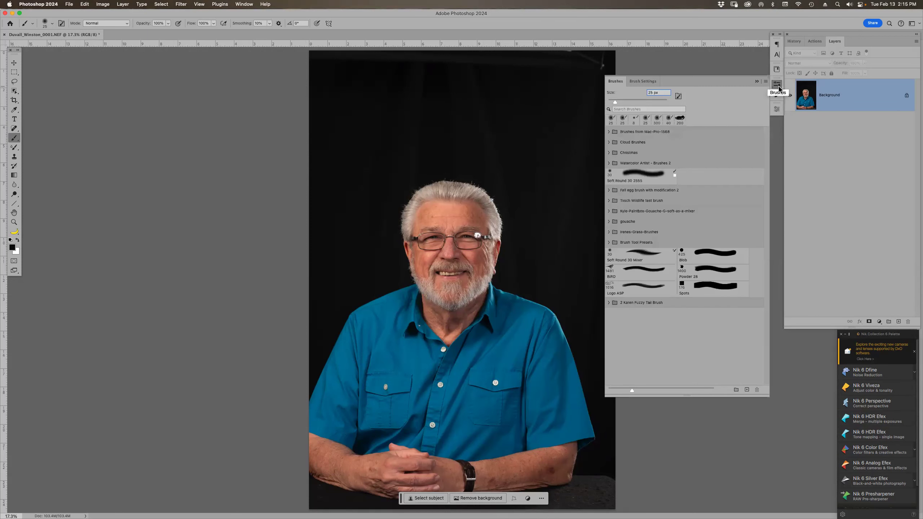
{"action": "left_click", "coordinate": [642, 83]}
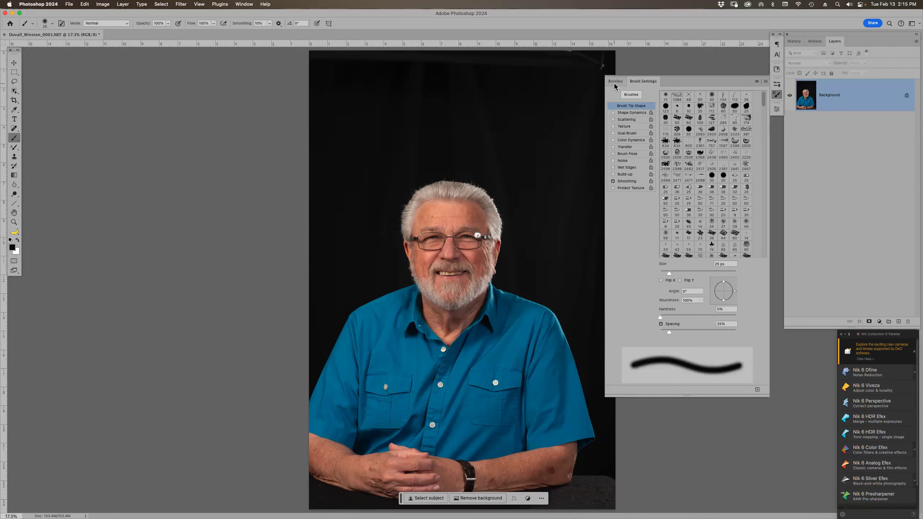
{"action": "left_click", "coordinate": [615, 83]}
{"action": "left_click", "coordinate": [638, 82]}
{"action": "left_click", "coordinate": [618, 83]}
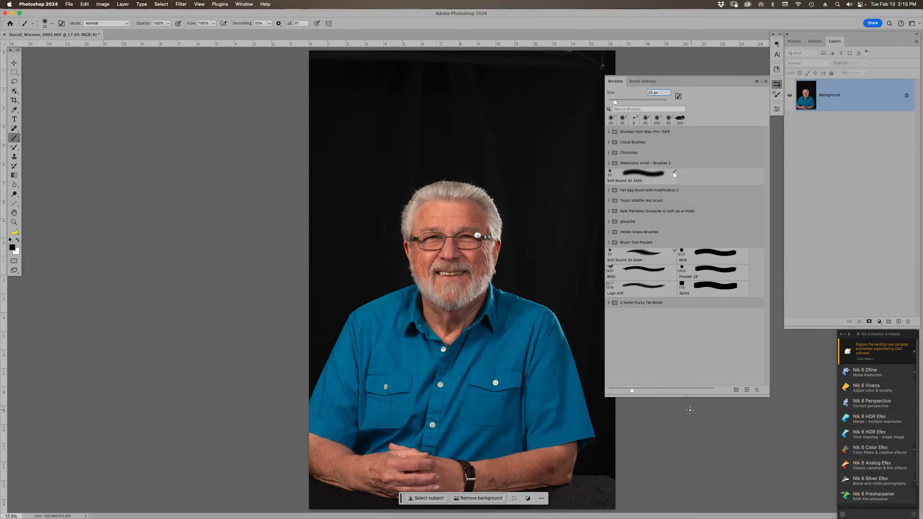
{"action": "left_click", "coordinate": [663, 389]}
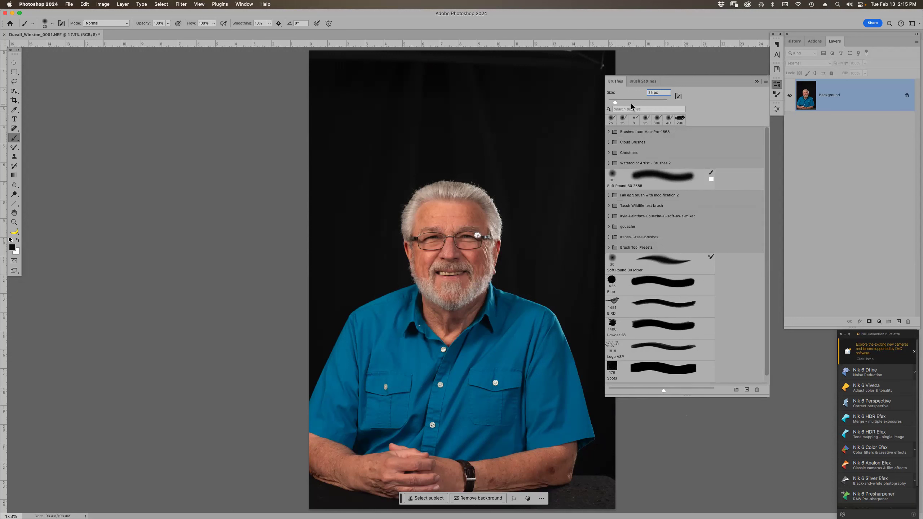
Set the brush tip's hardness to 100% and its spacing to 100%
{"action": "left_click", "coordinate": [650, 83]}
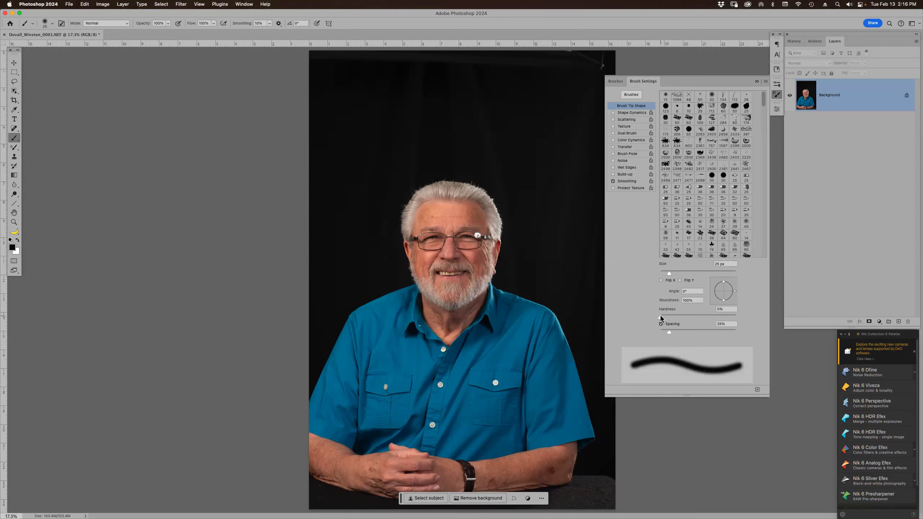
{"action": "left_click_drag", "start_coordinate": [660, 317], "coordinate": [746, 316]}
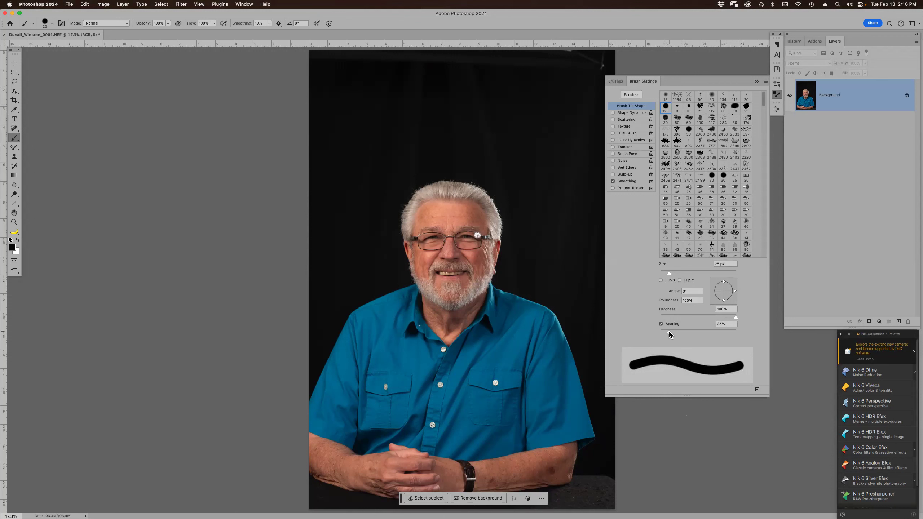
{"action": "left_click_drag", "start_coordinate": [670, 331], "coordinate": [698, 330]}
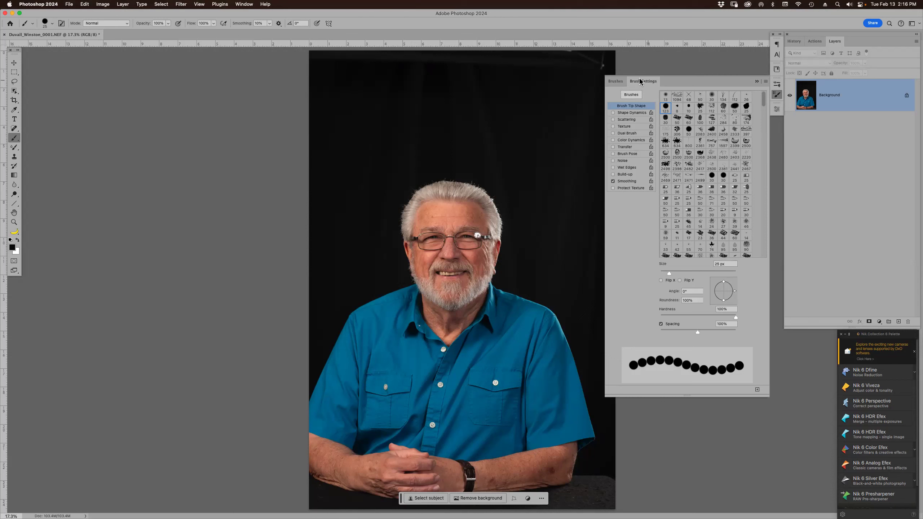
Paint a winding dotted stroke in white above the man's head with the brush enlarged to 250 px
{"action": "key", "text": "x"}
{"action": "key", "text": "bracketright"}
{"action": "key", "text": "bracketright"}
{"action": "key", "text": "bracketright"}
{"action": "key", "text": "bracketright"}
{"action": "key", "text": "bracketright"}
{"action": "key", "text": "bracketright"}
{"action": "key", "text": "bracketright"}
{"action": "key", "text": "bracketright"}
{"action": "key", "text": "bracketright"}
{"action": "key", "text": "bracketright"}
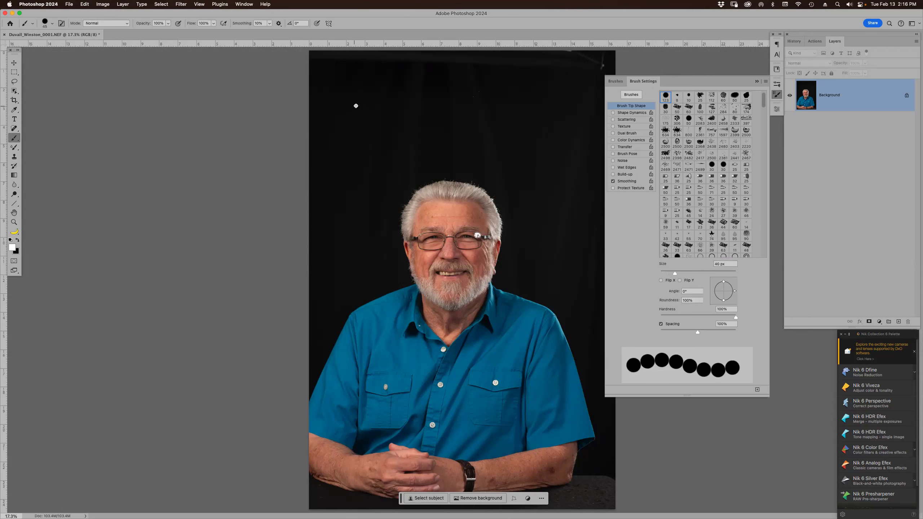
{"action": "key", "text": "bracketright"}
{"action": "key", "text": "bracketright"}
{"action": "mouse_move", "coordinate": [351, 109]}
{"action": "left_mouse_down"}
{"action": "mouse_move", "coordinate": [542, 128]}
{"action": "mouse_move", "coordinate": [553, 146]}
{"action": "mouse_move", "coordinate": [416, 138]}
{"action": "mouse_move", "coordinate": [385, 177]}
{"action": "mouse_move", "coordinate": [472, 181]}
{"action": "mouse_move", "coordinate": [557, 228]}
{"action": "left_mouse_up"}
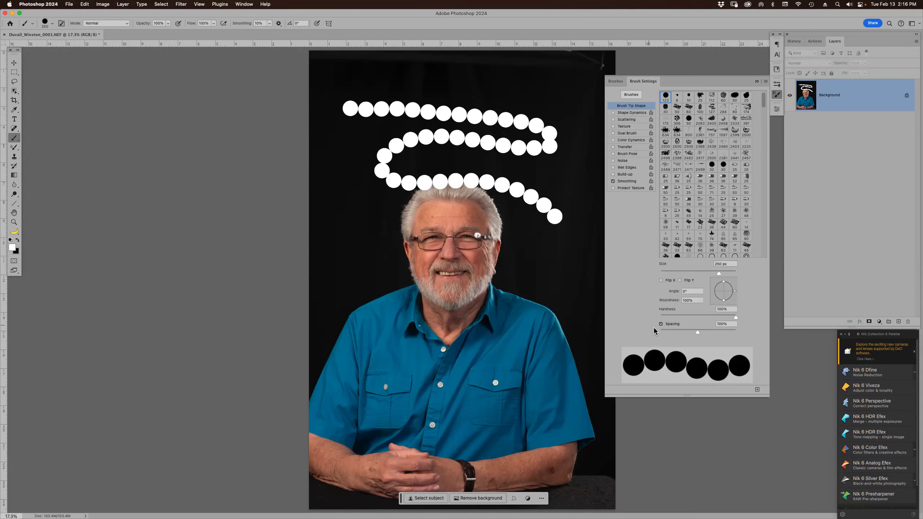
Set the brush spacing to 1% and paint a white stroke across the man's face
{"action": "left_click_drag", "start_coordinate": [662, 329], "coordinate": [649, 331]}
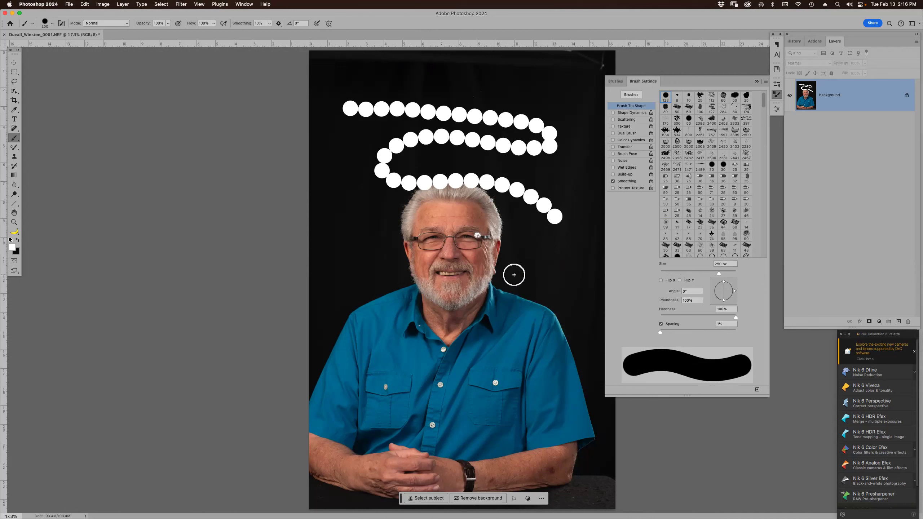
{"action": "left_click_drag", "start_coordinate": [573, 253], "coordinate": [355, 248]}
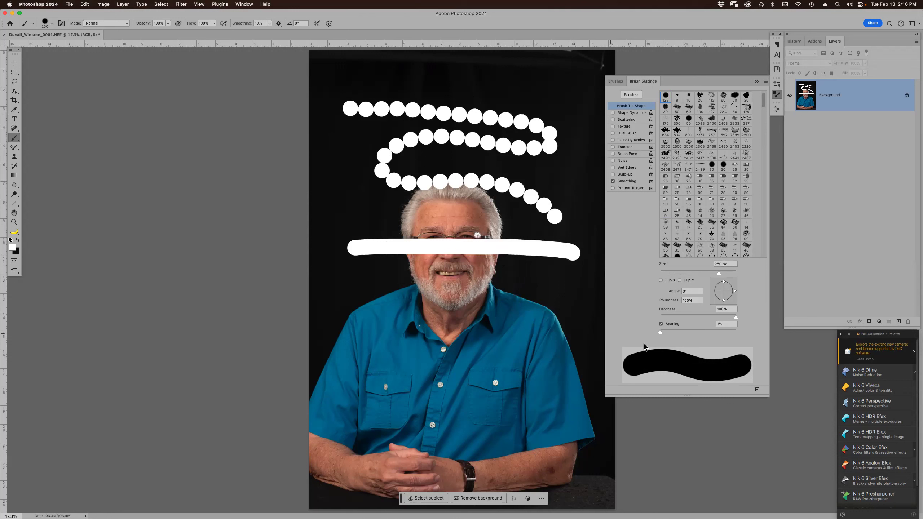
Paint a white stroke across the upper shirt with 25% brush spacing and examine its edge up close
{"action": "left_click_drag", "start_coordinate": [668, 334], "coordinate": [670, 331]}
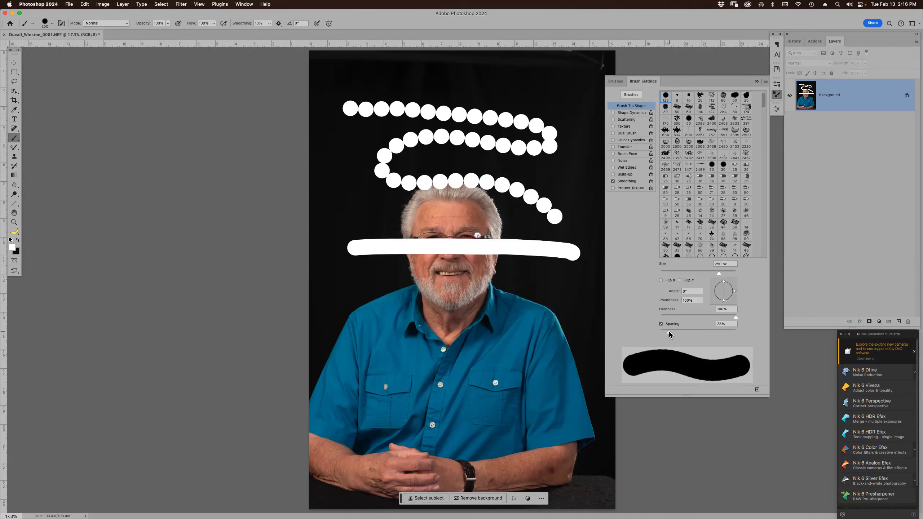
{"action": "left_click_drag", "start_coordinate": [344, 314], "coordinate": [573, 340]}
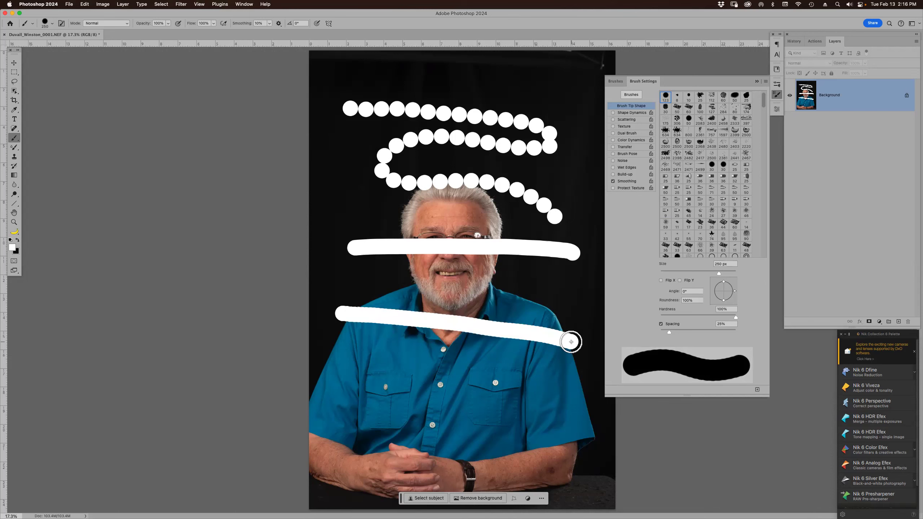
{"action": "key", "text": "z"}
{"action": "mouse_move", "coordinate": [361, 278]}
{"action": "left_mouse_down"}
{"action": "mouse_move", "coordinate": [427, 307]}
{"action": "mouse_move", "coordinate": [451, 359]}
{"action": "left_mouse_up"}
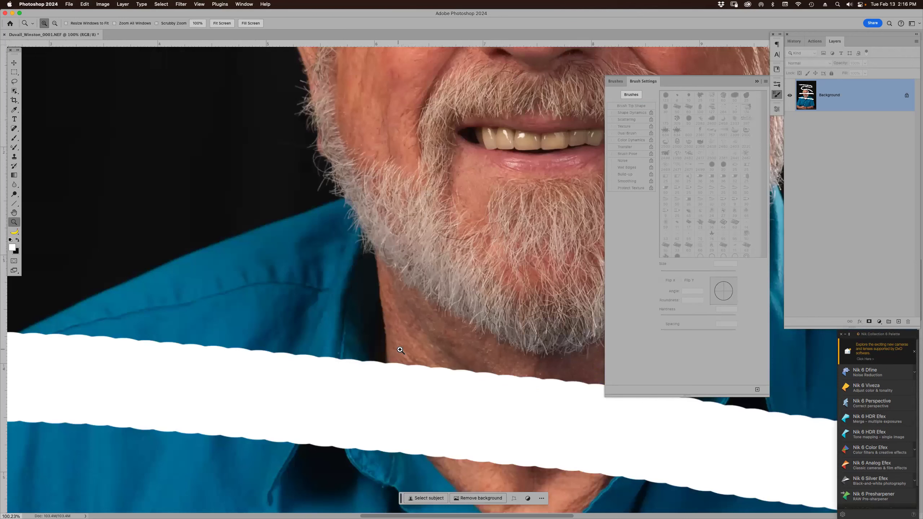
Compare the edges of the painted strokes, undo all three white strokes on the portrait, and collapse the brush settings
{"action": "scroll", "coordinate": [418, 350], "scroll_direction": "up", "scroll_amount": 10}
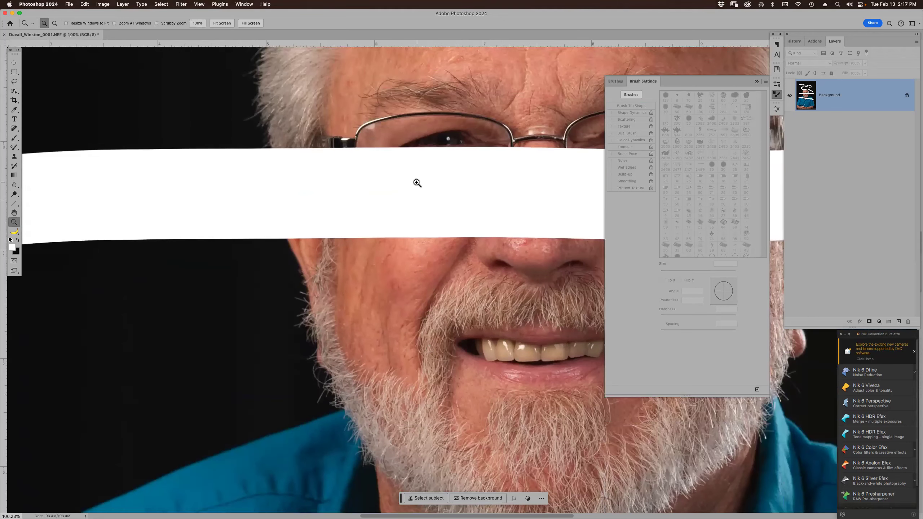
{"action": "scroll", "coordinate": [414, 196], "scroll_direction": "up", "scroll_amount": 1}
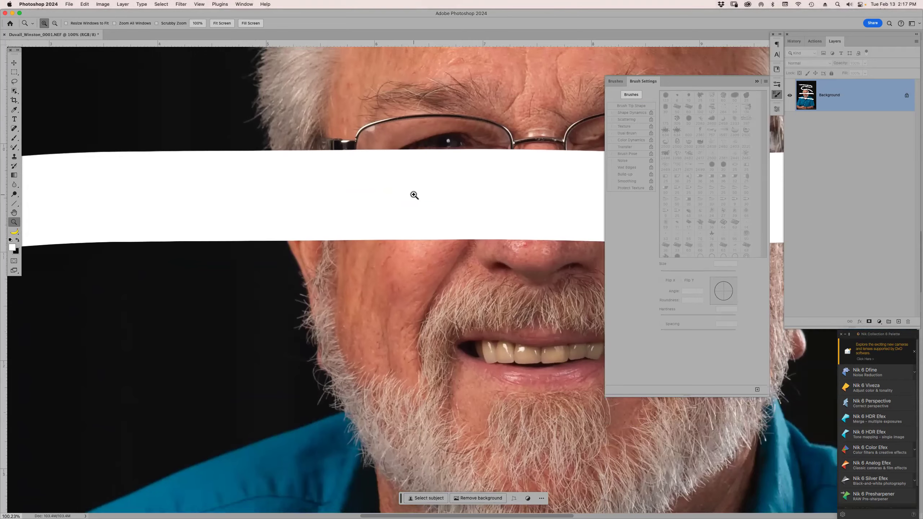
{"action": "scroll", "coordinate": [414, 195], "scroll_direction": "up", "scroll_amount": 20}
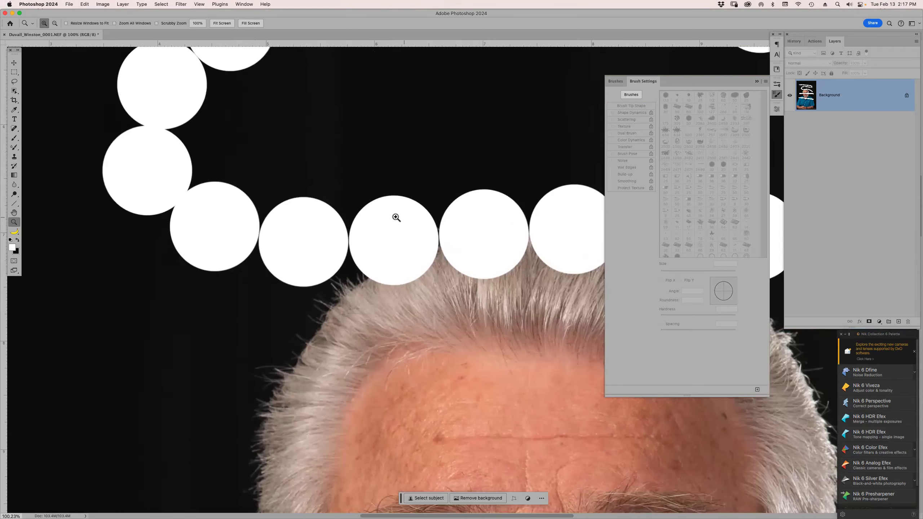
{"action": "key", "text": "super+0"}
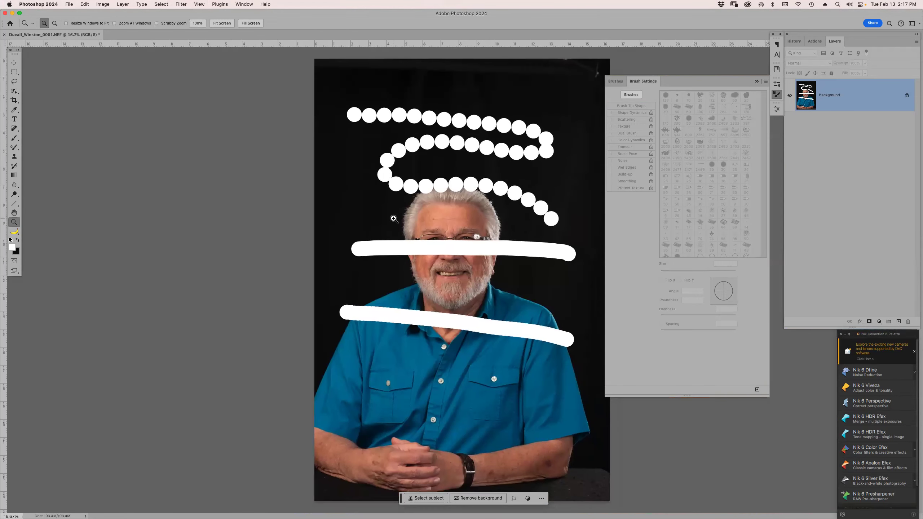
{"action": "key", "text": "super+z"}
{"action": "key", "text": "super+z"}
{"action": "key", "text": "super+z"}
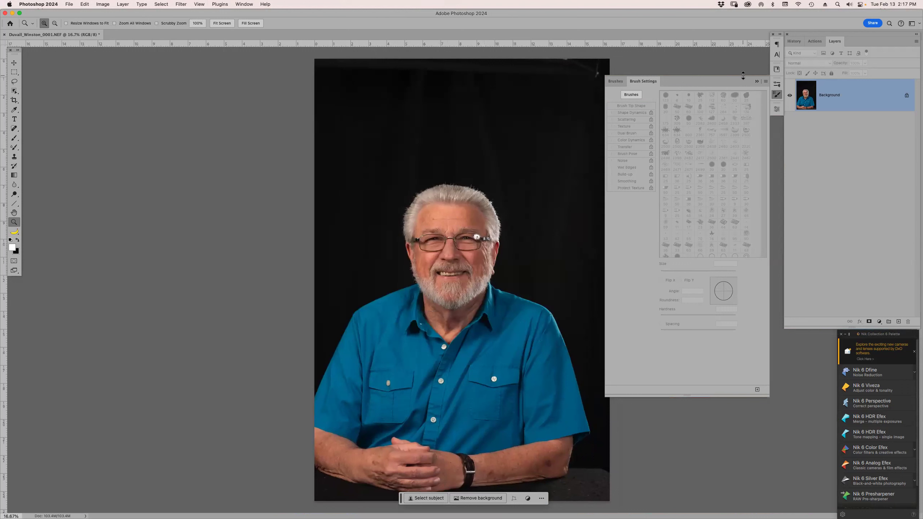
{"action": "left_click", "coordinate": [757, 82]}
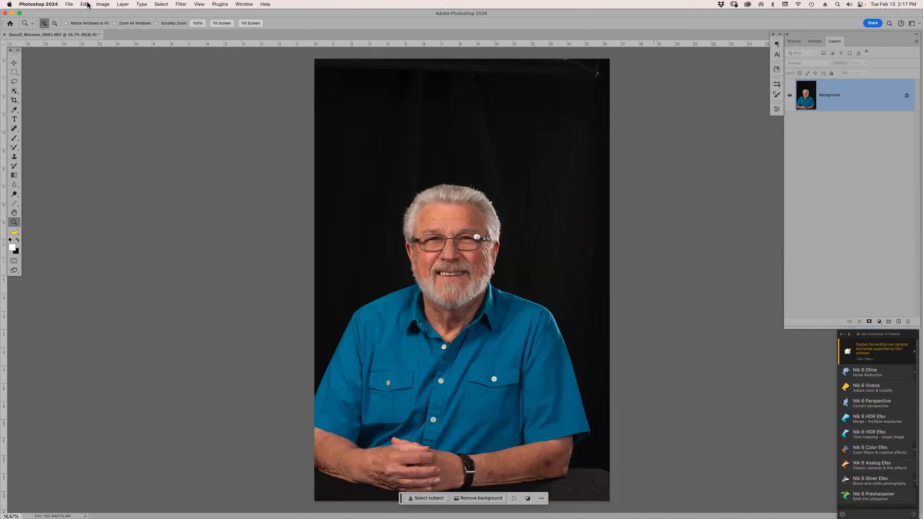
Open the recent file IMG_6087.HEIC and close it without saving changes
{"action": "left_click", "coordinate": [67, 5]}
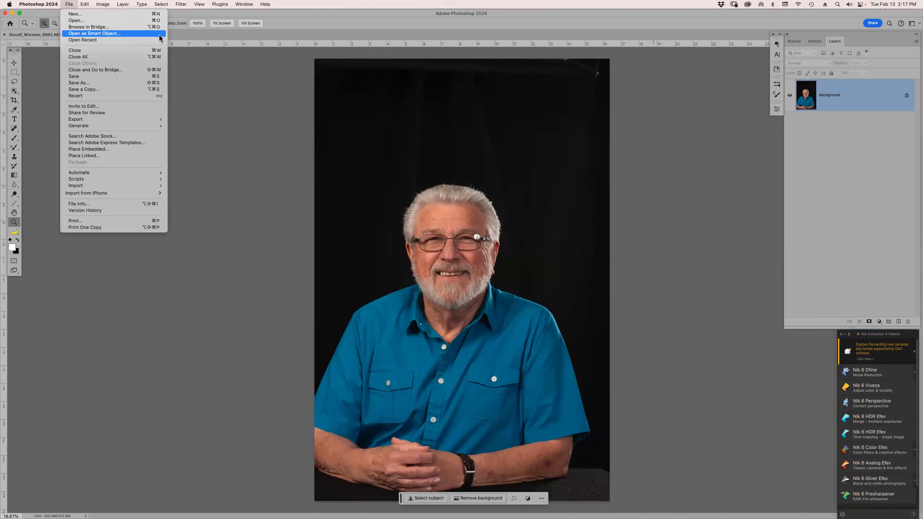
{"action": "left_click", "coordinate": [187, 43]}
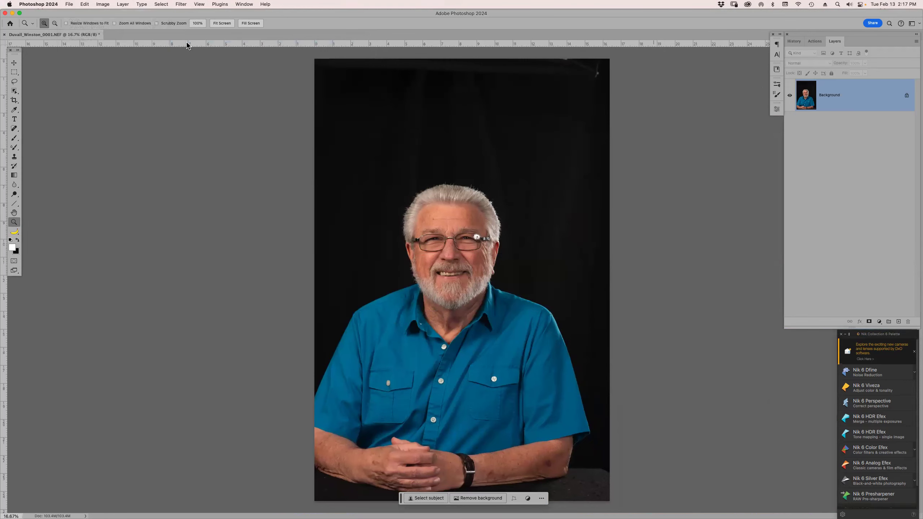
{"action": "key", "text": "super+w"}
{"action": "left_click", "coordinate": [68, 4]}
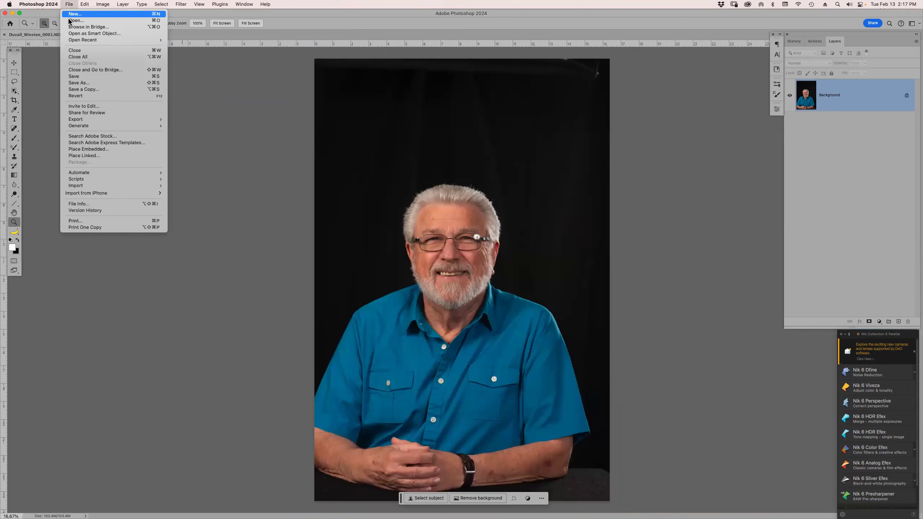
{"action": "mouse_move", "coordinate": [81, 41]}
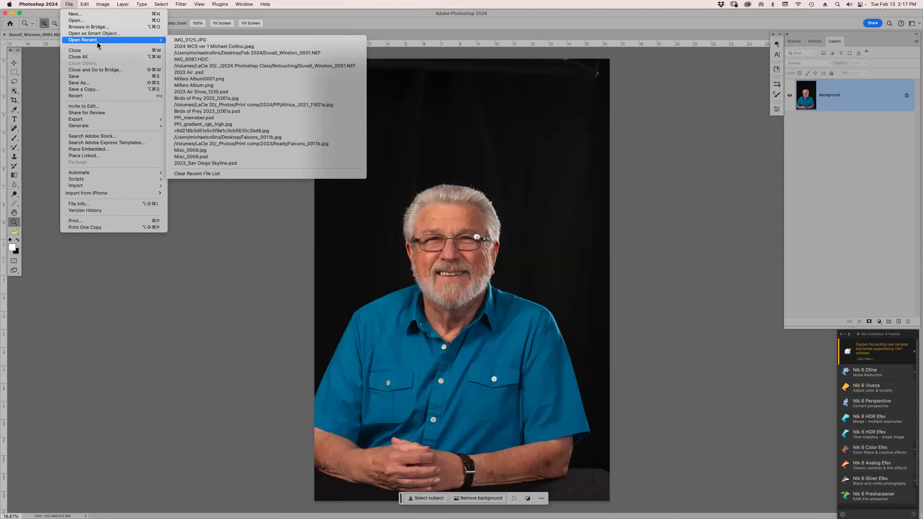
{"action": "left_click", "coordinate": [191, 60]}
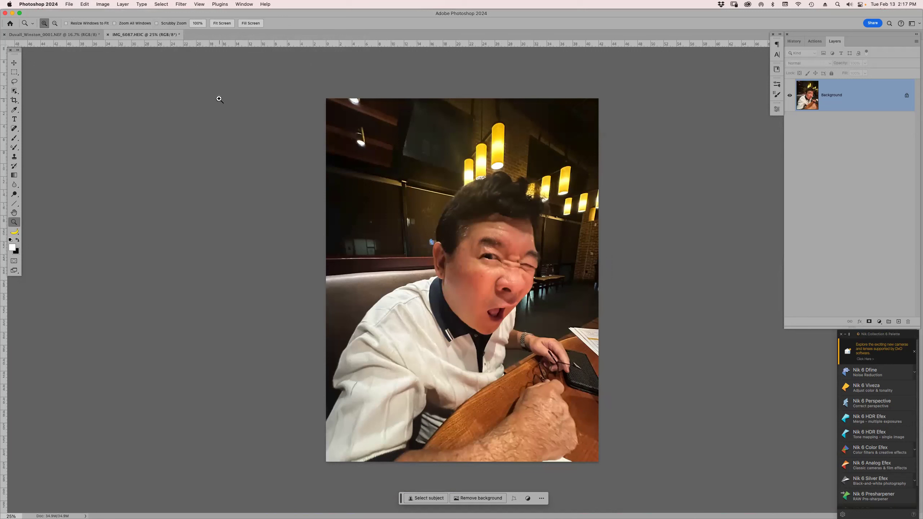
{"action": "key", "text": "super+w"}
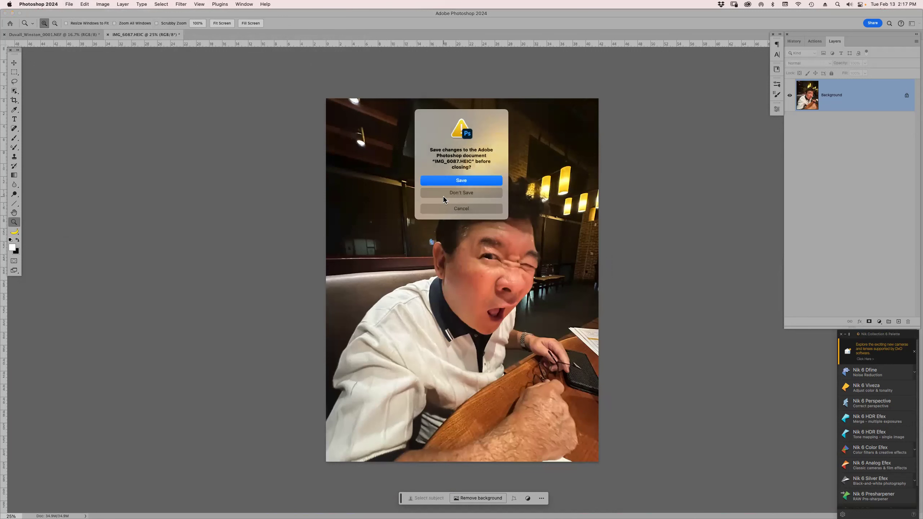
{"action": "left_click", "coordinate": [443, 197]}
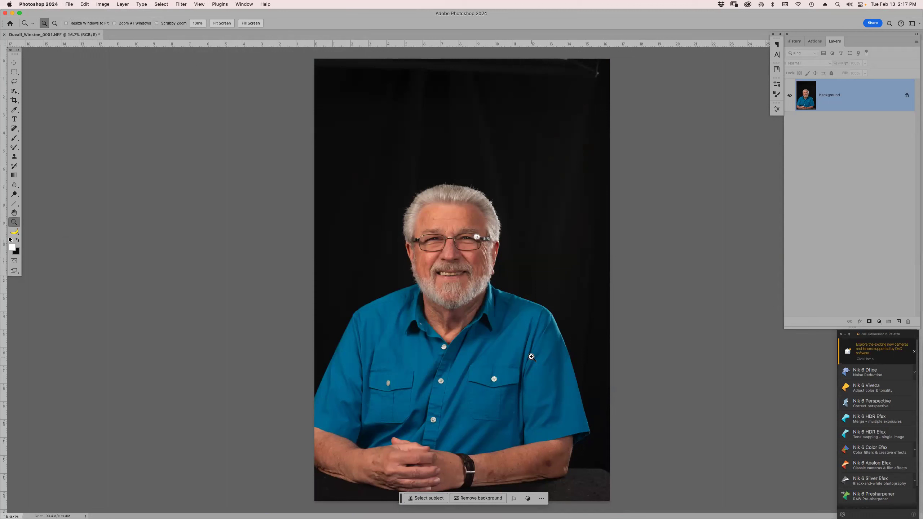
{"action": "mouse_move", "coordinate": [450, 514]}
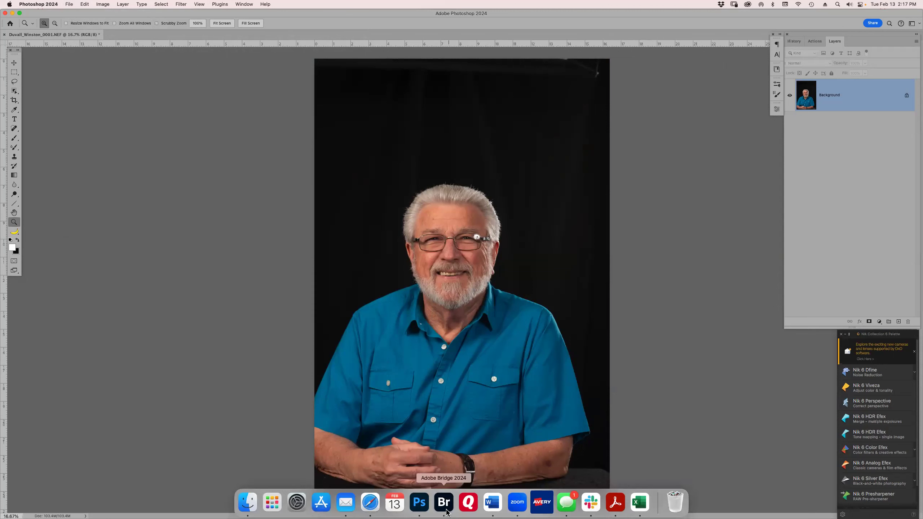
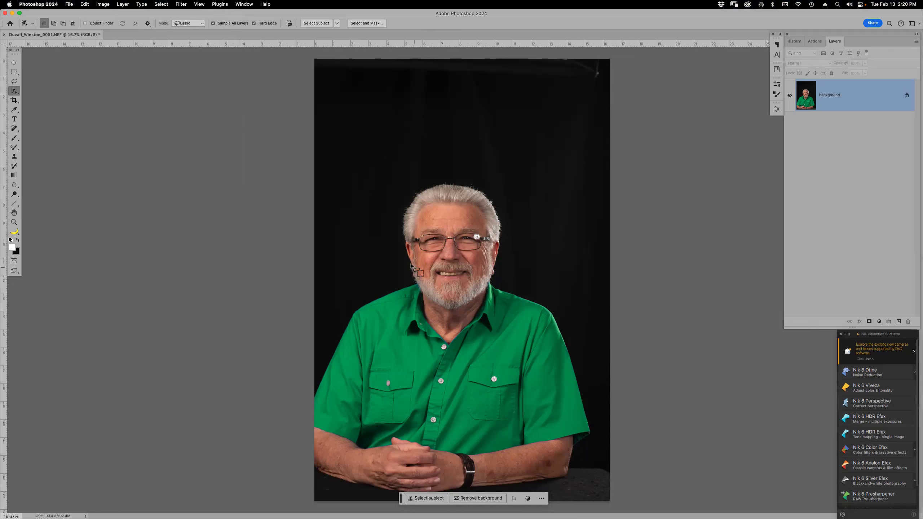
Select the man's green shirt by tracing a loose lasso outline around it with the Object Selection tool
{"action": "mouse_move", "coordinate": [405, 276]}
{"action": "left_mouse_down"}
{"action": "mouse_move", "coordinate": [422, 305]}
{"action": "mouse_move", "coordinate": [437, 326]}
{"action": "left_mouse_up"}
{"action": "mouse_move", "coordinate": [482, 284]}
{"action": "left_mouse_down"}
{"action": "mouse_move", "coordinate": [536, 295]}
{"action": "mouse_move", "coordinate": [568, 318]}
{"action": "mouse_move", "coordinate": [599, 423]}
{"action": "mouse_move", "coordinate": [590, 447]}
{"action": "mouse_move", "coordinate": [454, 451]}
{"action": "mouse_move", "coordinate": [390, 434]}
{"action": "mouse_move", "coordinate": [368, 445]}
{"action": "mouse_move", "coordinate": [318, 428]}
{"action": "left_mouse_up"}
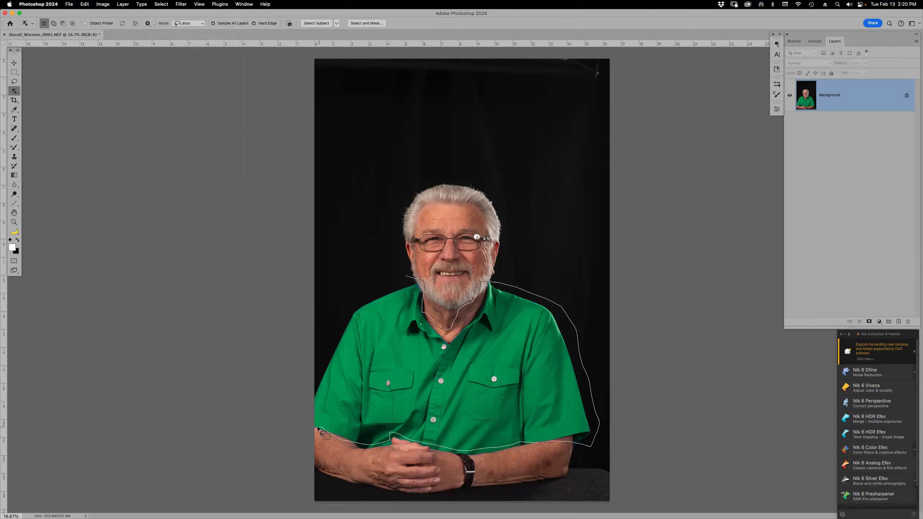
{"action": "mouse_move", "coordinate": [330, 366]}
{"action": "left_mouse_down"}
{"action": "mouse_move", "coordinate": [352, 317]}
{"action": "mouse_move", "coordinate": [376, 289]}
{"action": "mouse_move", "coordinate": [408, 283]}
{"action": "left_mouse_up"}
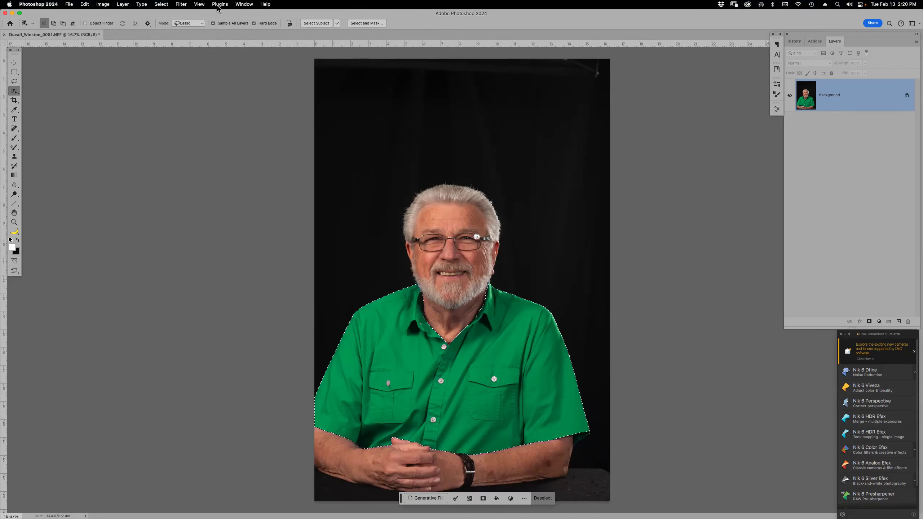
Save the shirt selection as a new channel named Shirt
{"action": "left_click", "coordinate": [161, 5]}
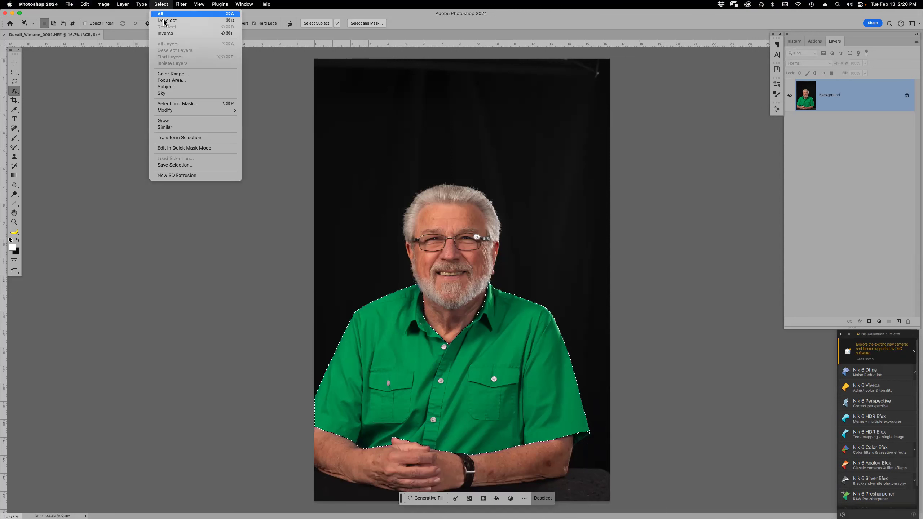
{"action": "left_click", "coordinate": [174, 166]}
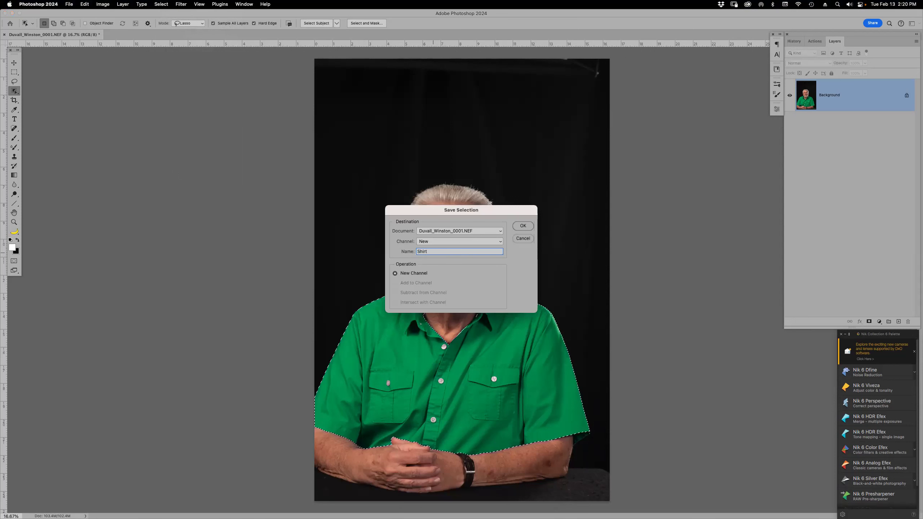
{"action": "key", "text": "Return"}
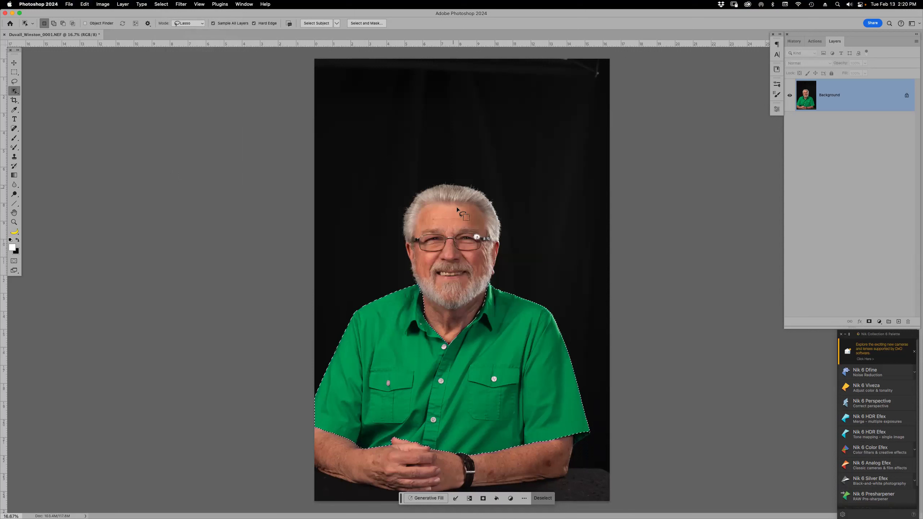
Paint a white brush stroke inside the shirt selection from the collar to the chest pocket, and undo it
{"action": "key", "text": "b"}
{"action": "mouse_move", "coordinate": [411, 301]}
{"action": "left_mouse_down"}
{"action": "mouse_move", "coordinate": [396, 318]}
{"action": "mouse_move", "coordinate": [412, 373]}
{"action": "left_mouse_up"}
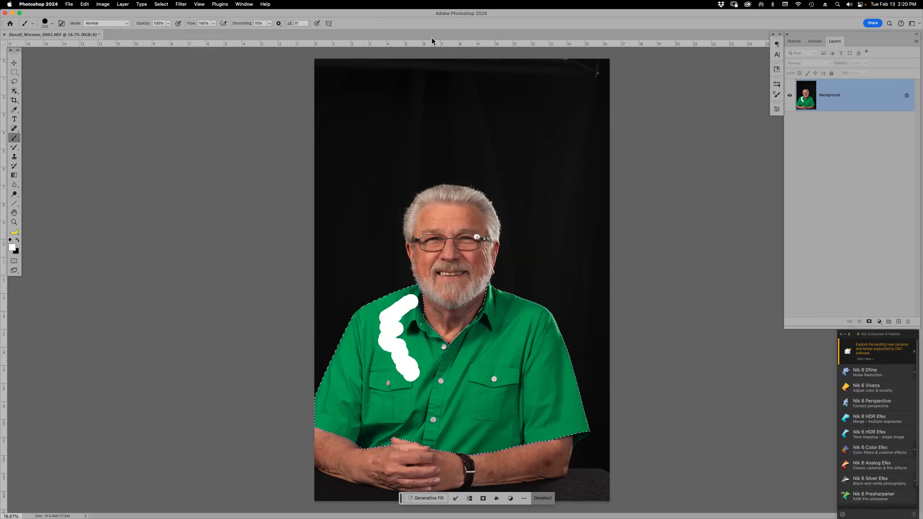
{"action": "key", "text": "super+z"}
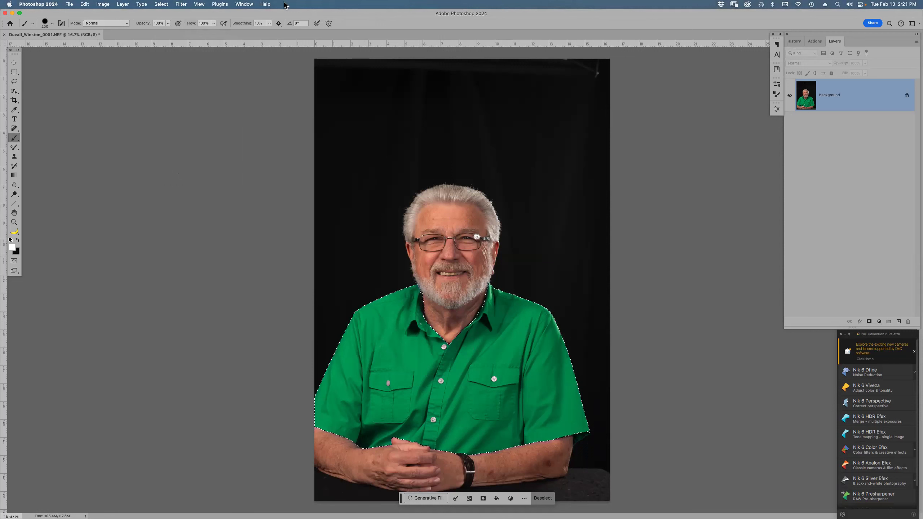
Deselect the shirt and load the saved Shirt channel as a new selection
{"action": "left_click", "coordinate": [178, 4]}
{"action": "mouse_move", "coordinate": [160, 4]}
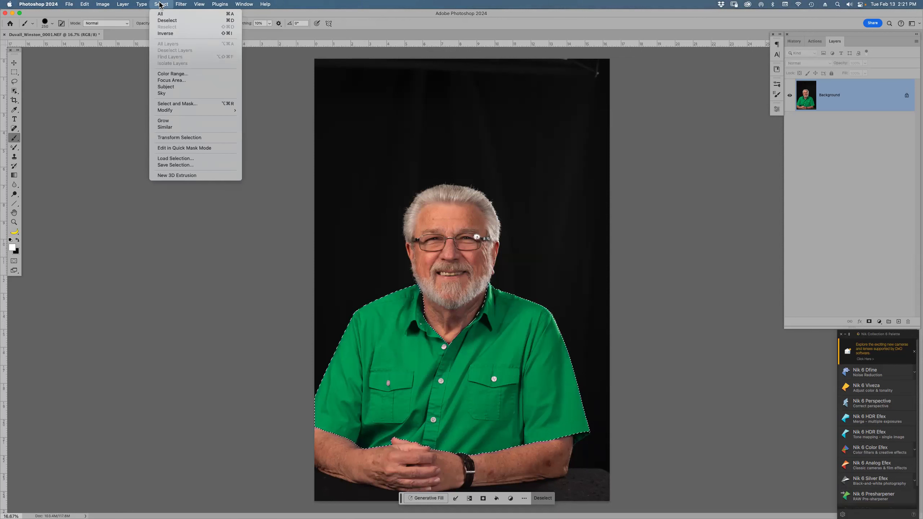
{"action": "left_click", "coordinate": [163, 20]}
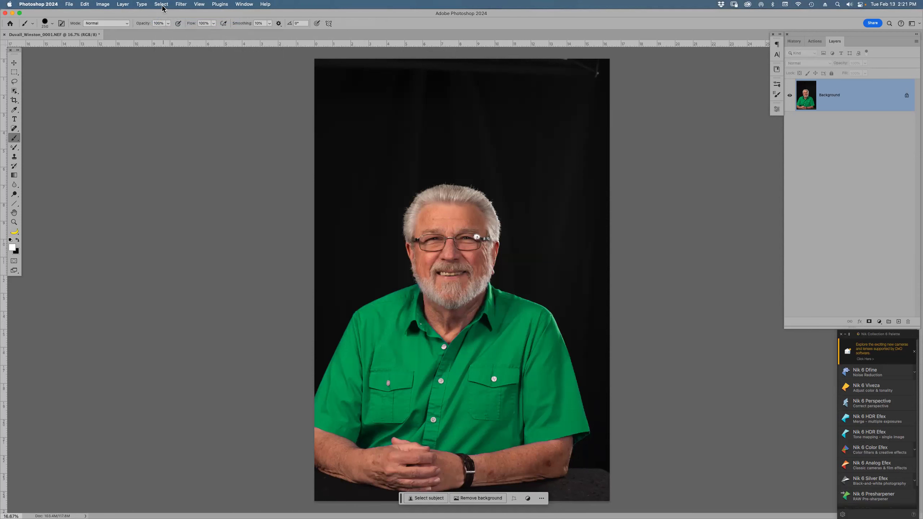
{"action": "left_click", "coordinate": [163, 4]}
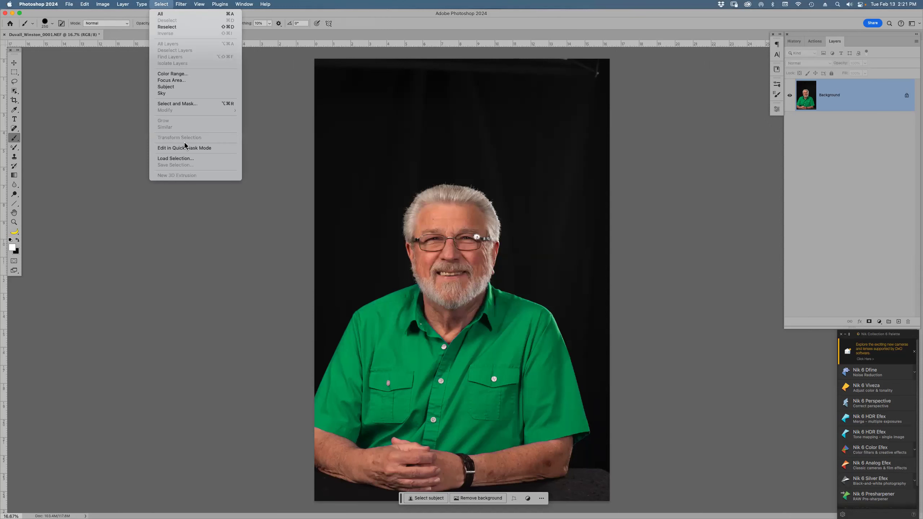
{"action": "left_click", "coordinate": [187, 158]}
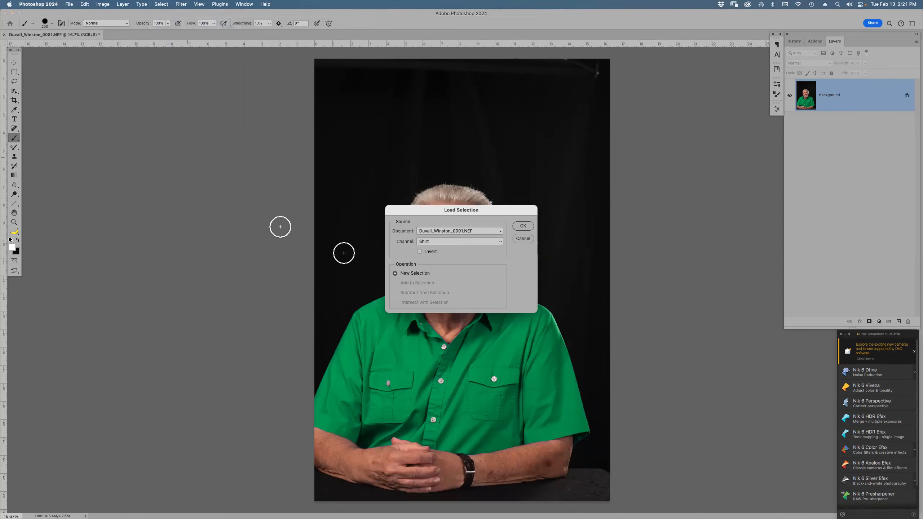
{"action": "left_click", "coordinate": [524, 226]}
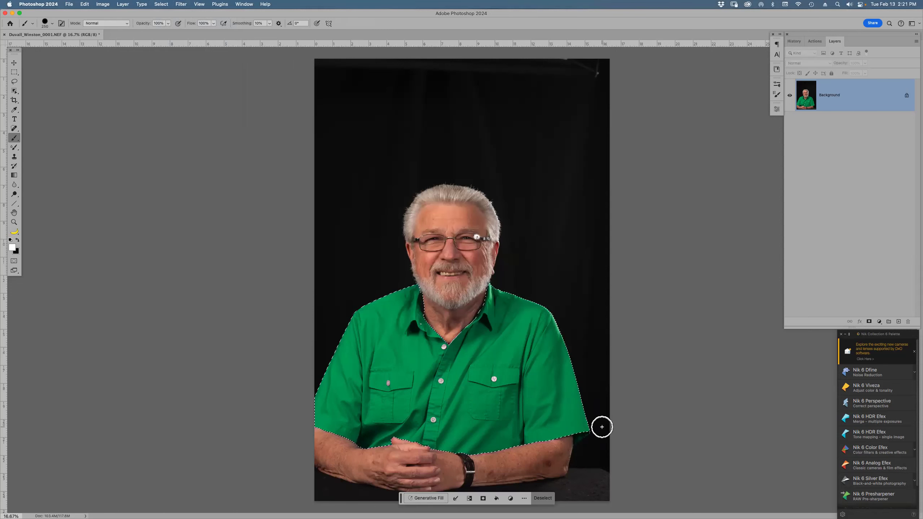
Add the dark inner part of the sleeve beside the elbow to the shirt selection with the Object Selection tool
{"action": "key", "text": "z"}
{"action": "left_click_drag", "start_coordinate": [513, 351], "coordinate": [589, 491]}
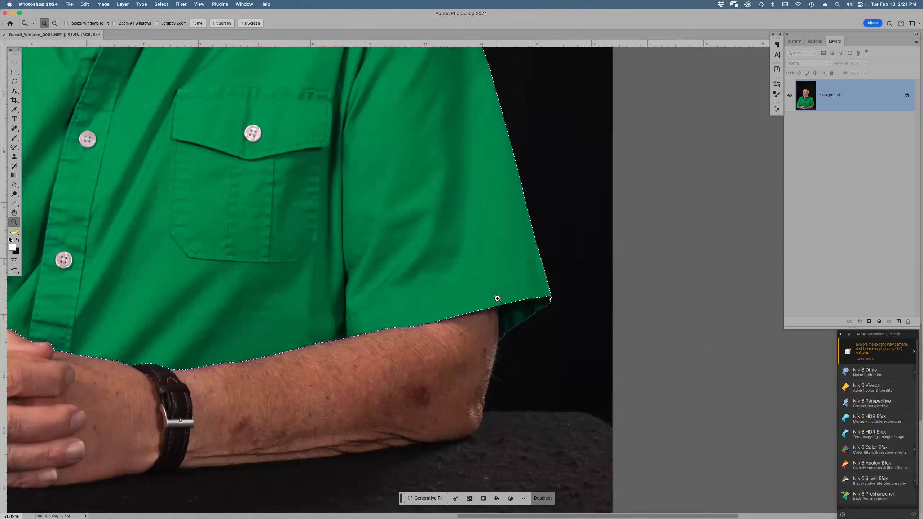
{"action": "key", "text": "w"}
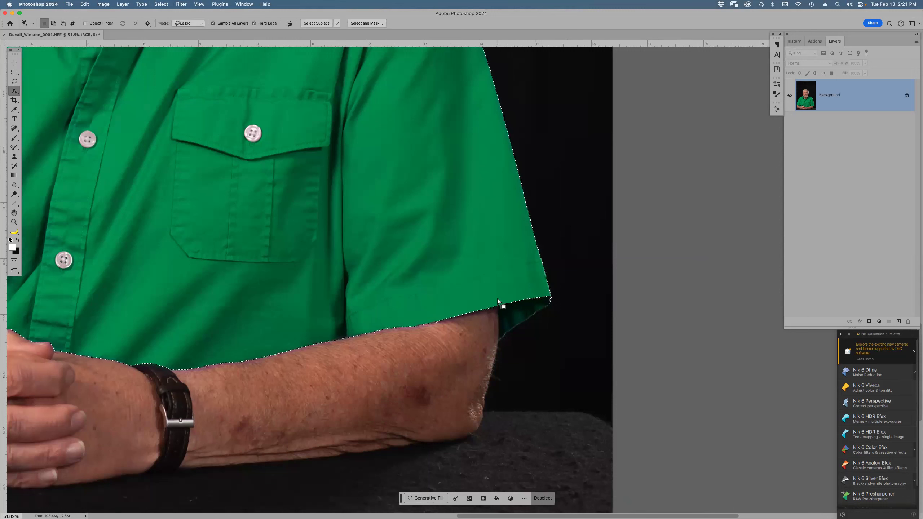
{"action": "mouse_move", "coordinate": [496, 299]}
{"action": "left_mouse_down"}
{"action": "mouse_move", "coordinate": [499, 339]}
{"action": "mouse_move", "coordinate": [517, 340]}
{"action": "mouse_move", "coordinate": [551, 309]}
{"action": "mouse_move", "coordinate": [545, 300]}
{"action": "mouse_move", "coordinate": [496, 297]}
{"action": "left_mouse_up"}
{"action": "key", "text": "super+0"}
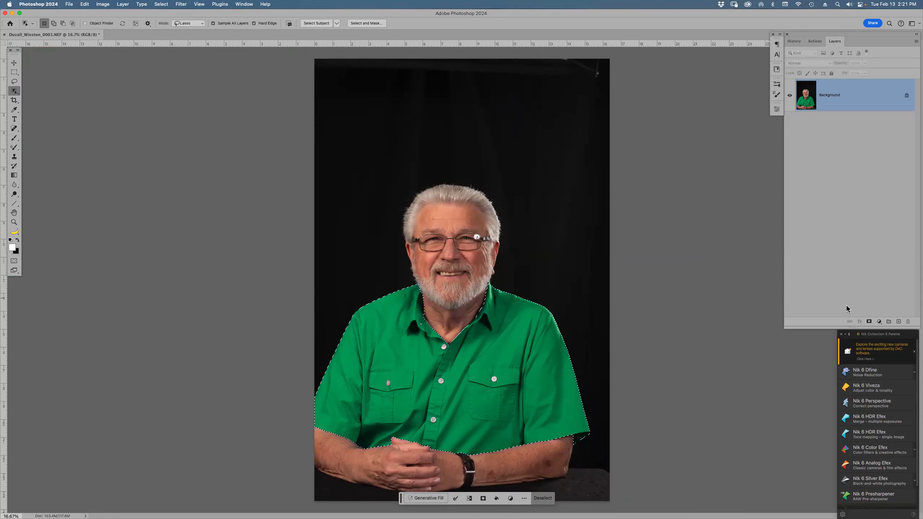
Add a Hue/Saturation adjustment layer masked to the shirt and shift its hue to turn the shirt blue
{"action": "left_click", "coordinate": [879, 322]}
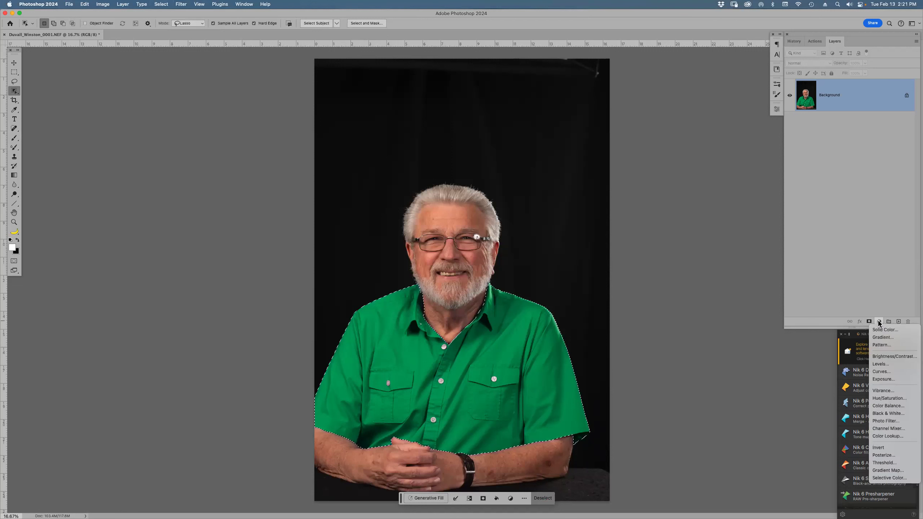
{"action": "left_click", "coordinate": [890, 399]}
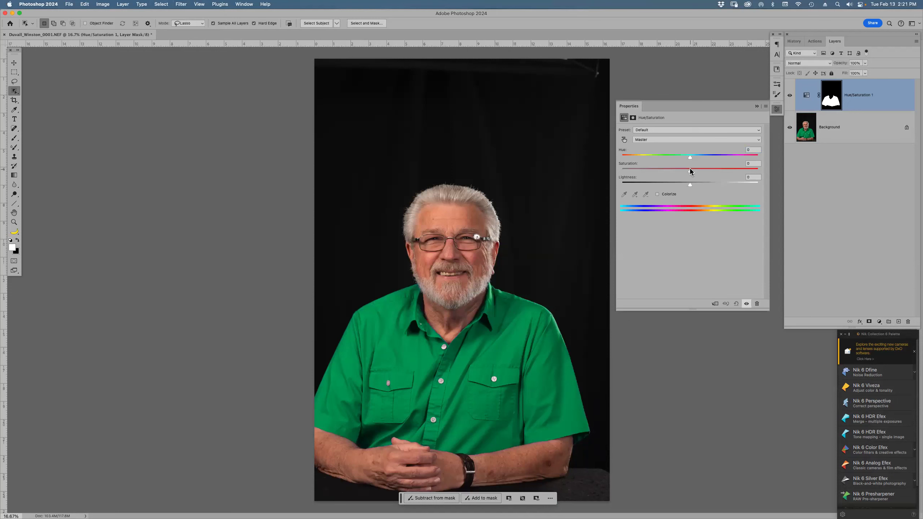
{"action": "left_click_drag", "start_coordinate": [681, 155], "coordinate": [725, 165]}
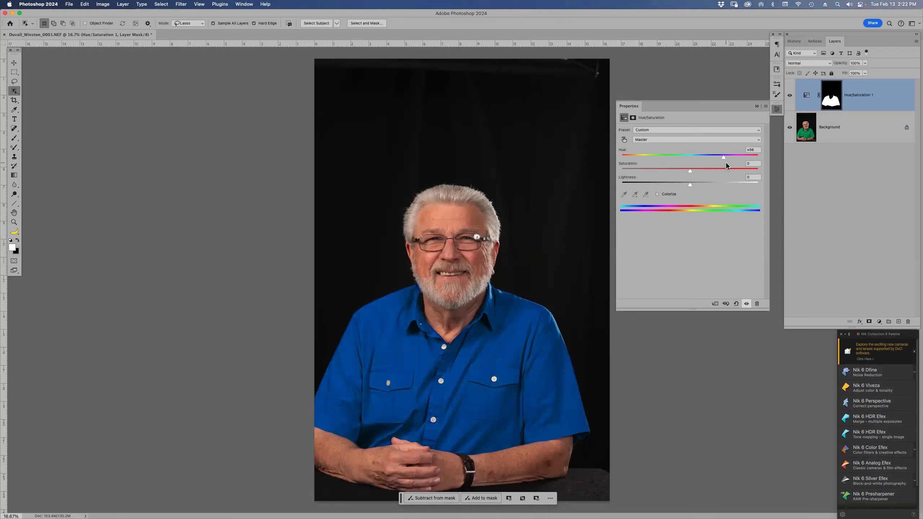
Reset the adjustment's hue to 0, and set saturation to -100 and lightness to +41 to make the shirt light grey
{"action": "double_click", "coordinate": [724, 158]}
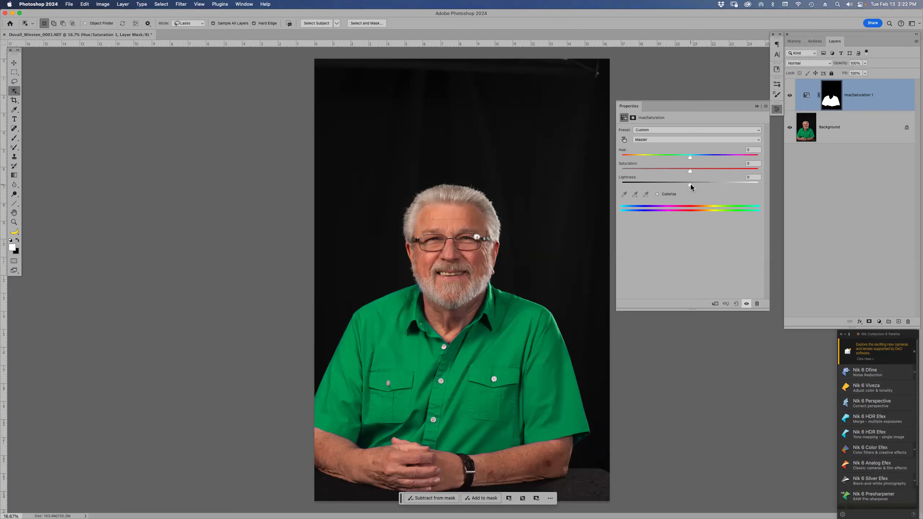
{"action": "left_click_drag", "start_coordinate": [692, 184], "coordinate": [618, 169]}
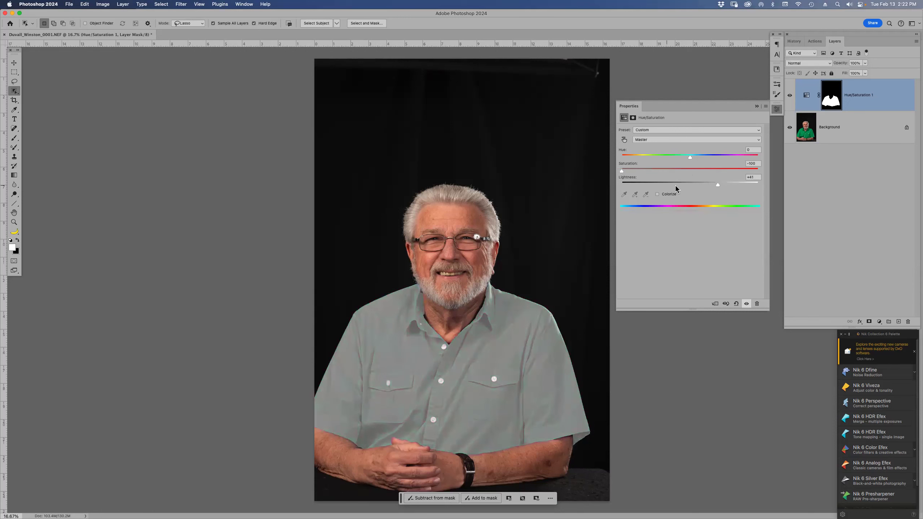
Raise the Hue/Saturation lightness to +46 and add a Curves adjustment layer above it
{"action": "left_click_drag", "start_coordinate": [720, 184], "coordinate": [722, 184]}
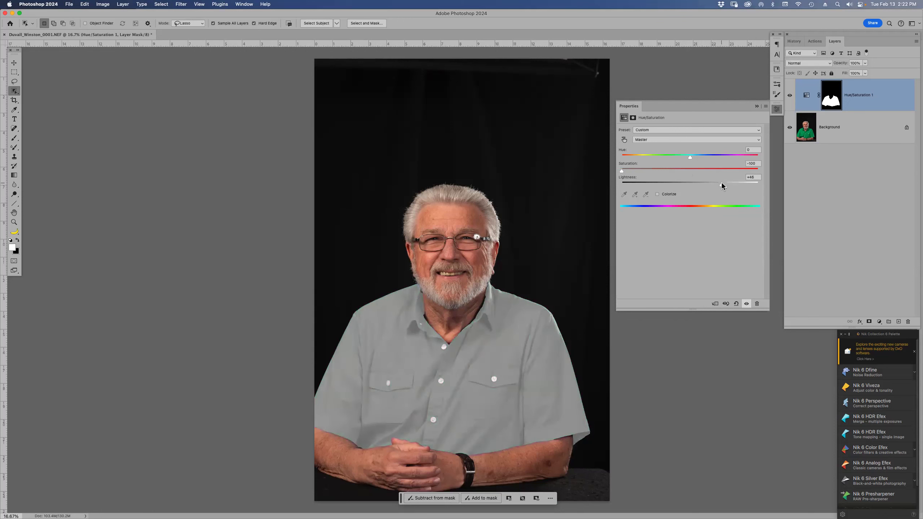
{"action": "left_click", "coordinate": [873, 95]}
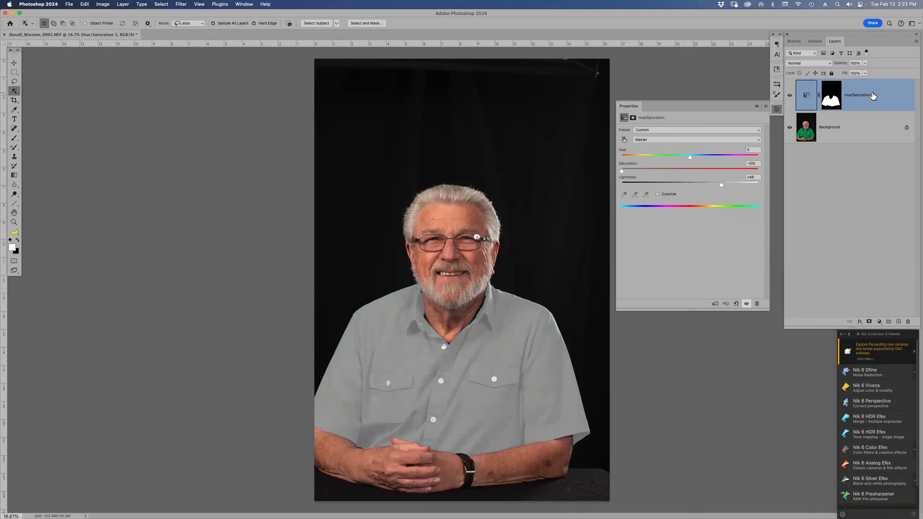
{"action": "left_click", "coordinate": [880, 322]}
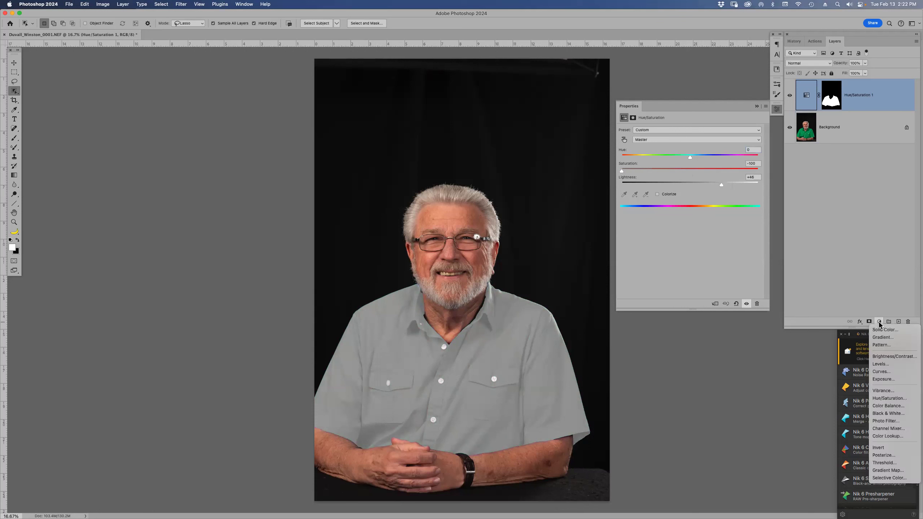
{"action": "left_click", "coordinate": [882, 373]}
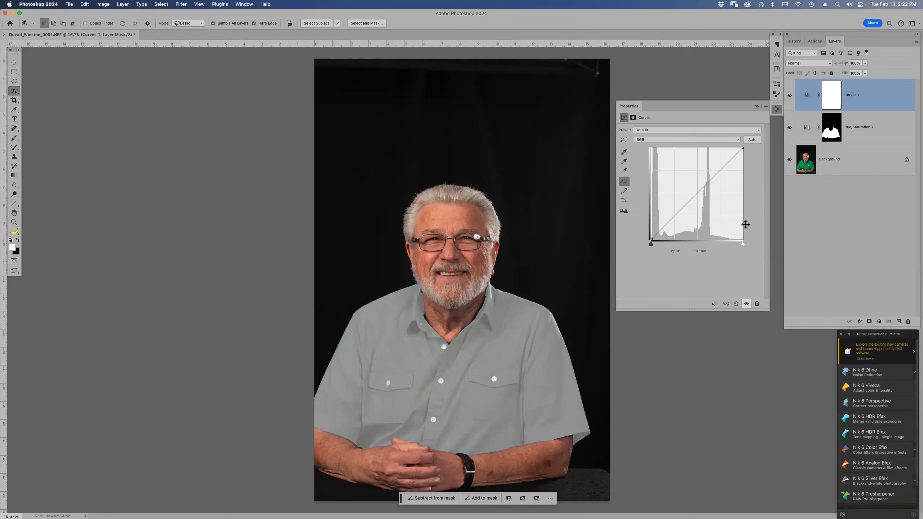
Use the Curves on-image adjustment to brighten the shirt's main tone strongly and darken the tone sampled at the collar
{"action": "left_click", "coordinate": [625, 141]}
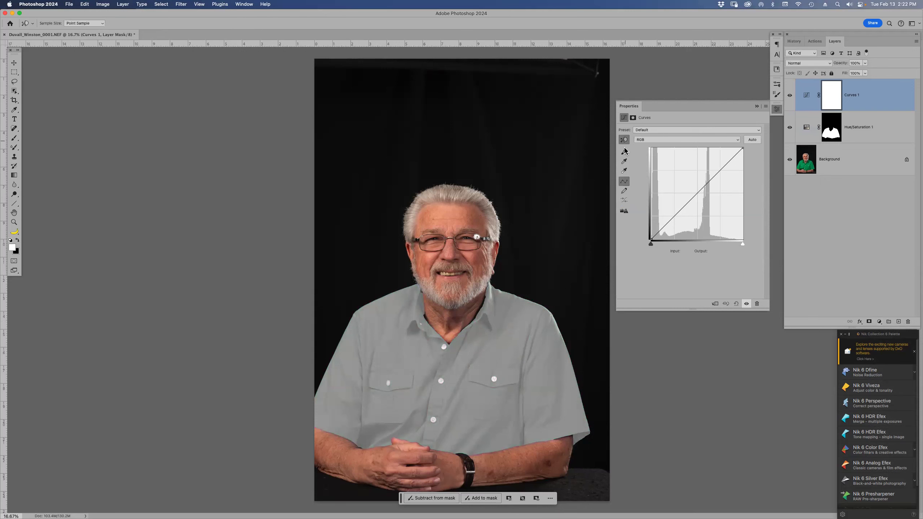
{"action": "left_click_drag", "start_coordinate": [504, 352], "coordinate": [504, 354]}
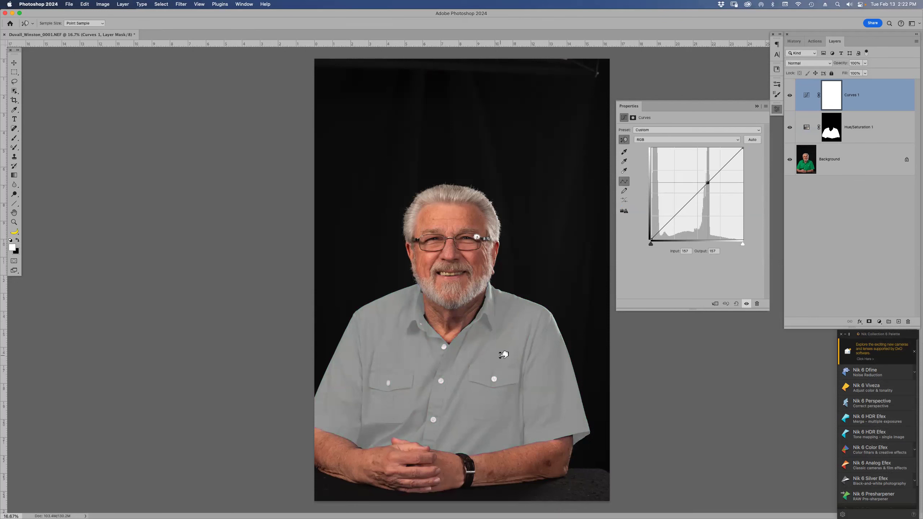
{"action": "left_click_drag", "start_coordinate": [504, 355], "coordinate": [509, 340]}
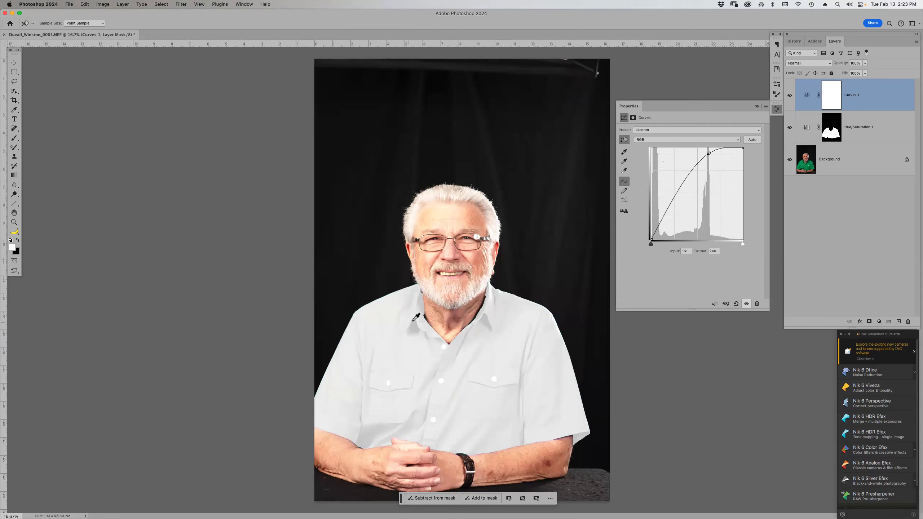
{"action": "left_click", "coordinate": [487, 320]}
{"action": "left_click_drag", "start_coordinate": [487, 319], "coordinate": [493, 337]}
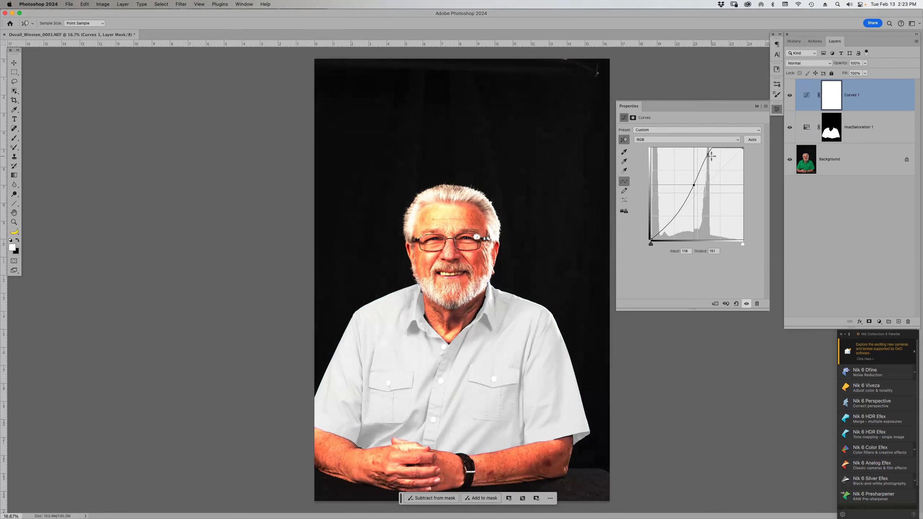
Ease the upper curve point to input 168, output 229, and move the curve's black point slightly inward
{"action": "left_click_drag", "start_coordinate": [708, 155], "coordinate": [713, 158]}
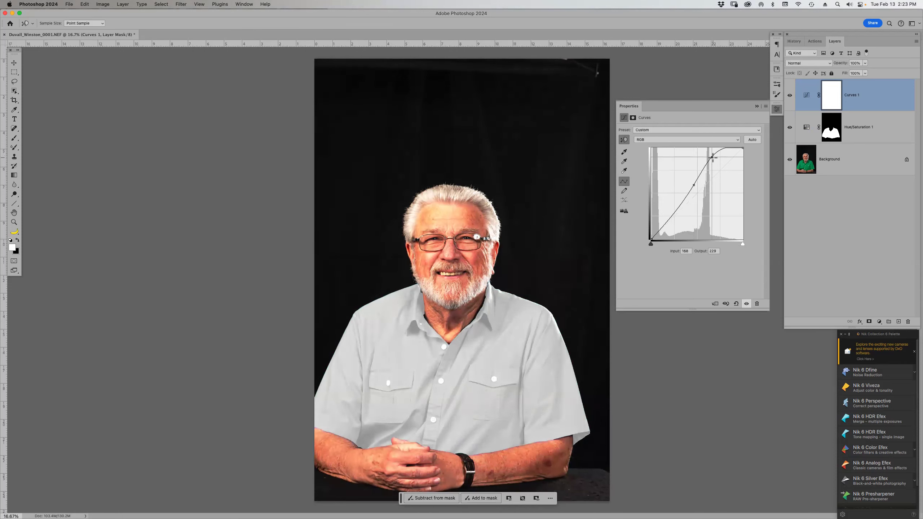
{"action": "mouse_move", "coordinate": [744, 245]}
{"action": "left_mouse_down"}
{"action": "mouse_move", "coordinate": [713, 245]}
{"action": "mouse_move", "coordinate": [743, 247]}
{"action": "left_mouse_up"}
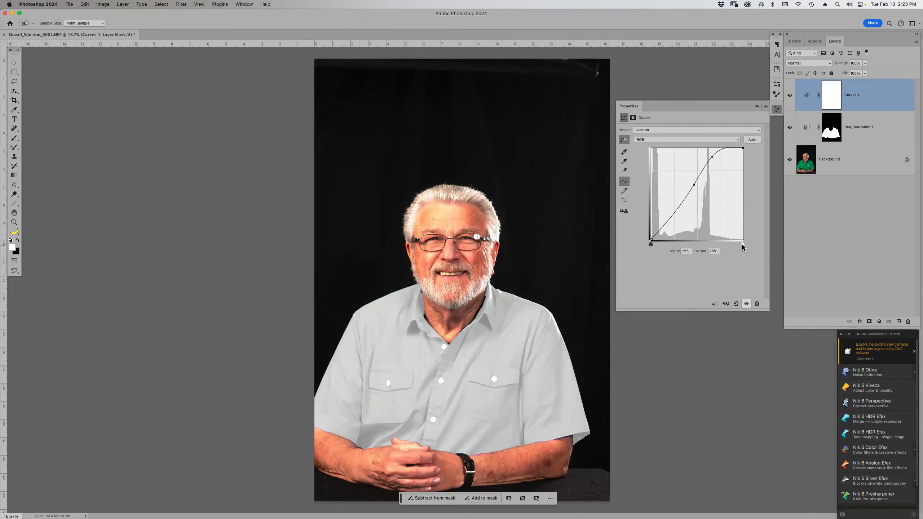
{"action": "left_click_drag", "start_coordinate": [654, 245], "coordinate": [672, 246]}
{"action": "left_click_drag", "start_coordinate": [663, 246], "coordinate": [653, 244]}
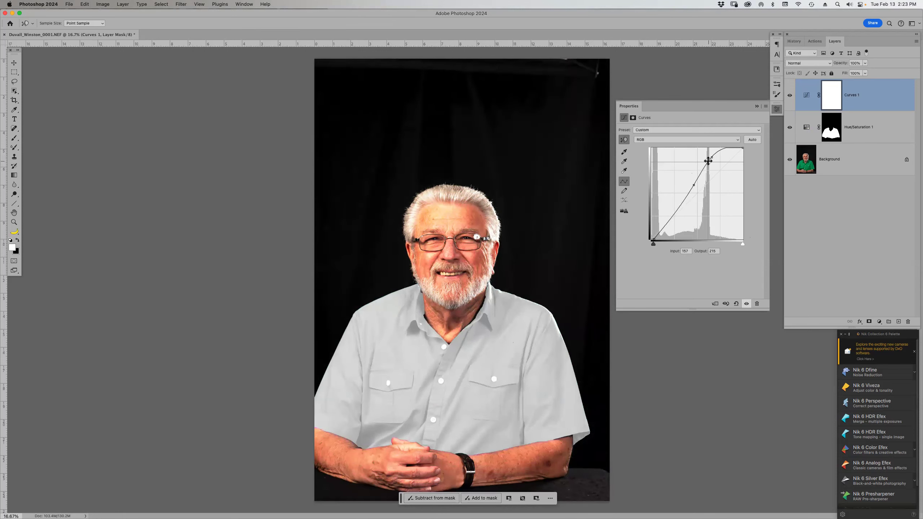
Steepen the curve with a new point at input 157, output 234, raising the highlight point and shifting the midtone point to 122/151
{"action": "left_click_drag", "start_coordinate": [708, 160], "coordinate": [708, 155]}
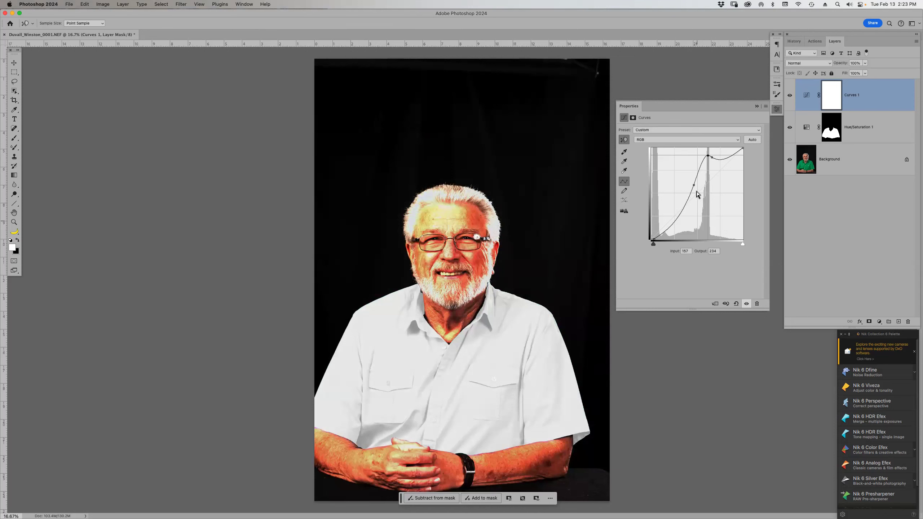
{"action": "left_click_drag", "start_coordinate": [711, 157], "coordinate": [714, 150]}
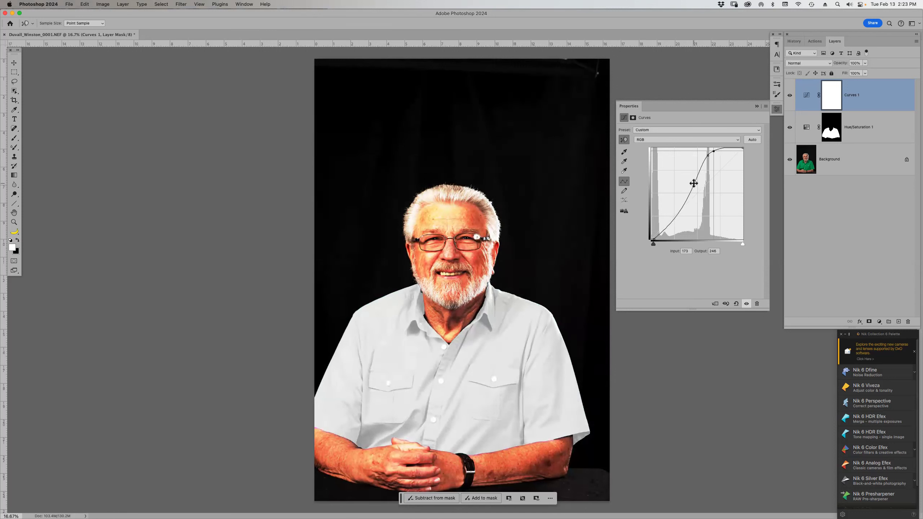
{"action": "left_click_drag", "start_coordinate": [693, 184], "coordinate": [696, 184]}
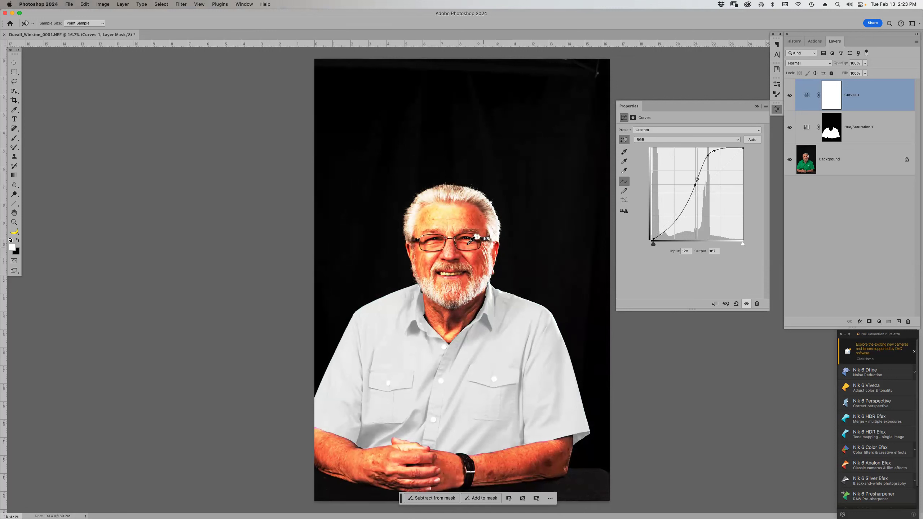
{"action": "left_click", "coordinate": [560, 231]}
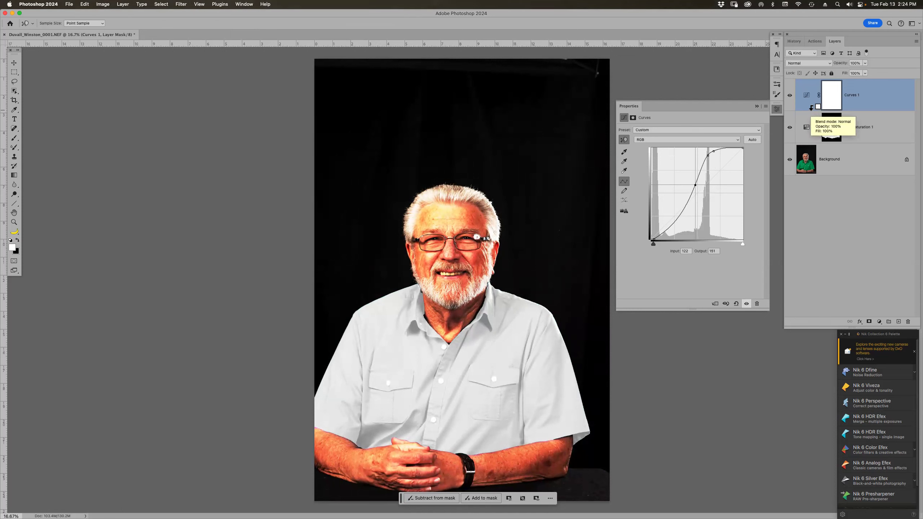
Clip the Curves layer to the Hue/Saturation layer so it affects only the shirt, and fine-tune the curve's highlight points
{"action": "left_click", "coordinate": [916, 42]}
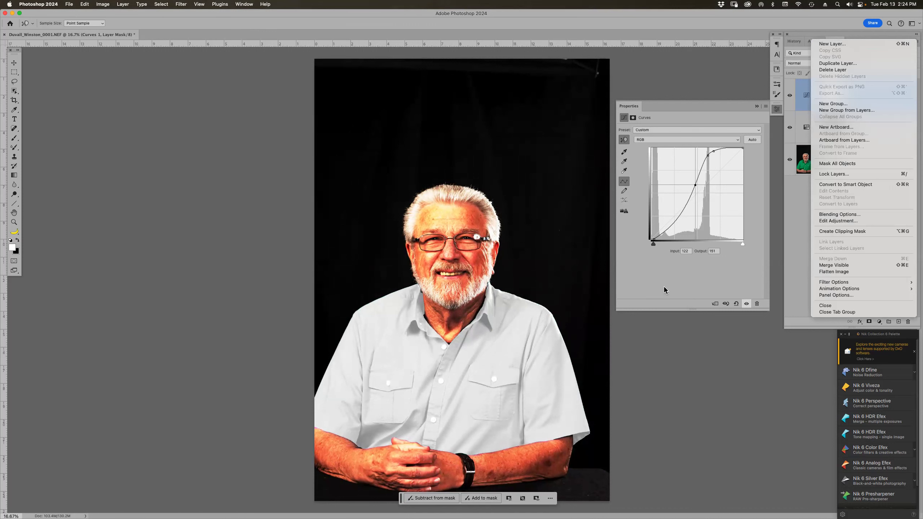
{"action": "left_click", "coordinate": [717, 307]}
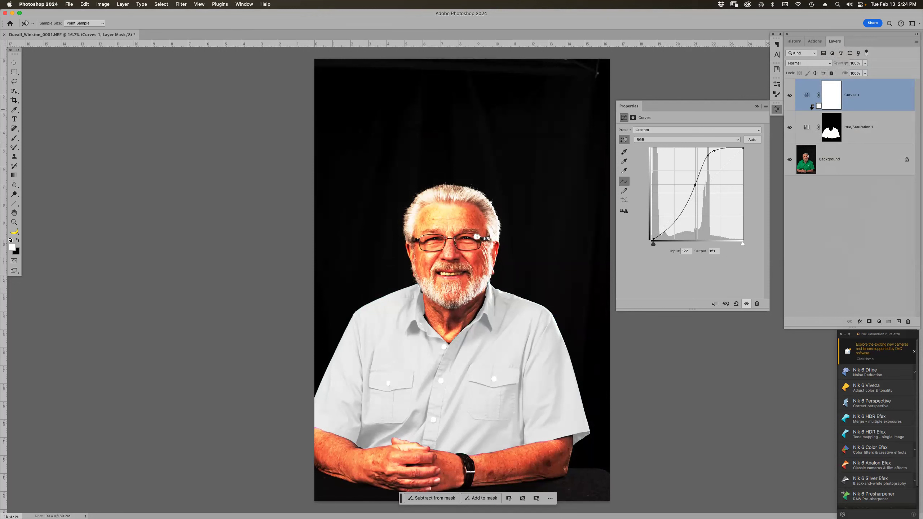
{"action": "left_click", "coordinate": [813, 111], "text": "alt"}
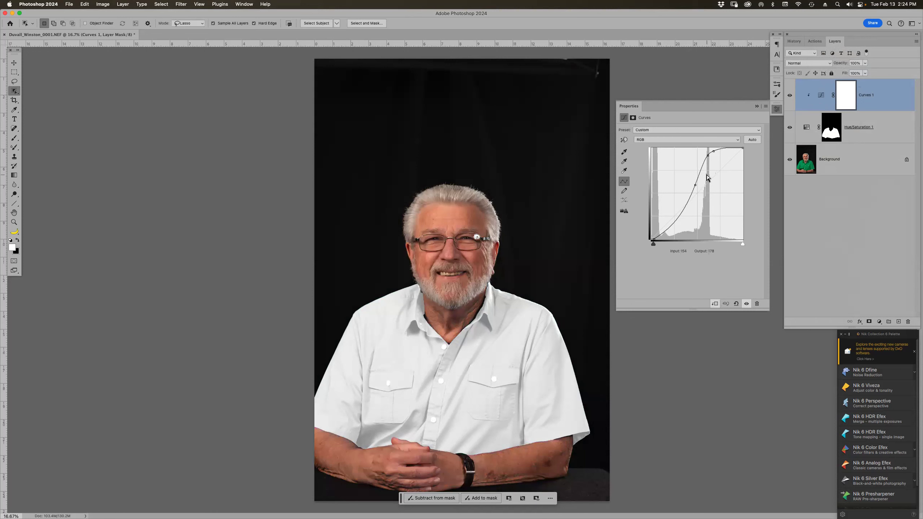
{"action": "left_click_drag", "start_coordinate": [708, 154], "coordinate": [709, 155]}
{"action": "left_click", "coordinate": [714, 151]}
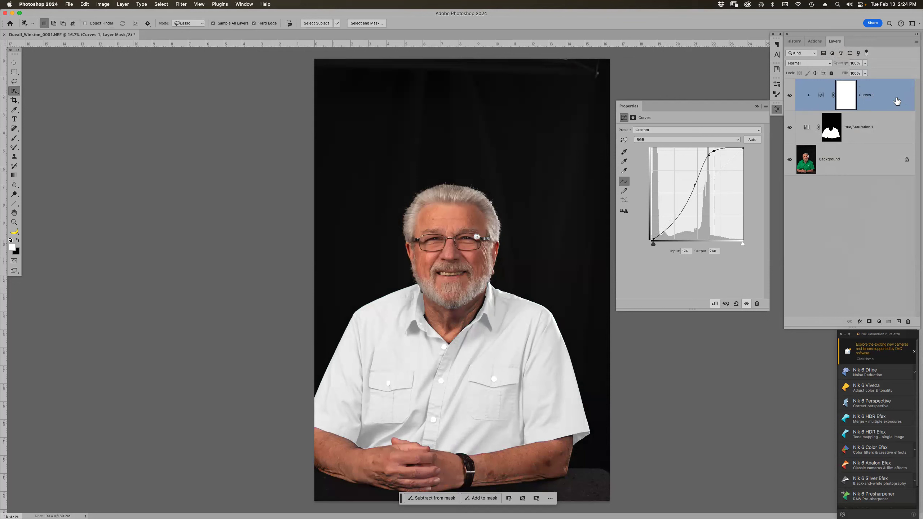
Flatten the image and load the saved Shirt channel as a new selection
{"action": "left_click", "coordinate": [916, 42]}
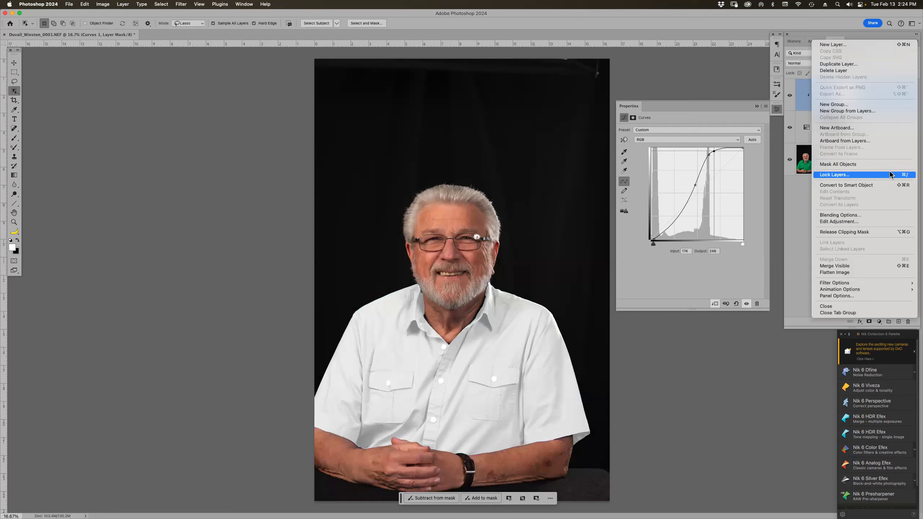
{"action": "left_click", "coordinate": [865, 272]}
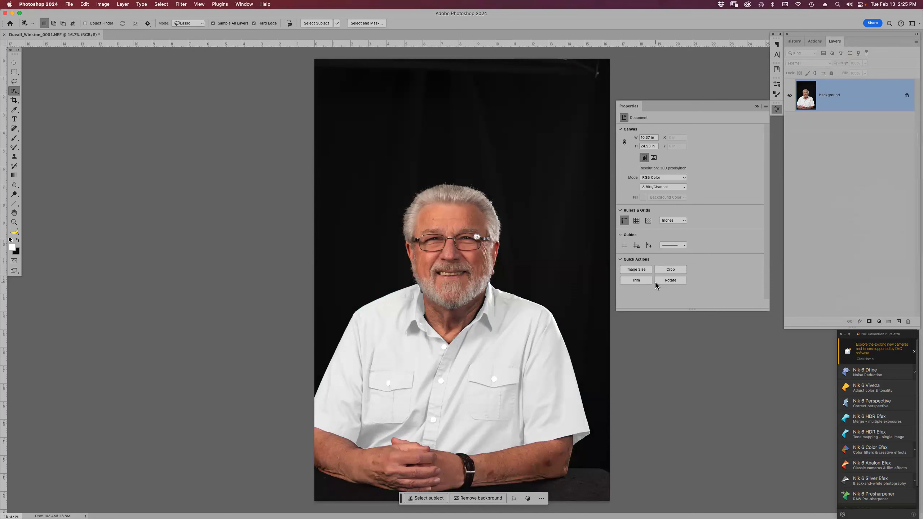
{"action": "left_click", "coordinate": [163, 4]}
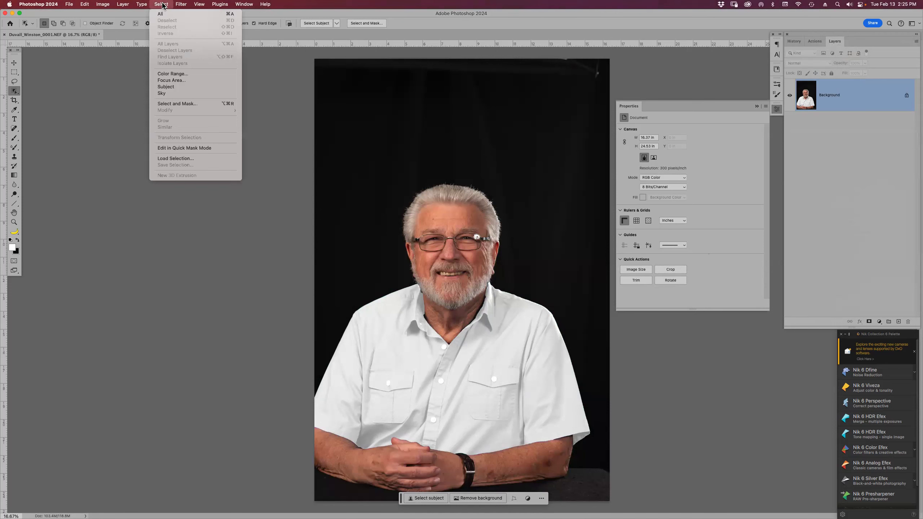
{"action": "left_click", "coordinate": [179, 159]}
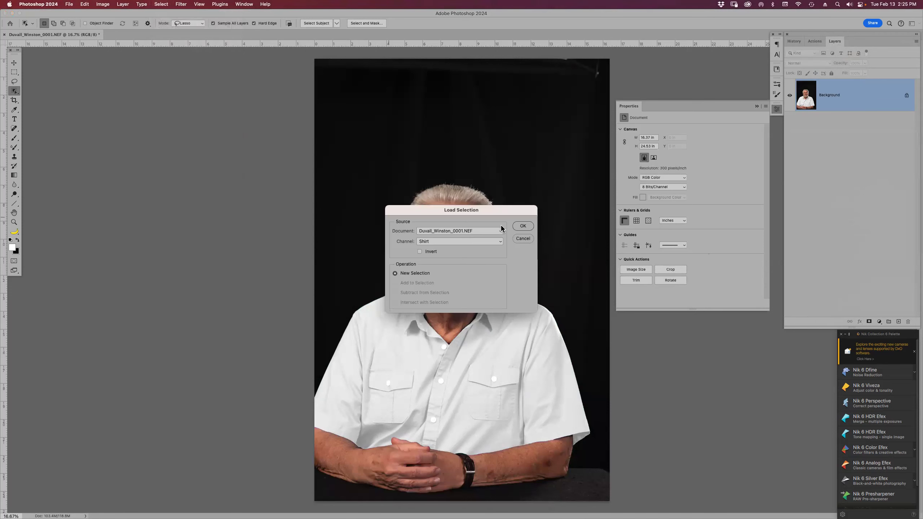
{"action": "left_click", "coordinate": [521, 226]}
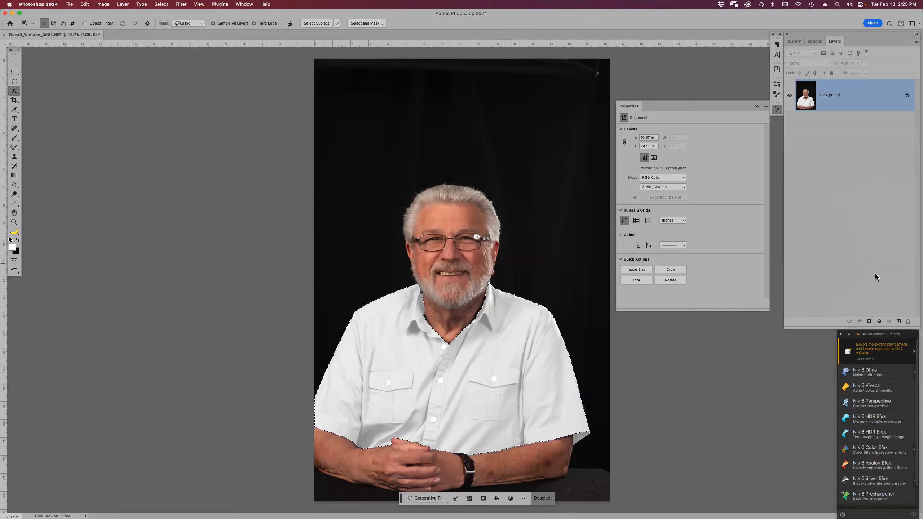
Try covering the selected shirt with a Solid Color fill layer in pink fb8e8e, and undo the fill
{"action": "left_click", "coordinate": [880, 321]}
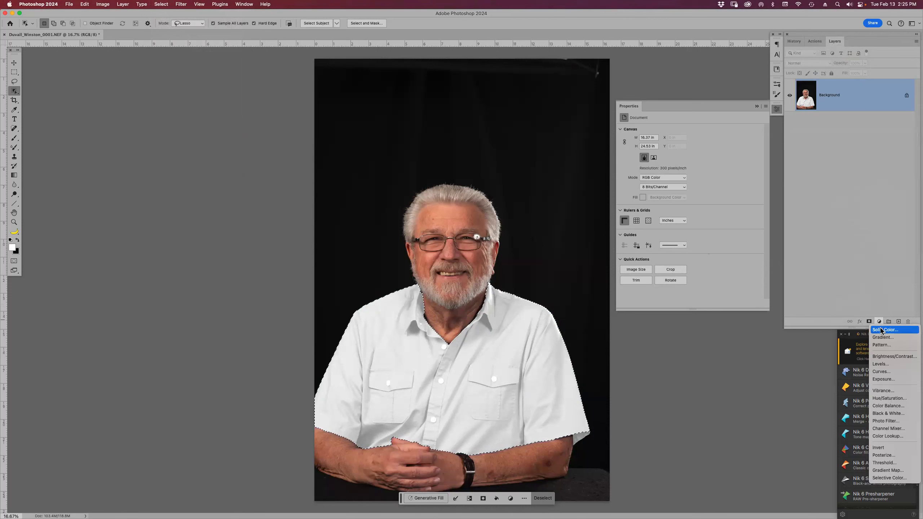
{"action": "left_click", "coordinate": [880, 330]}
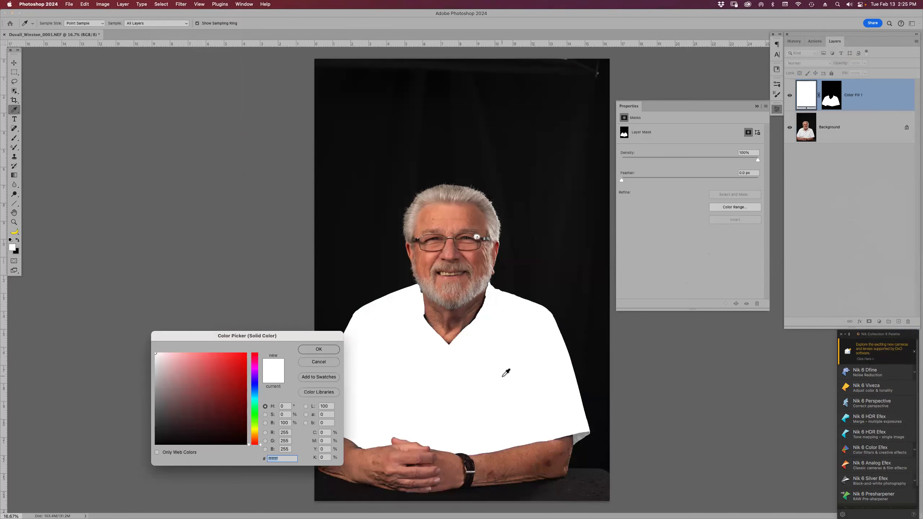
{"action": "left_click", "coordinate": [195, 353]}
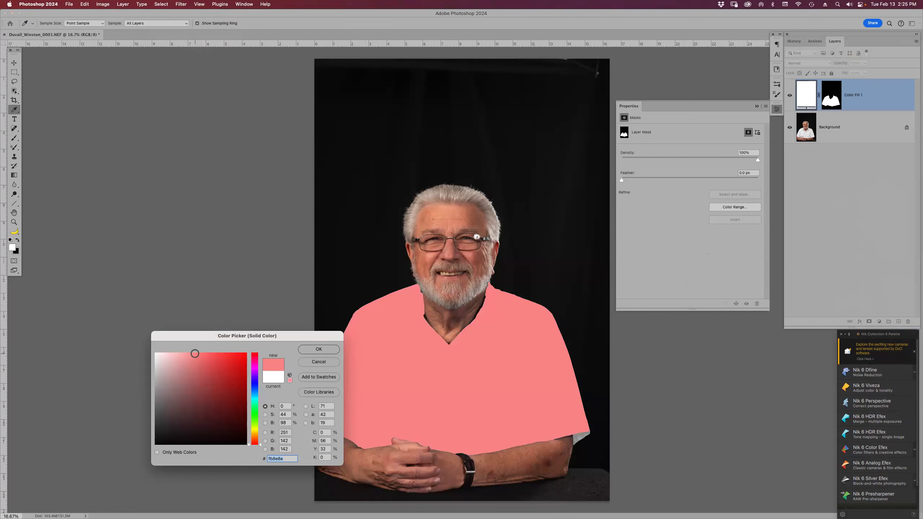
{"action": "left_click", "coordinate": [318, 349]}
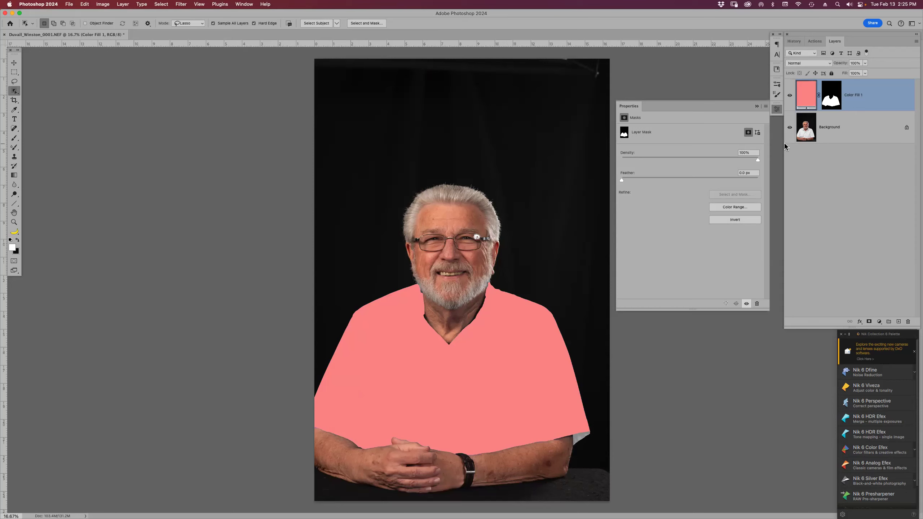
{"action": "key", "text": "super+z"}
Add the grey inner part of the sleeve beside the elbow to the shirt selection with the Object Selection tool
{"action": "key", "text": "z"}
{"action": "left_click_drag", "start_coordinate": [549, 404], "coordinate": [614, 451]}
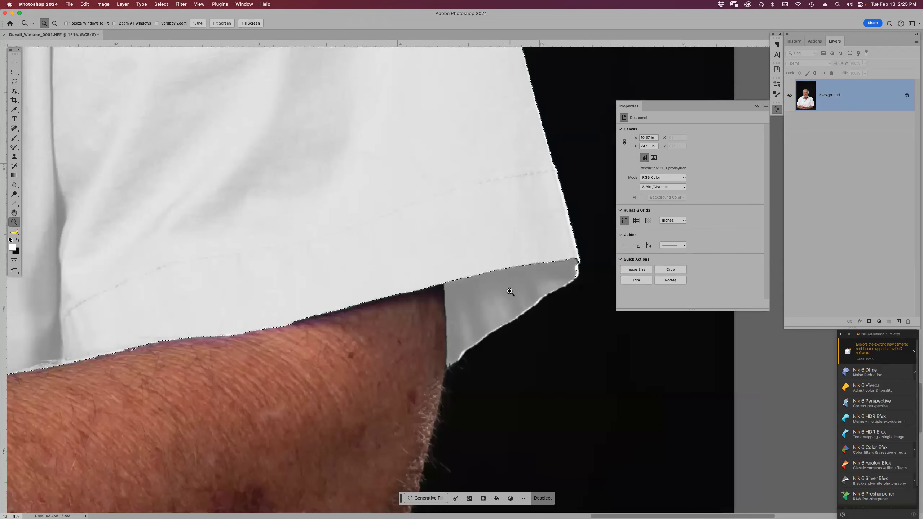
{"action": "key", "text": "w"}
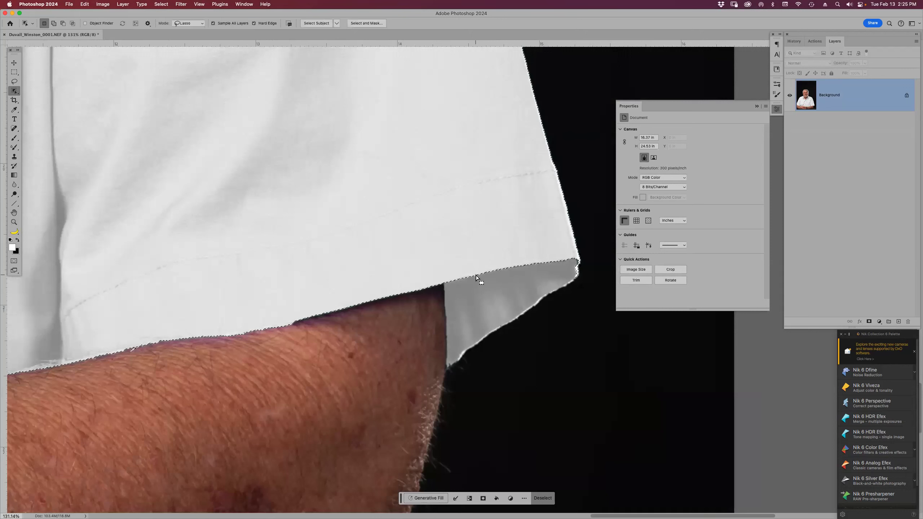
{"action": "mouse_move", "coordinate": [439, 281]}
{"action": "left_mouse_down"}
{"action": "mouse_move", "coordinate": [445, 369]}
{"action": "mouse_move", "coordinate": [558, 305]}
{"action": "mouse_move", "coordinate": [582, 273]}
{"action": "mouse_move", "coordinate": [536, 254]}
{"action": "mouse_move", "coordinate": [439, 278]}
{"action": "left_mouse_up"}
{"action": "key", "text": "super+0"}
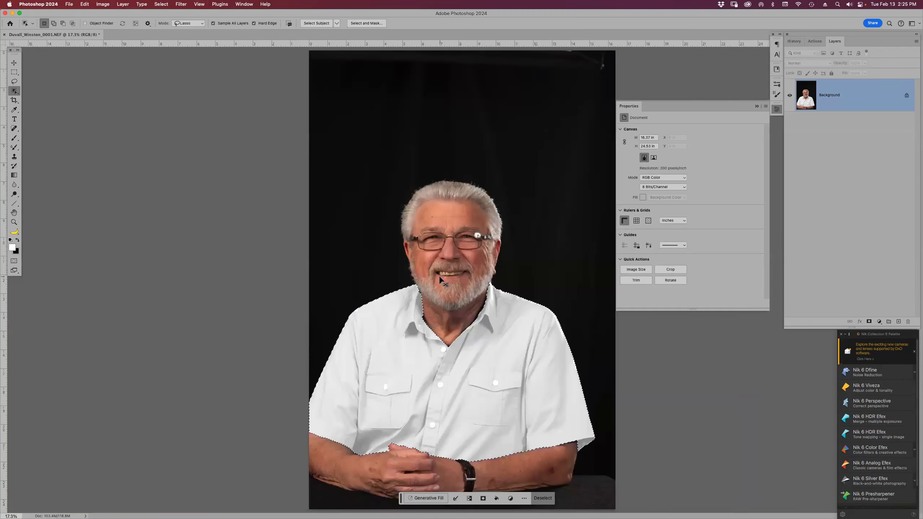
Add a light pink Solid Color fill layer masked to the completed shirt selection
{"action": "left_click", "coordinate": [880, 322]}
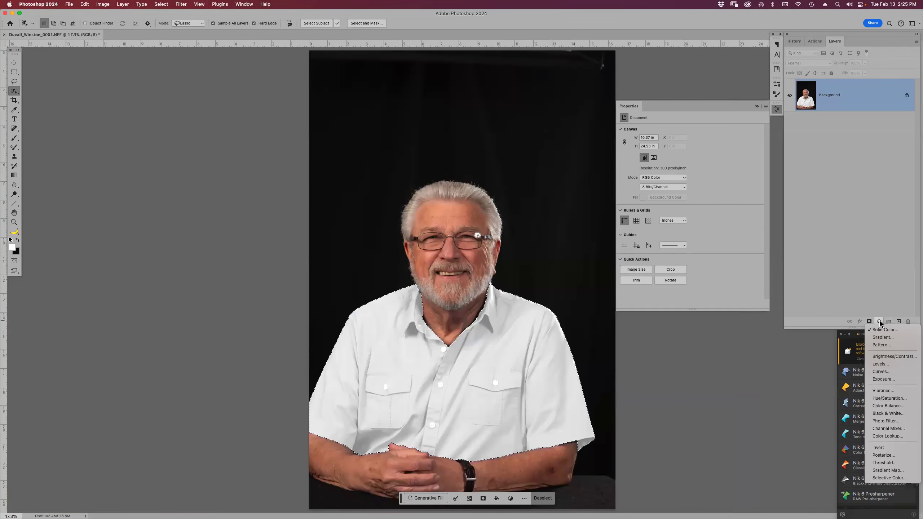
{"action": "left_click", "coordinate": [884, 330]}
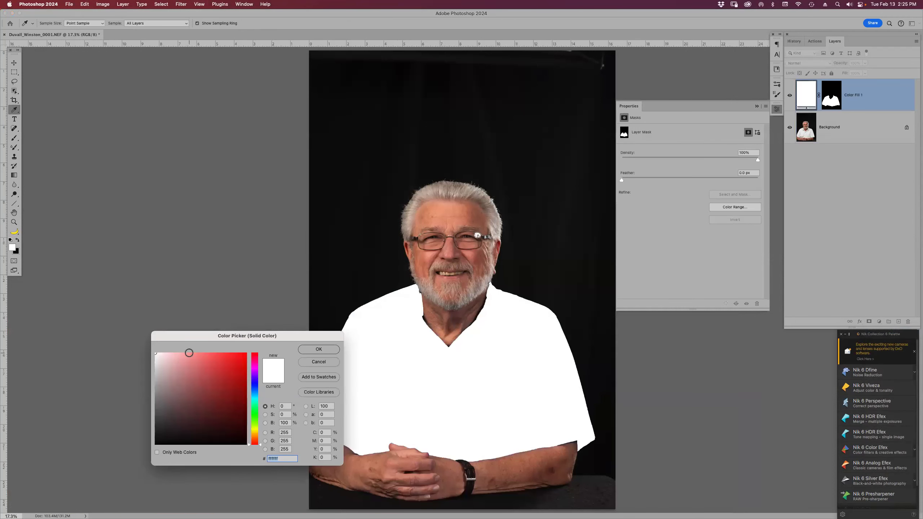
{"action": "left_click", "coordinate": [189, 353]}
{"action": "left_click", "coordinate": [312, 349]}
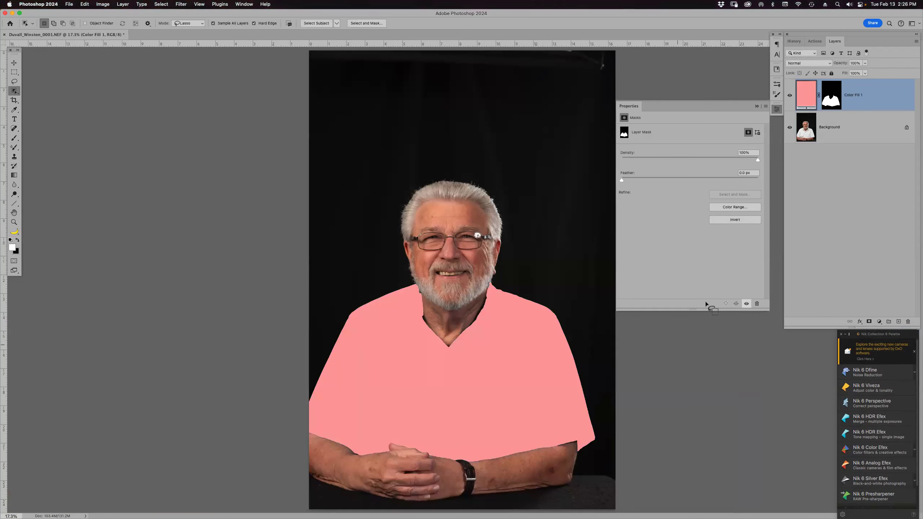
Set the pink fill layer's blend mode to Multiply and try lowering the density of its mask
{"action": "left_click", "coordinate": [802, 64]}
{"action": "left_click", "coordinate": [803, 88]}
{"action": "left_click_drag", "start_coordinate": [757, 160], "coordinate": [730, 158]}
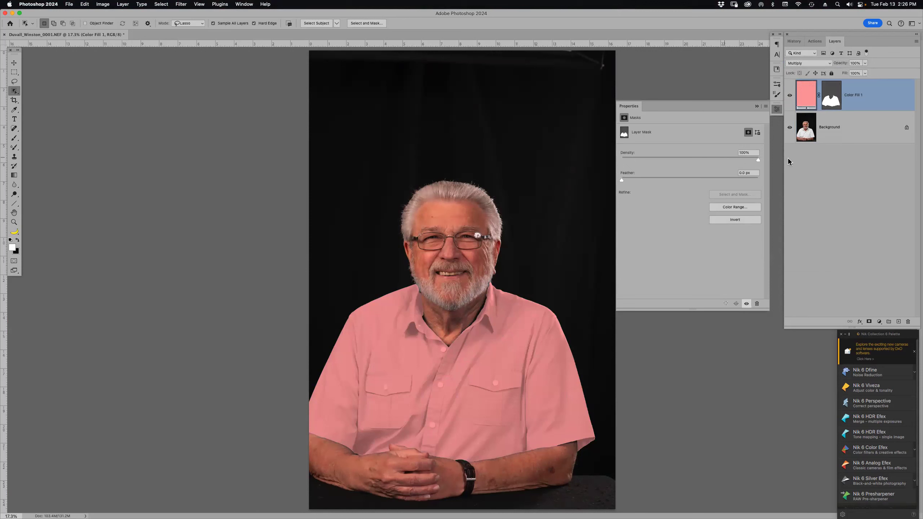
Inspect the pink fill layer's colour in the Color Picker and collapse the layer properties
{"action": "double_click", "coordinate": [806, 98]}
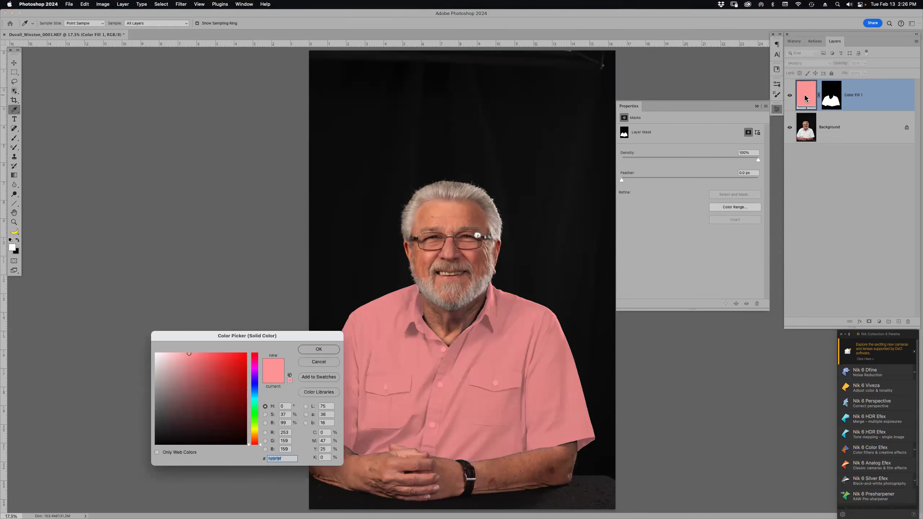
{"action": "left_click", "coordinate": [309, 362]}
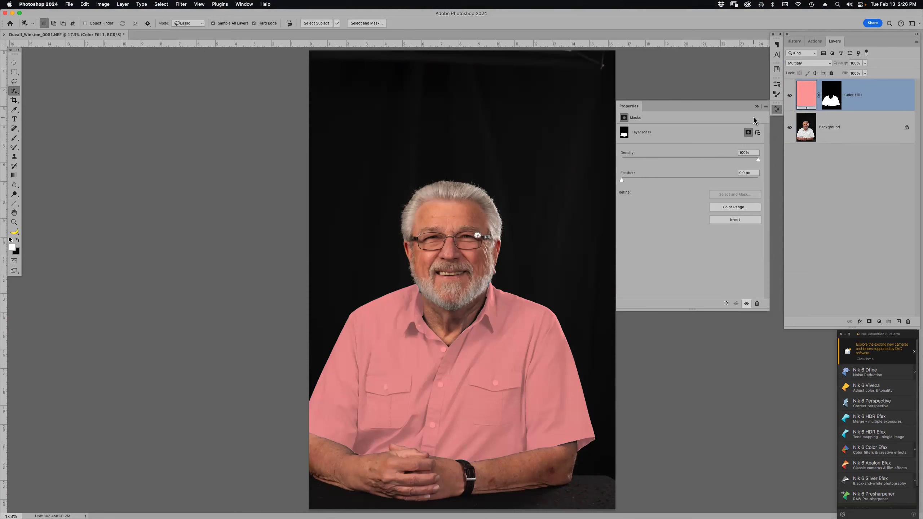
{"action": "left_click", "coordinate": [756, 106]}
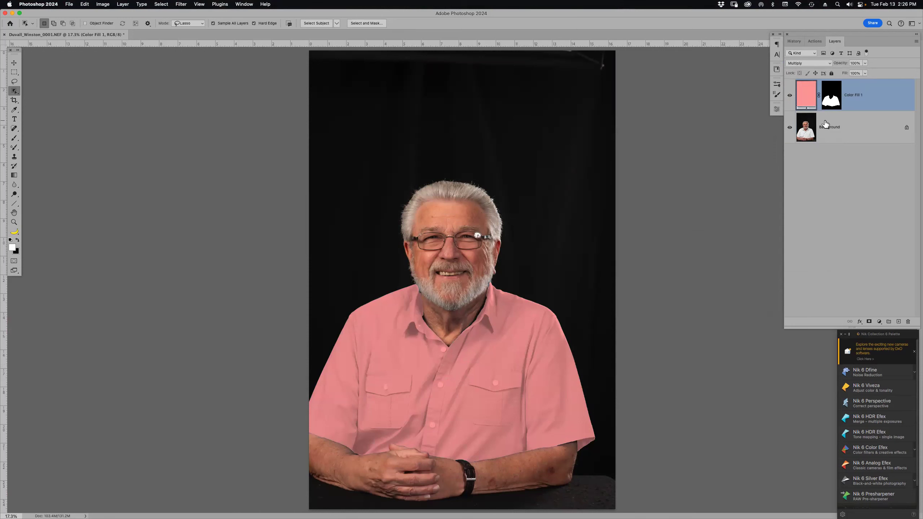
Target the pink fill layer's mask and prepare a small brush with black as the foreground colour for the collar button
{"action": "left_click", "coordinate": [832, 96]}
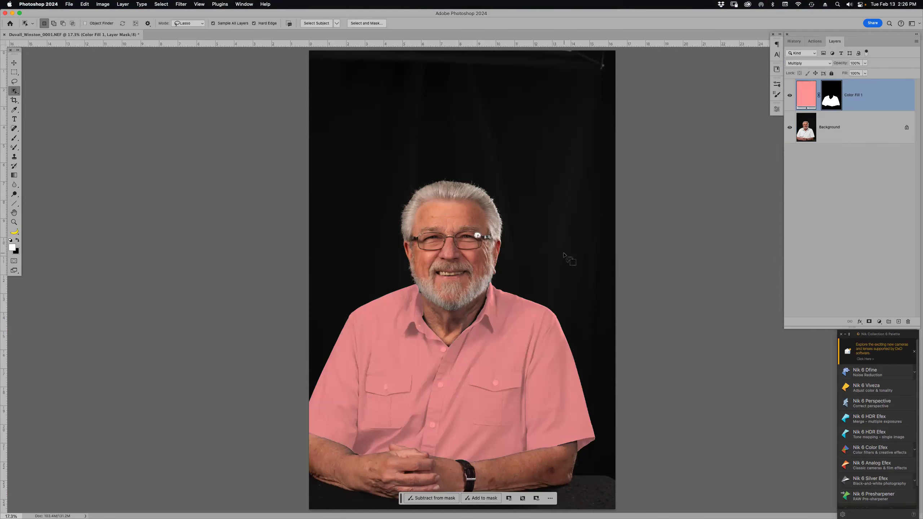
{"action": "key", "text": "z"}
{"action": "left_click_drag", "start_coordinate": [418, 307], "coordinate": [534, 432]}
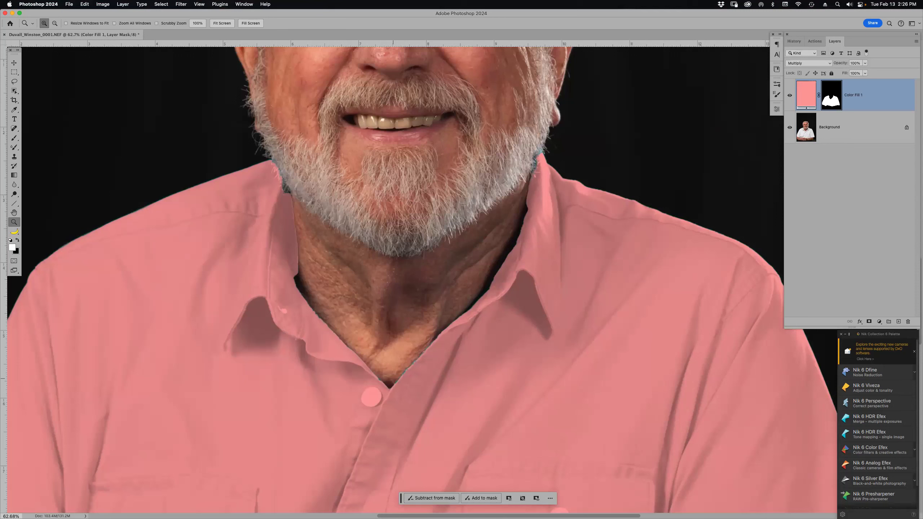
{"action": "key", "text": "b"}
{"action": "key", "text": "bracketleft"}
{"action": "key", "text": "bracketleft"}
{"action": "key", "text": "bracketleft"}
{"action": "key", "text": "bracketleft"}
{"action": "key", "text": "bracketleft"}
{"action": "key", "text": "bracketleft"}
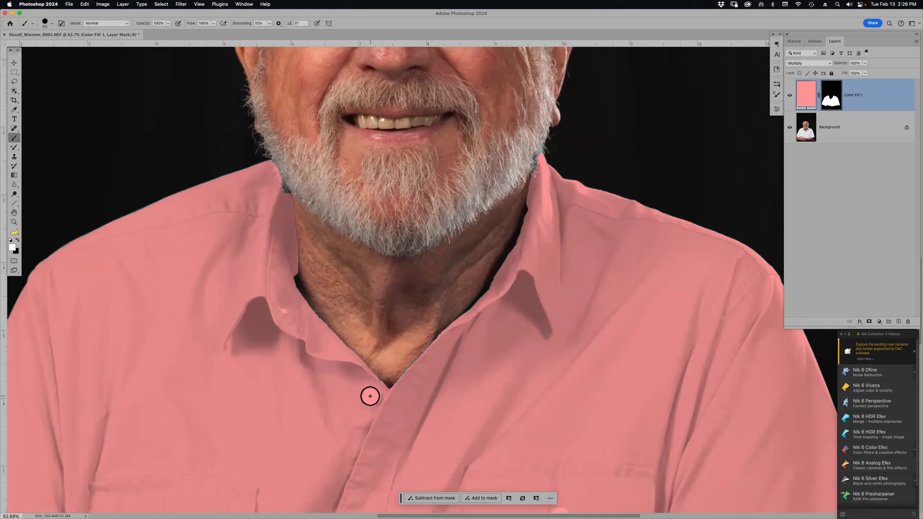
{"action": "key", "text": "x"}
Try painting the top shirt button out of the pink fill's mask, and undo the strokes
{"action": "left_click", "coordinate": [370, 397]}
{"action": "left_click_drag", "start_coordinate": [369, 399], "coordinate": [370, 401]}
{"action": "left_click_drag", "start_coordinate": [373, 397], "coordinate": [373, 398]}
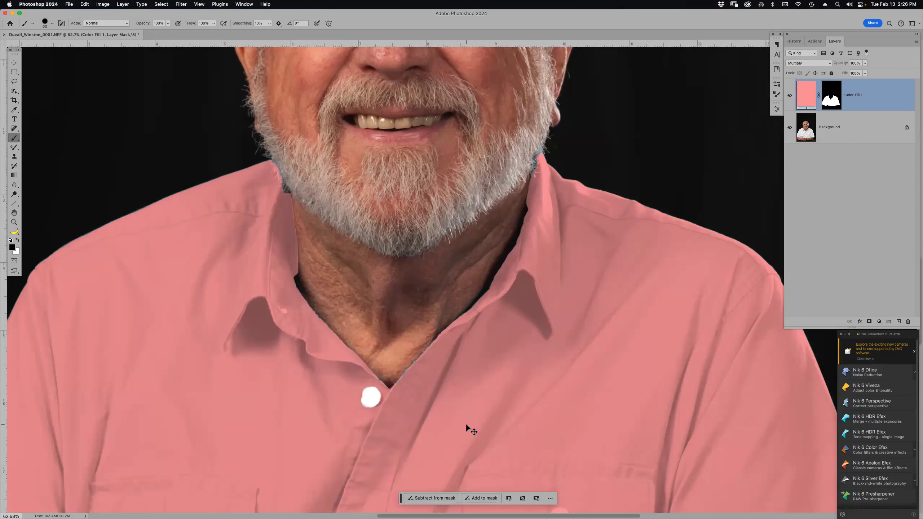
{"action": "key", "text": "super+z"}
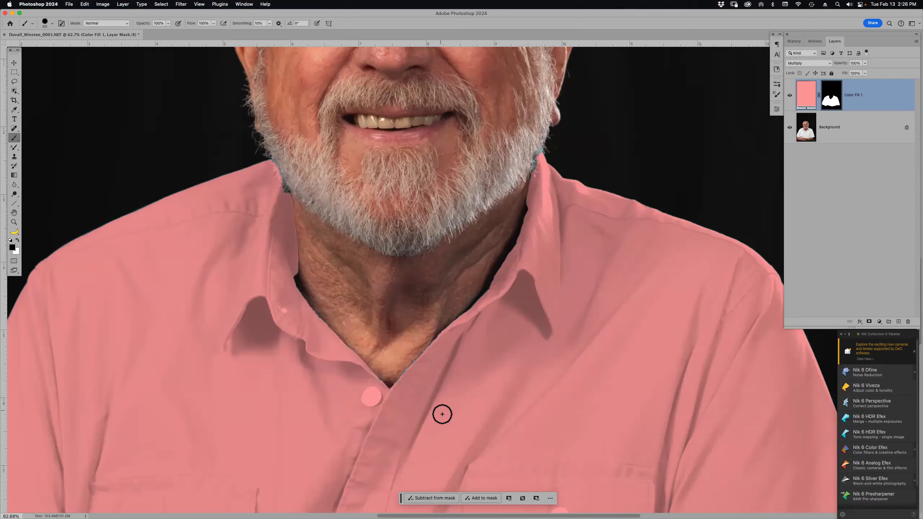
Paint black on the pink fill's mask over both pocket buttons and the three front buttons to restore their white
{"action": "scroll", "coordinate": [442, 412], "scroll_direction": "down", "scroll_amount": 3}
{"action": "left_click", "coordinate": [559, 400]}
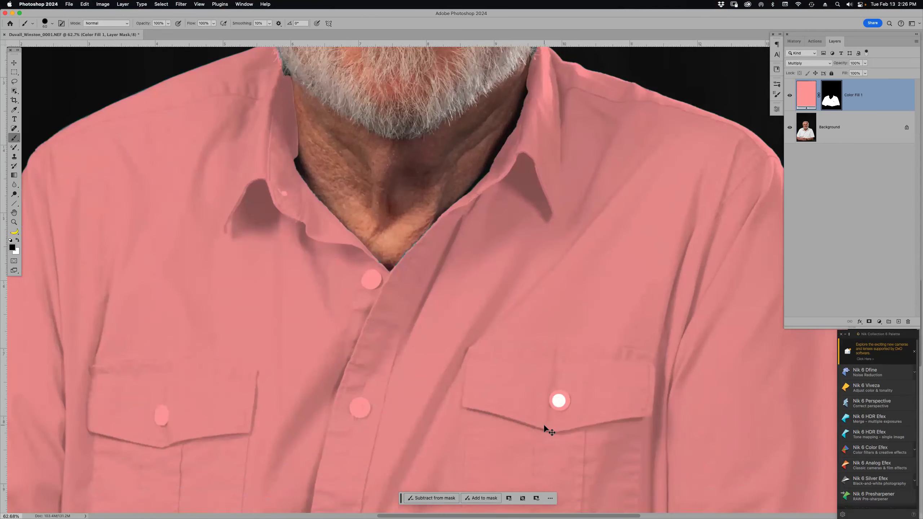
{"action": "key", "text": "bracketright"}
{"action": "key", "text": "bracketright"}
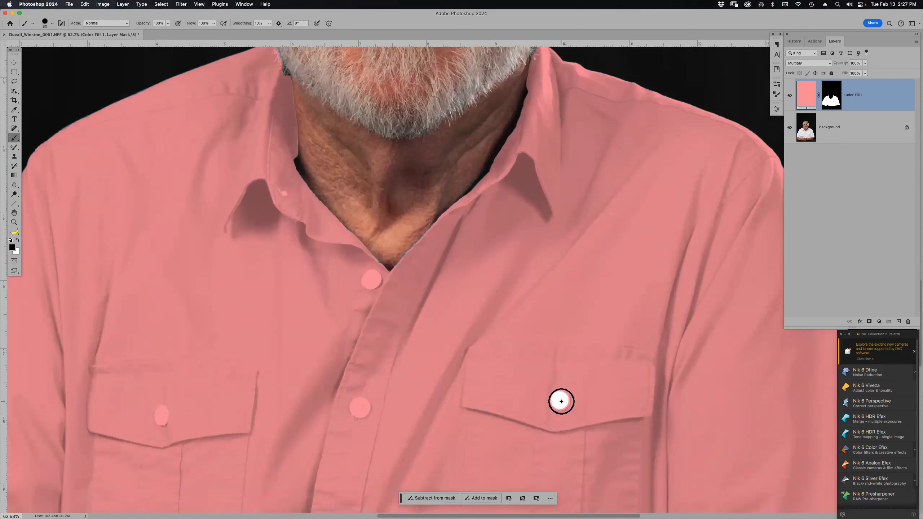
{"action": "left_click", "coordinate": [360, 408]}
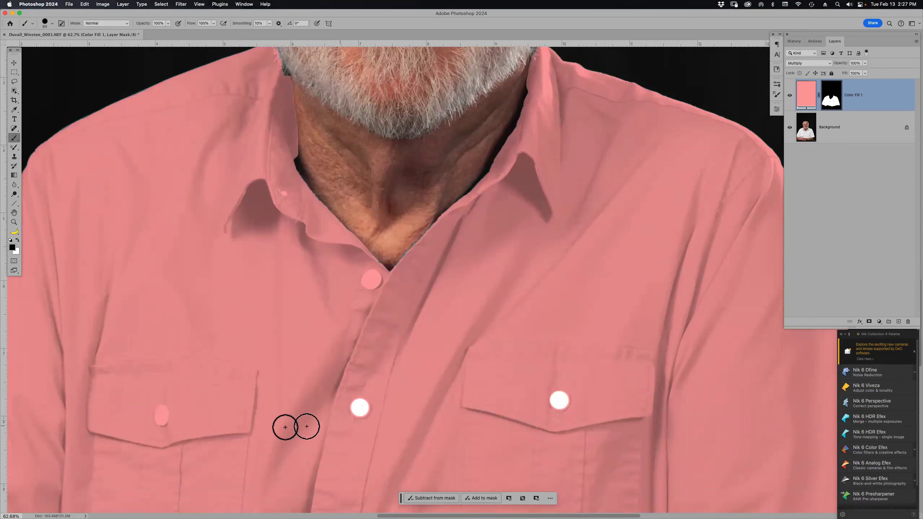
{"action": "left_click", "coordinate": [162, 415]}
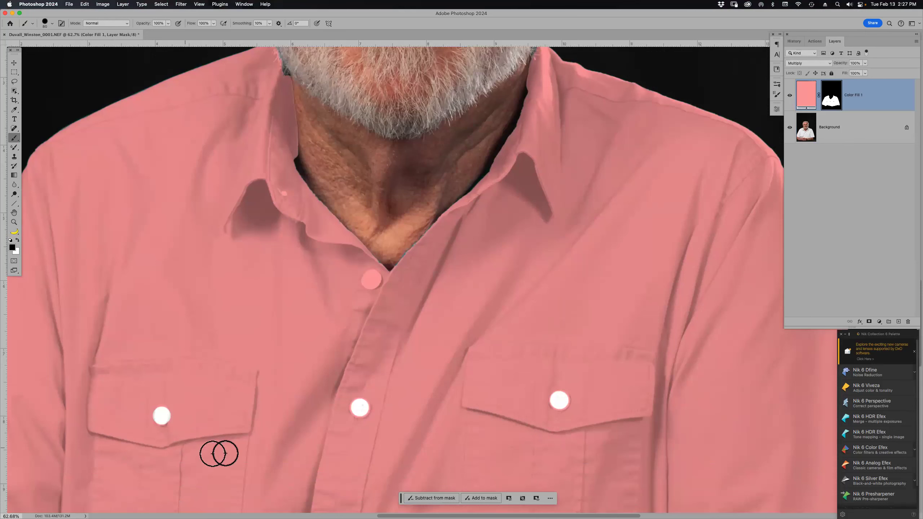
{"action": "left_click", "coordinate": [371, 279]}
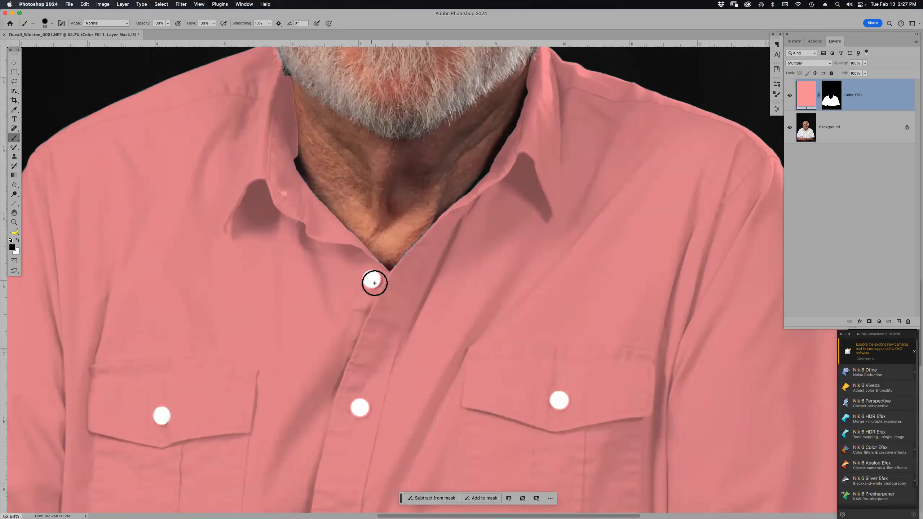
{"action": "scroll", "coordinate": [419, 346], "scroll_direction": "down", "scroll_amount": 5}
{"action": "left_click", "coordinate": [332, 421]}
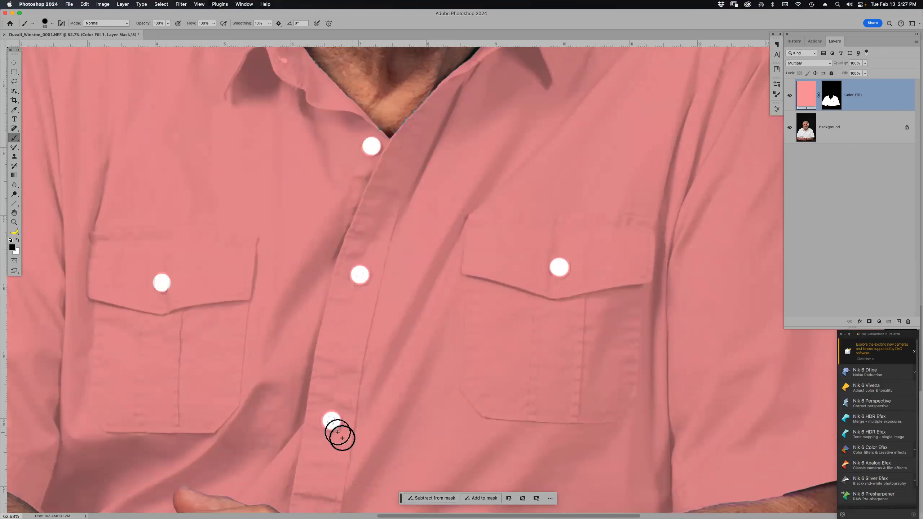
{"action": "scroll", "coordinate": [523, 381], "scroll_direction": "down", "scroll_amount": 3}
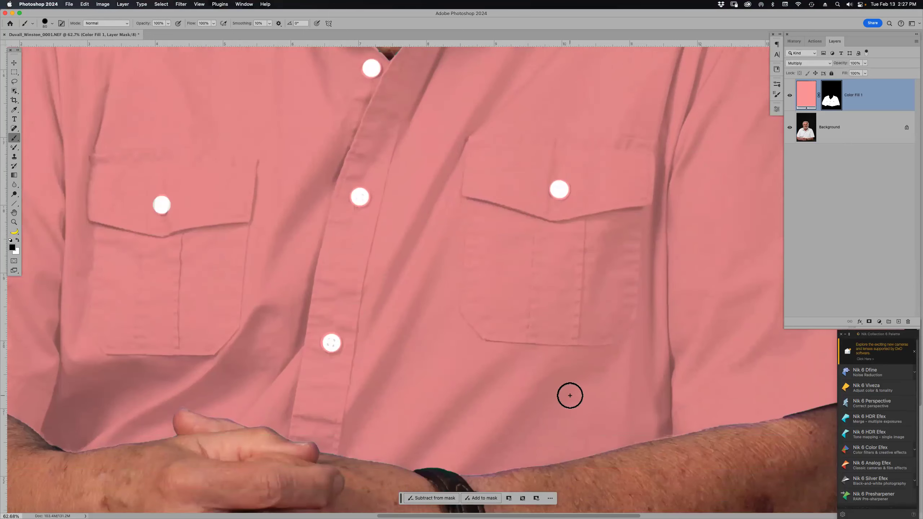
{"action": "key", "text": "ctrl+0"}
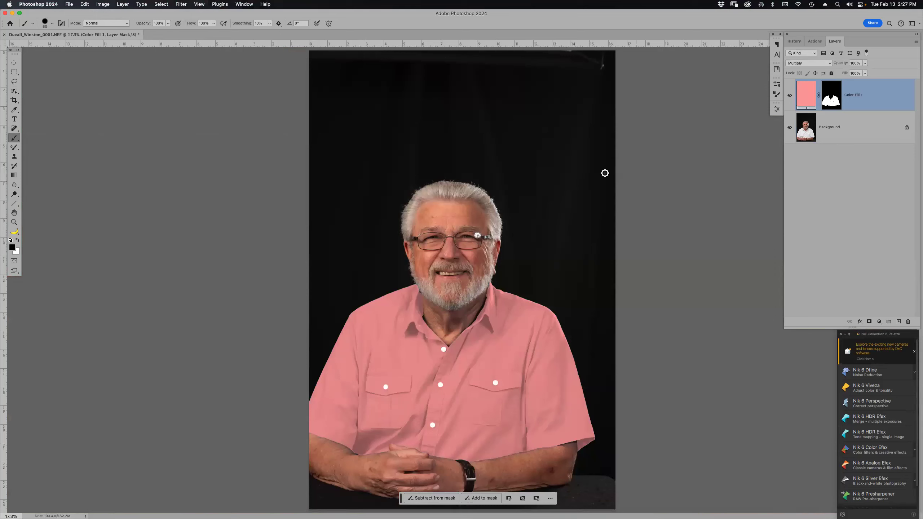
Lasso the white umbrella reflection in the glasses lens and run Generative Fill on it without a prompt
{"action": "key", "text": "z"}
{"action": "left_click_drag", "start_coordinate": [440, 175], "coordinate": [516, 268]}
{"action": "left_click", "coordinate": [519, 251]}
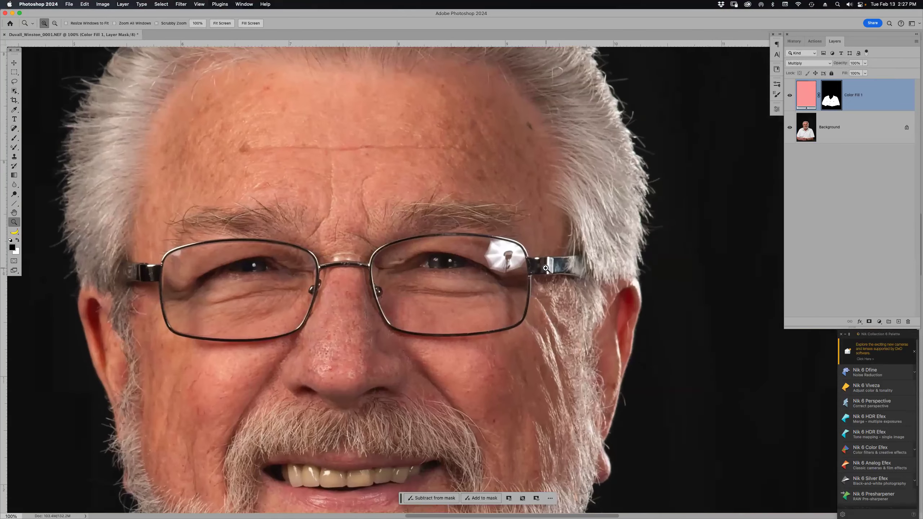
{"action": "left_click", "coordinate": [546, 267]}
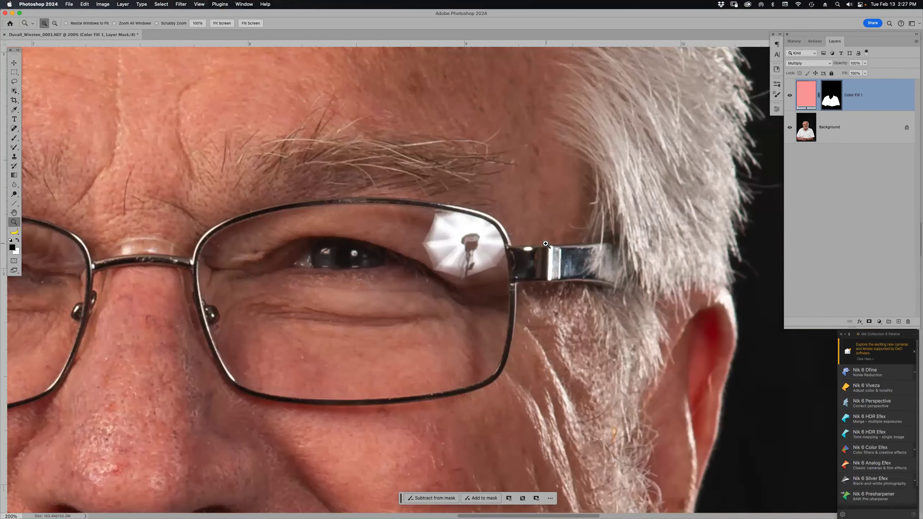
{"action": "key", "text": "l"}
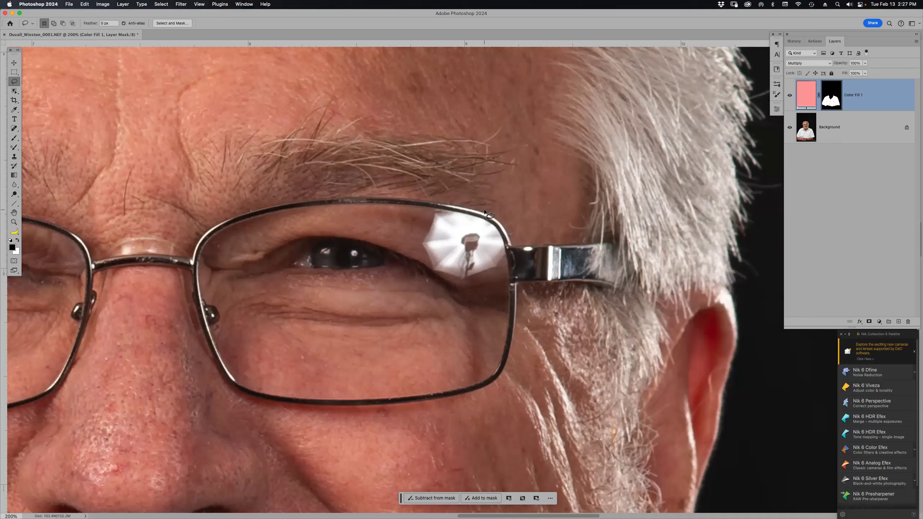
{"action": "mouse_move", "coordinate": [465, 214]}
{"action": "left_mouse_down"}
{"action": "mouse_move", "coordinate": [433, 214]}
{"action": "mouse_move", "coordinate": [421, 251]}
{"action": "mouse_move", "coordinate": [432, 268]}
{"action": "mouse_move", "coordinate": [458, 276]}
{"action": "mouse_move", "coordinate": [488, 269]}
{"action": "mouse_move", "coordinate": [504, 250]}
{"action": "mouse_move", "coordinate": [501, 234]}
{"action": "mouse_move", "coordinate": [494, 223]}
{"action": "mouse_move", "coordinate": [442, 210]}
{"action": "left_mouse_up"}
{"action": "left_click", "coordinate": [531, 382]}
{"action": "left_click", "coordinate": [583, 382]}
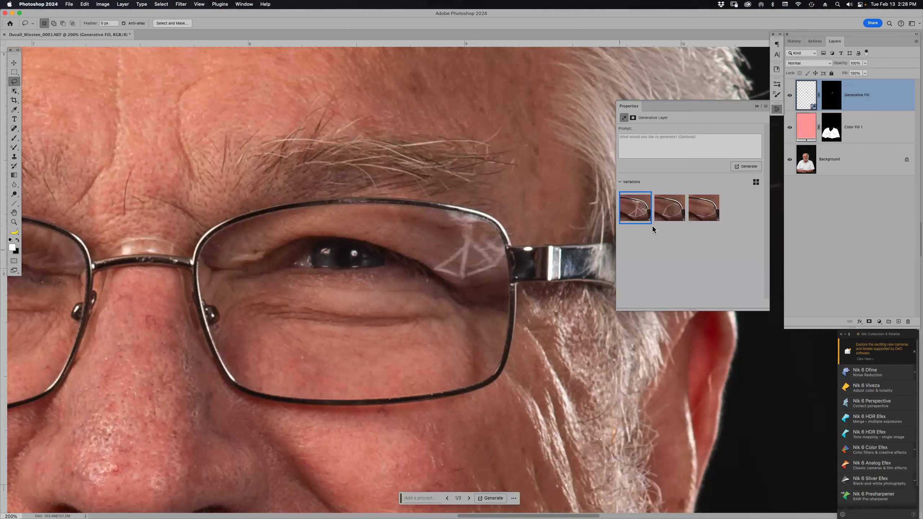
Preview the second and third generated variations, undo the Generative Fill, and deselect the reflection
{"action": "left_click", "coordinate": [668, 215]}
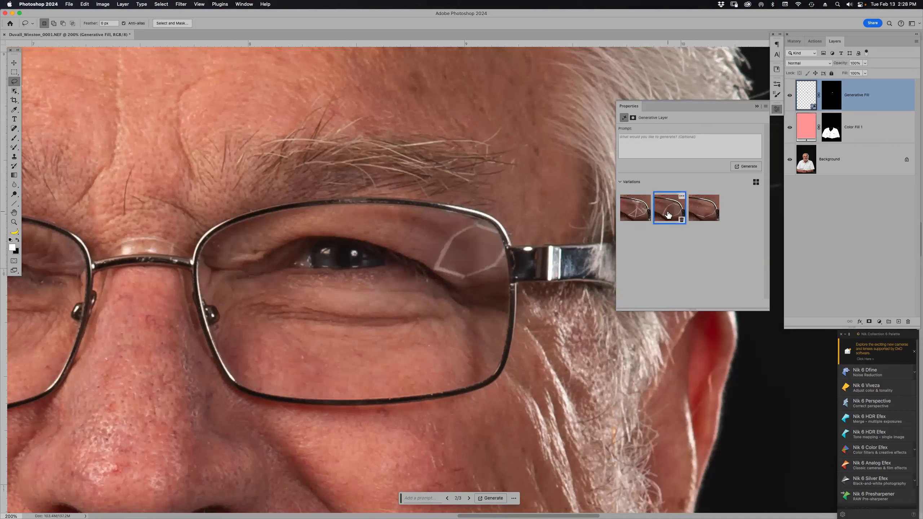
{"action": "left_click", "coordinate": [703, 214]}
{"action": "key", "text": "super+z"}
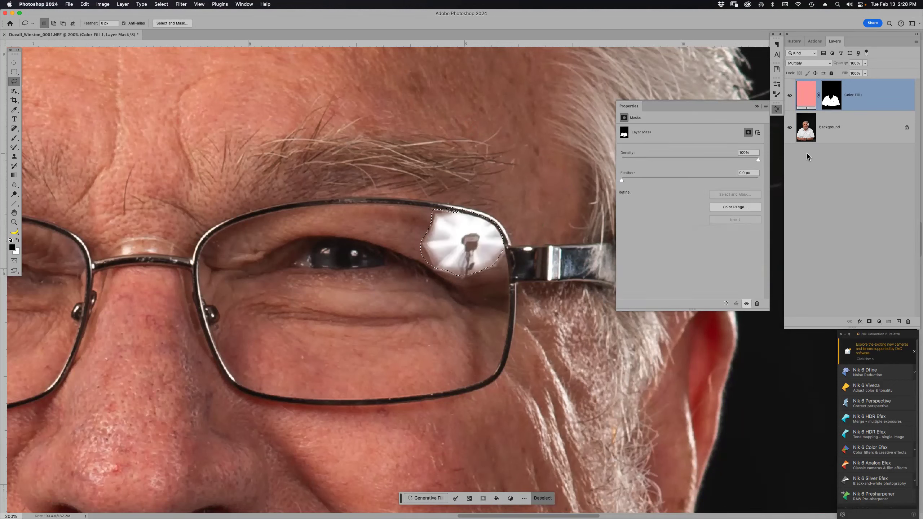
{"action": "key", "text": "super+d"}
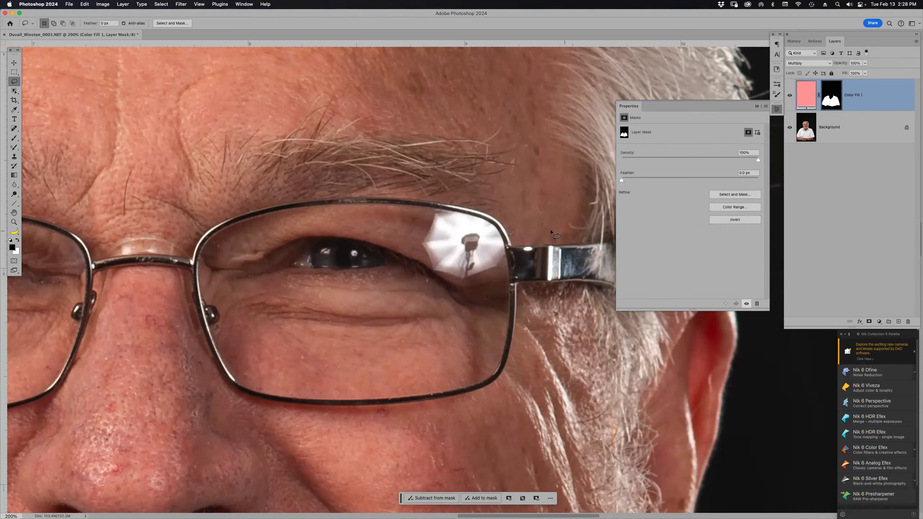
Enlarge the Remove tool's brush to 25 and try brushing away the umbrella reflection while the fill layer is active
{"action": "key", "text": "j"}
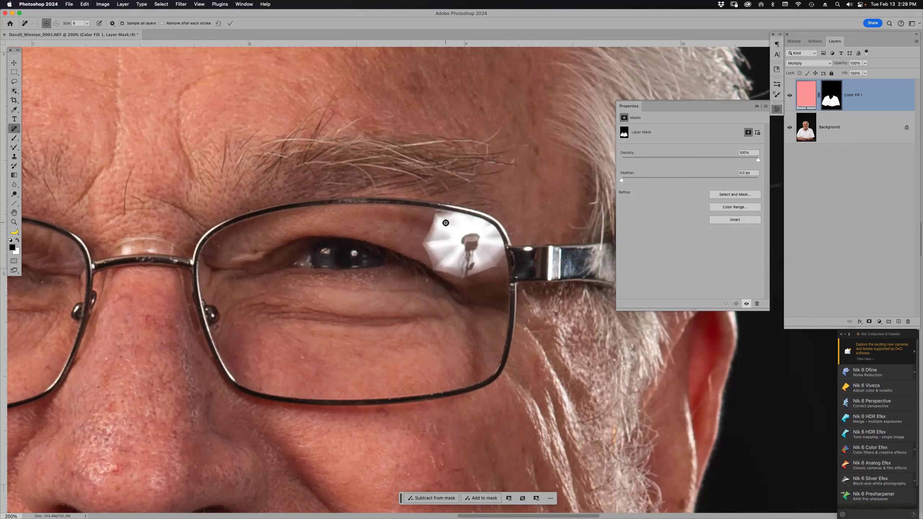
{"action": "key", "text": "bracketright"}
{"action": "key", "text": "bracketright"}
{"action": "key", "text": "bracketright"}
{"action": "key", "text": "bracketright"}
{"action": "key", "text": "bracketright"}
{"action": "key", "text": "bracketright"}
{"action": "key", "text": "bracketright"}
{"action": "key", "text": "bracketright"}
{"action": "key", "text": "bracketright"}
{"action": "key", "text": "bracketright"}
{"action": "key", "text": "bracketright"}
{"action": "key", "text": "bracketright"}
{"action": "key", "text": "bracketright"}
{"action": "key", "text": "bracketright"}
{"action": "key", "text": "bracketright"}
{"action": "key", "text": "bracketright"}
{"action": "key", "text": "bracketright"}
{"action": "key", "text": "bracketright"}
{"action": "mouse_move", "coordinate": [446, 218]}
{"action": "left_mouse_down"}
{"action": "mouse_move", "coordinate": [430, 255]}
{"action": "mouse_move", "coordinate": [450, 269]}
{"action": "mouse_move", "coordinate": [496, 258]}
{"action": "mouse_move", "coordinate": [487, 231]}
{"action": "mouse_move", "coordinate": [442, 216]}
{"action": "left_mouse_up"}
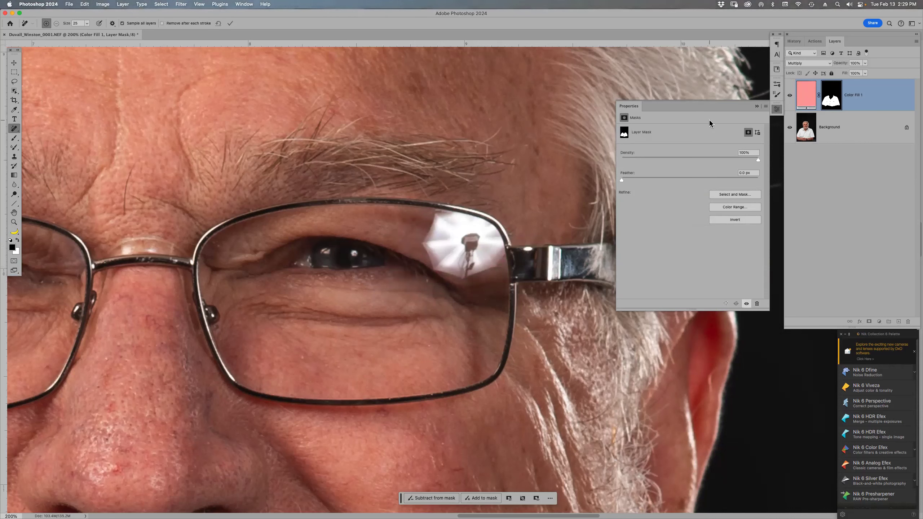
Stamp all visible layers into a new top layer and brush away the umbrella reflection with the Remove tool
{"action": "key", "text": "super+alt+shift+e"}
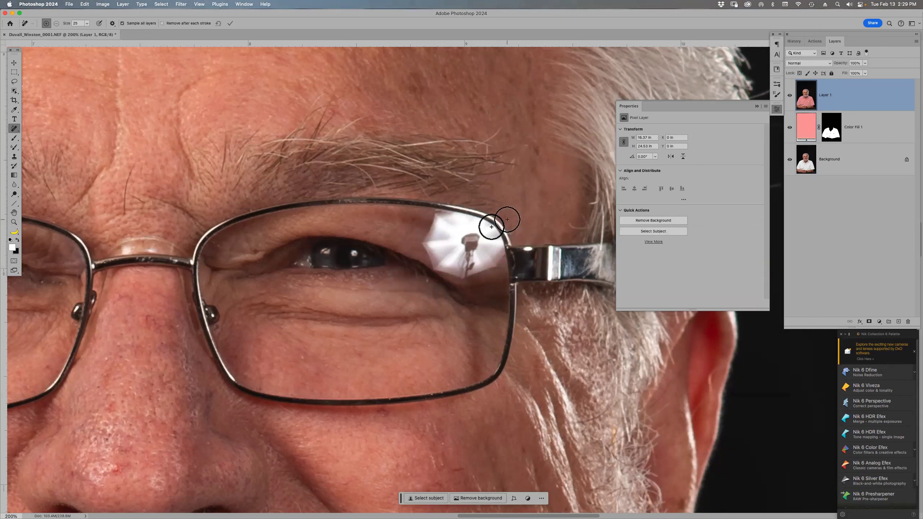
{"action": "mouse_move", "coordinate": [444, 216]}
{"action": "left_mouse_down"}
{"action": "mouse_move", "coordinate": [433, 254]}
{"action": "mouse_move", "coordinate": [447, 266]}
{"action": "mouse_move", "coordinate": [490, 261]}
{"action": "mouse_move", "coordinate": [497, 239]}
{"action": "mouse_move", "coordinate": [457, 220]}
{"action": "left_mouse_up"}
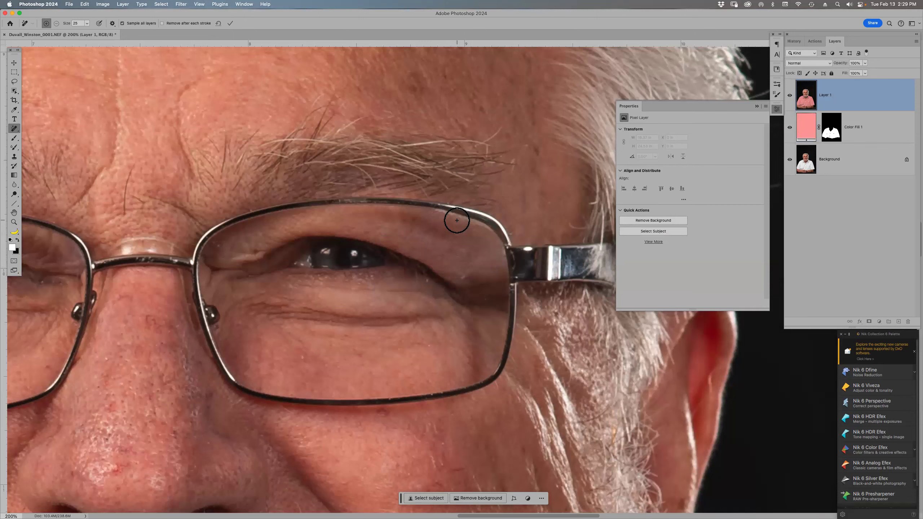
{"action": "key", "text": "h"}
{"action": "left_click_drag", "start_coordinate": [457, 221], "coordinate": [457, 220]}
{"action": "key", "text": "super+0"}
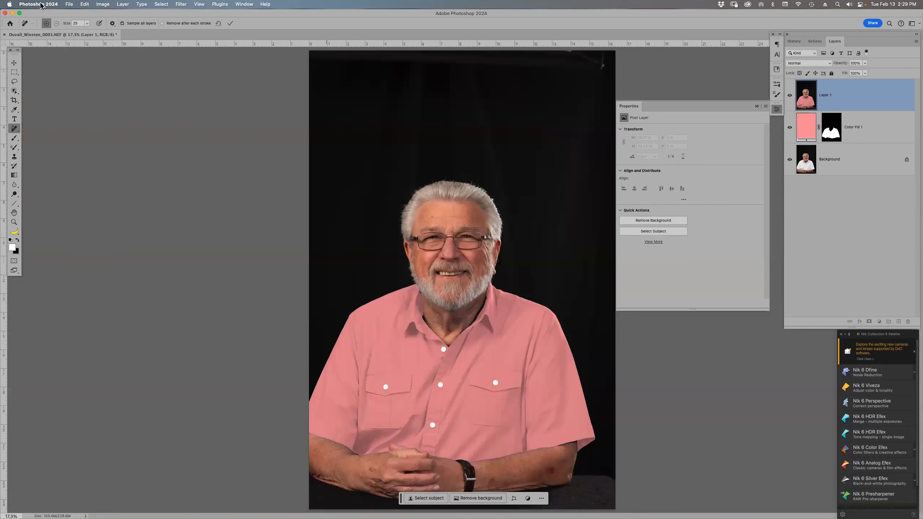
Review the available edit commands and the document's history of editing steps
{"action": "left_click", "coordinate": [86, 4]}
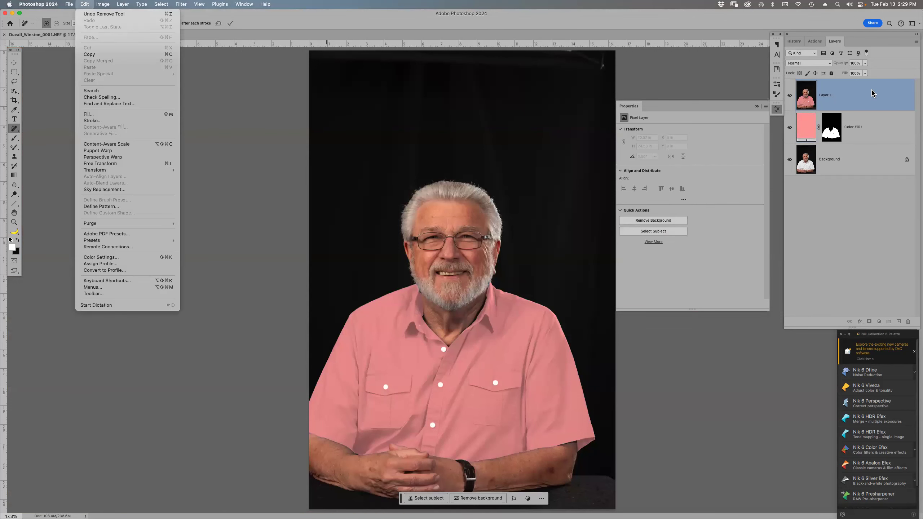
{"action": "left_click", "coordinate": [800, 47]}
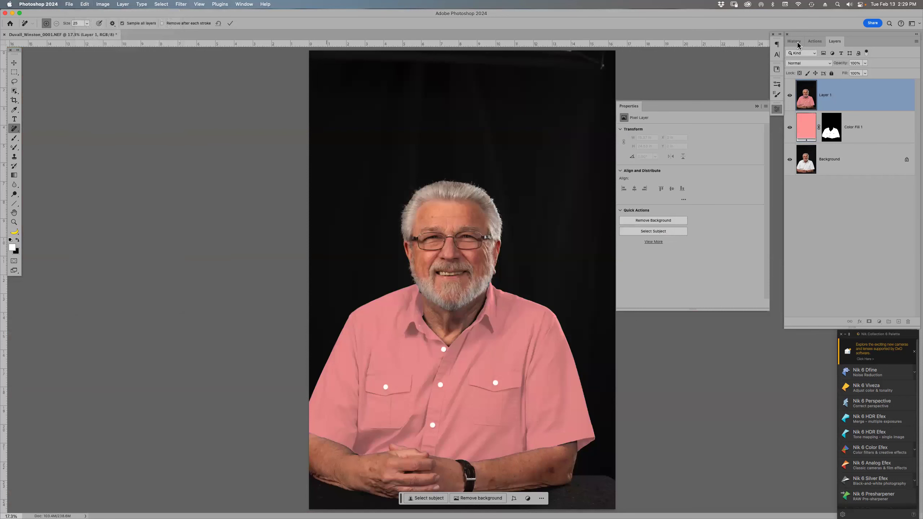
{"action": "left_click", "coordinate": [797, 44]}
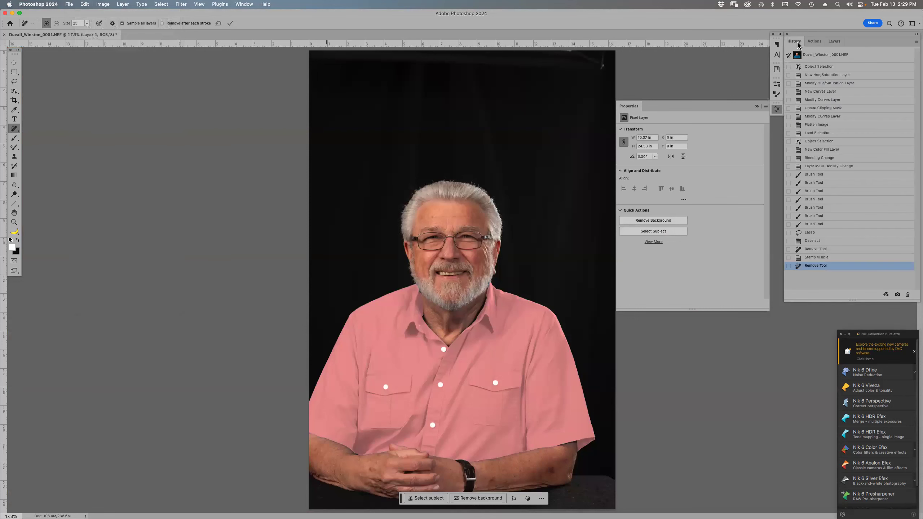
{"action": "left_click", "coordinate": [835, 41]}
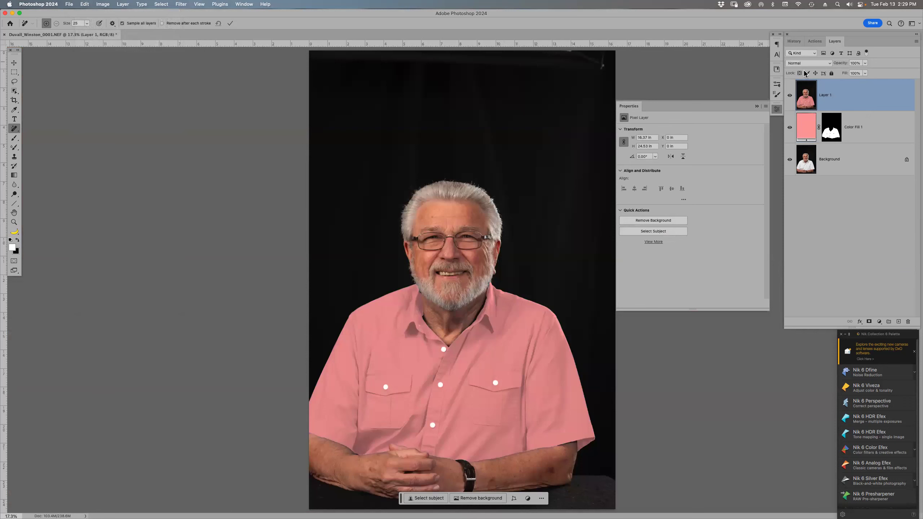
Enlarge the Remove tool's brush to 250 and remove the white button from the pocket on the man's left chest
{"action": "key", "text": "bracketright"}
{"action": "key", "text": "bracketright"}
{"action": "key", "text": "bracketright"}
{"action": "key", "text": "bracketright"}
{"action": "key", "text": "bracketright"}
{"action": "key", "text": "bracketright"}
{"action": "key", "text": "bracketright"}
{"action": "key", "text": "bracketright"}
{"action": "key", "text": "bracketright"}
{"action": "key", "text": "bracketright"}
{"action": "key", "text": "bracketright"}
{"action": "key", "text": "bracketright"}
{"action": "left_click", "coordinate": [495, 382]}
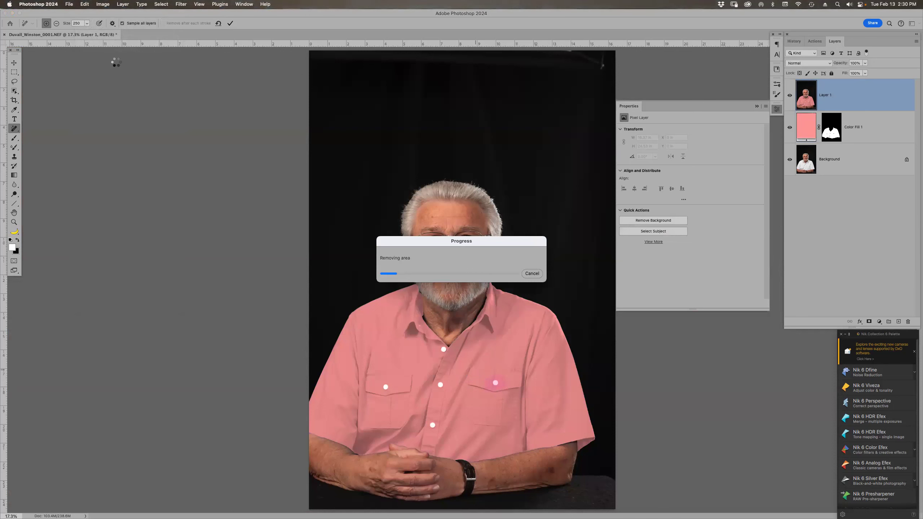
{"action": "left_click", "coordinate": [86, 5]}
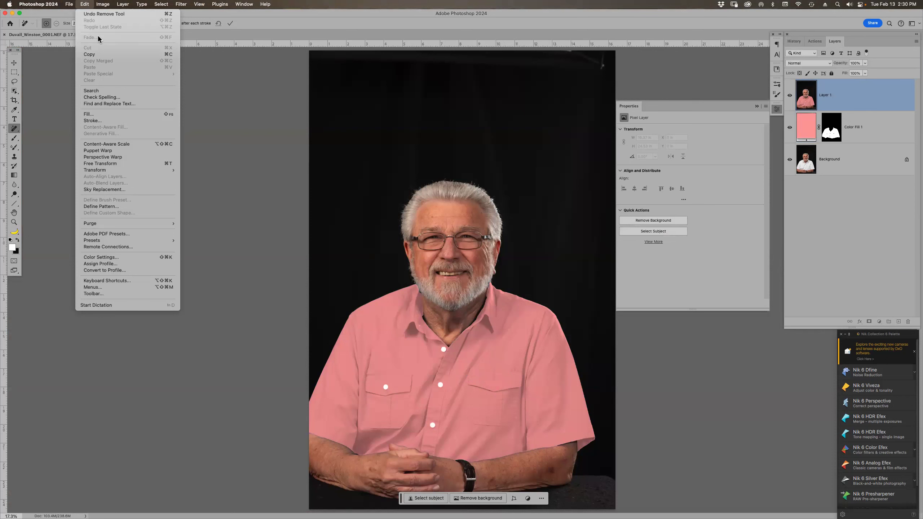
{"action": "left_click", "coordinate": [235, 8]}
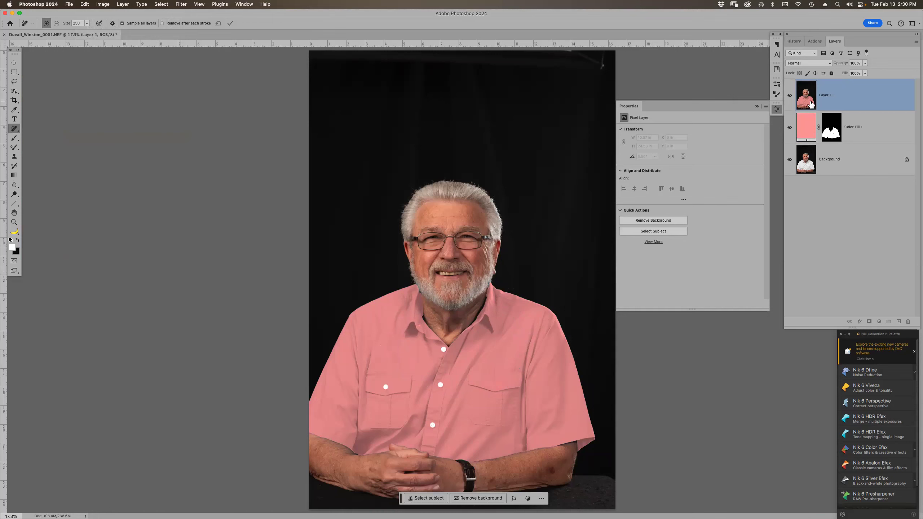
Revert the document in its history to the Lasso selection around the umbrella reflection on the glasses
{"action": "left_click", "coordinate": [794, 41]}
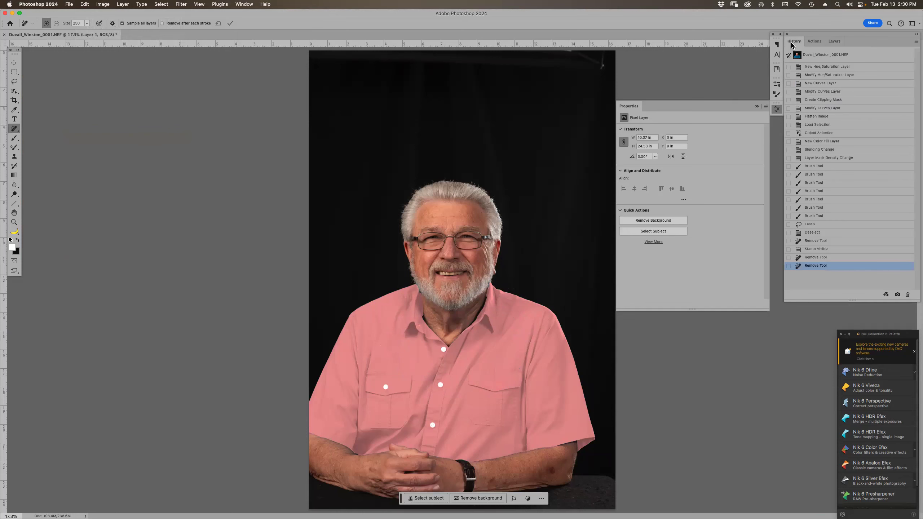
{"action": "left_click", "coordinate": [825, 225]}
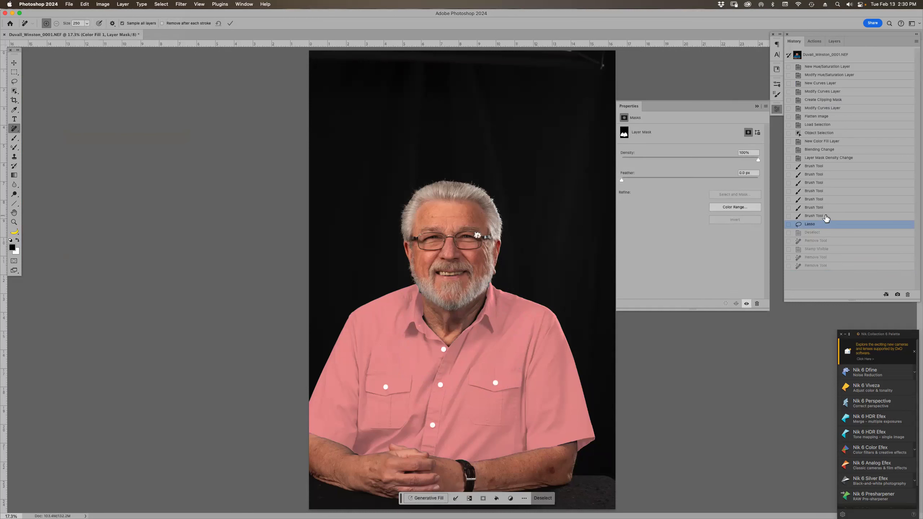
{"action": "key", "text": "z"}
{"action": "left_click_drag", "start_coordinate": [444, 205], "coordinate": [535, 272]}
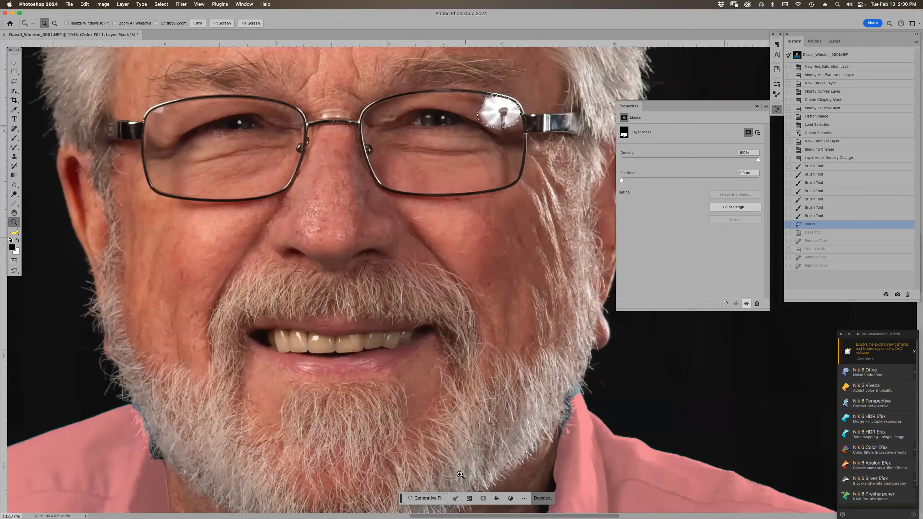
Try Generative Fill with an empty prompt on the selected glasses reflection
{"action": "left_click", "coordinate": [426, 499]}
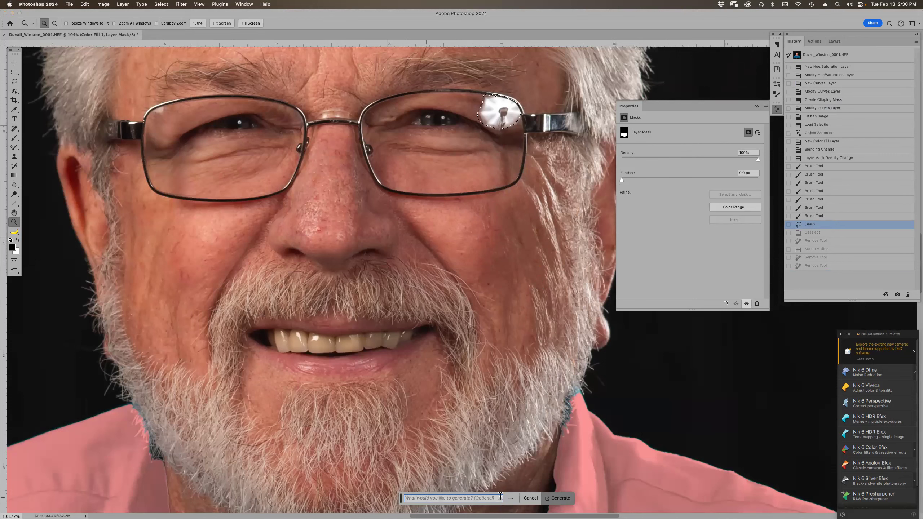
{"action": "left_click", "coordinate": [555, 499]}
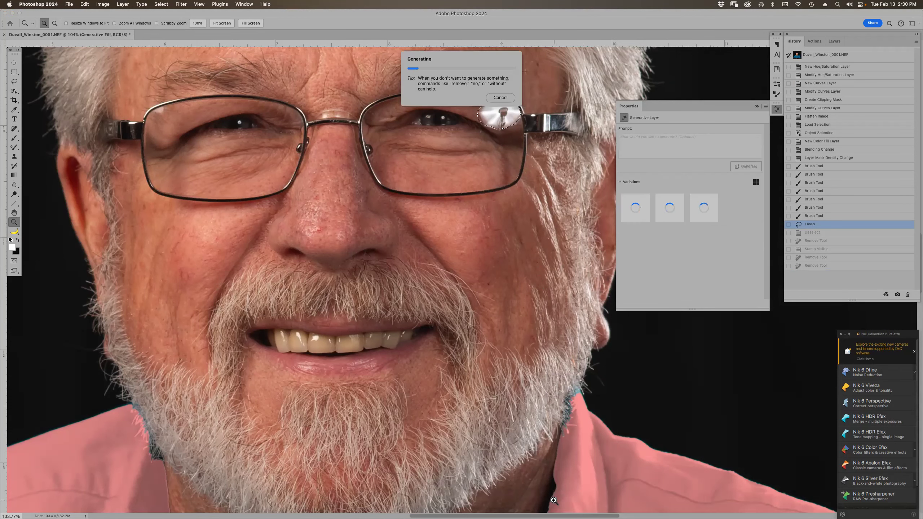
{"action": "scroll", "coordinate": [539, 456], "scroll_direction": "up", "scroll_amount": 3}
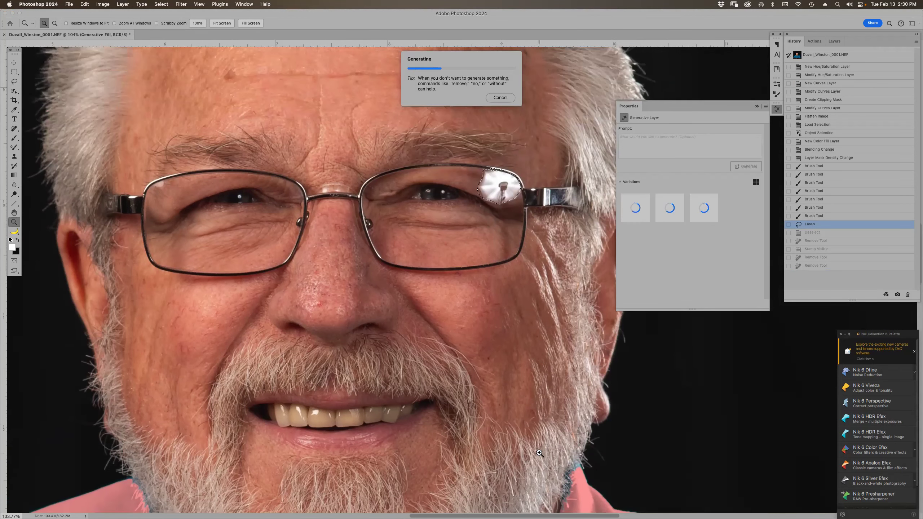
{"action": "scroll", "coordinate": [540, 452], "scroll_direction": "up", "scroll_amount": 2}
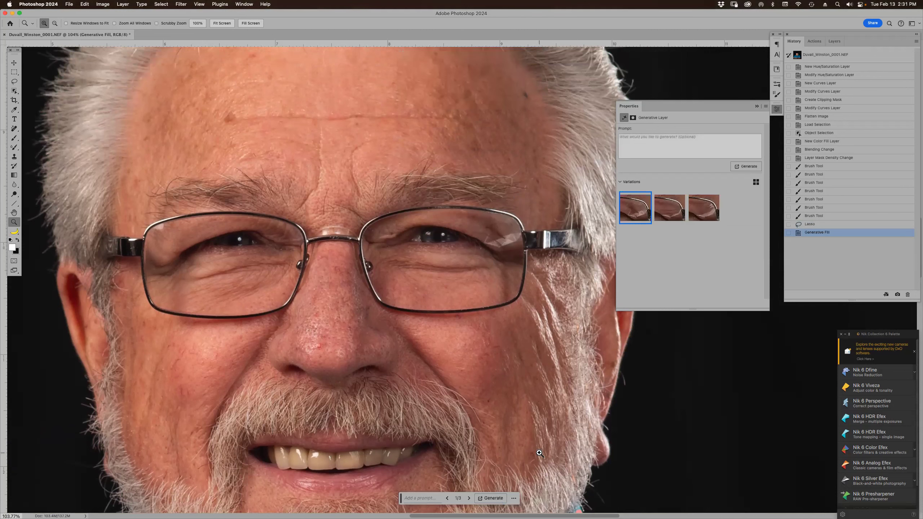
Compare the three generated variations of the lens and undo the generative fill
{"action": "left_click", "coordinate": [669, 206]}
{"action": "left_click", "coordinate": [708, 208]}
{"action": "left_click", "coordinate": [670, 207]}
{"action": "left_click", "coordinate": [649, 210]}
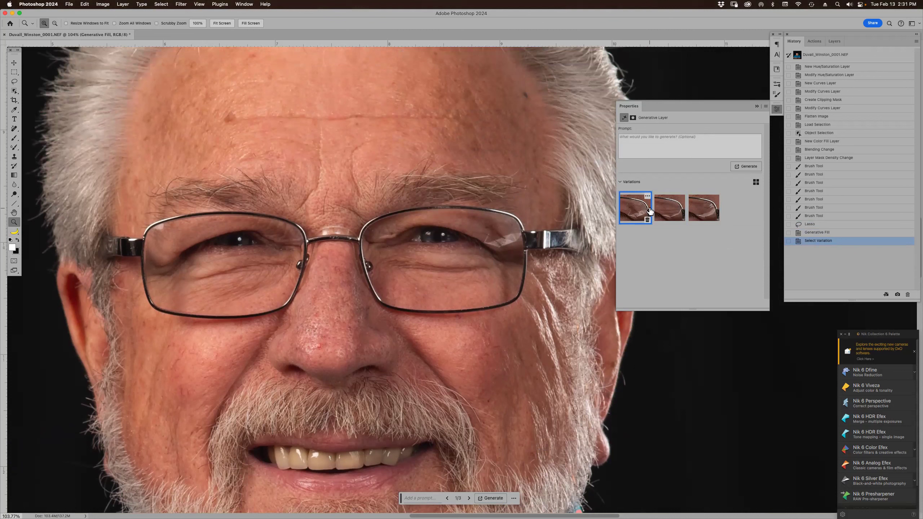
{"action": "key", "text": "super+z"}
{"action": "key", "text": "super+z"}
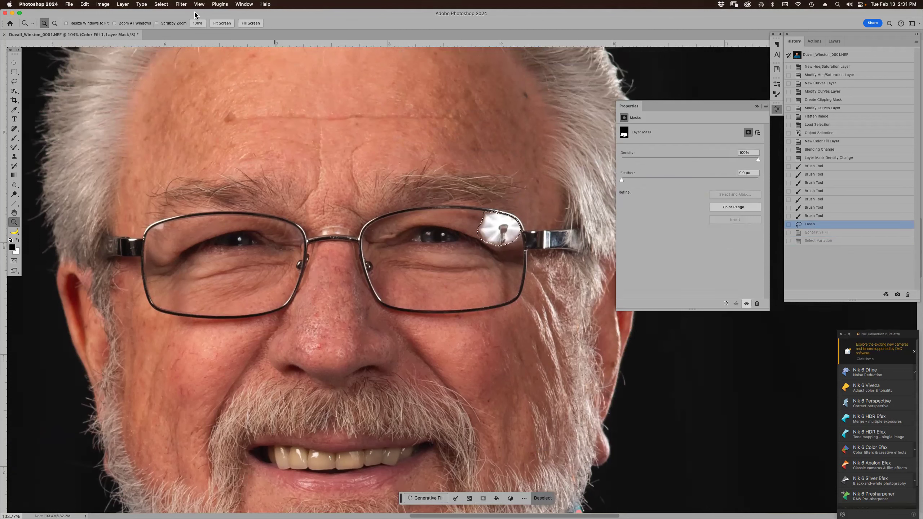
Expand the selection around the glasses reflection by 3 pixels
{"action": "left_click", "coordinate": [161, 4]}
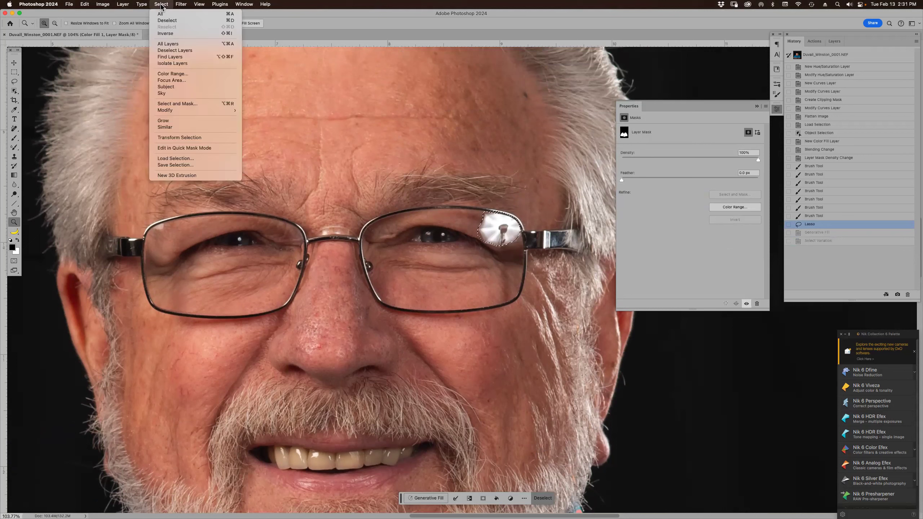
{"action": "mouse_move", "coordinate": [182, 111]}
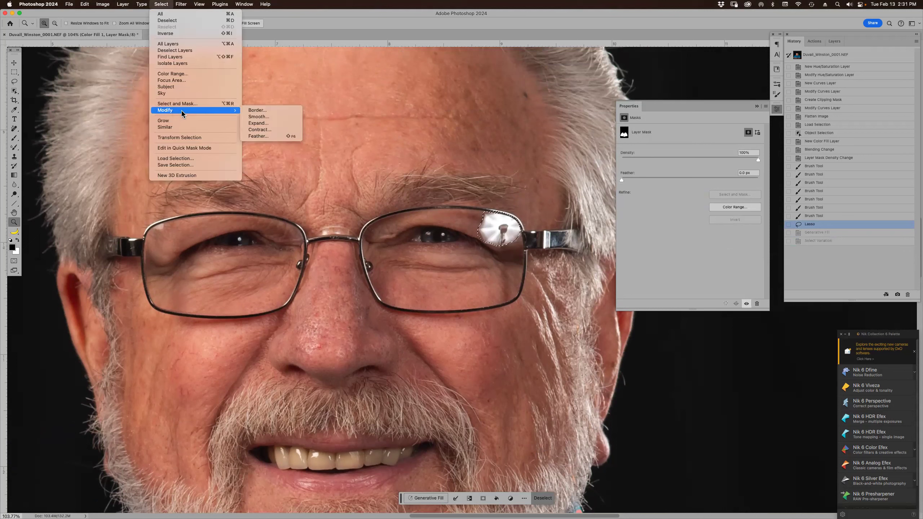
{"action": "left_click", "coordinate": [280, 123]}
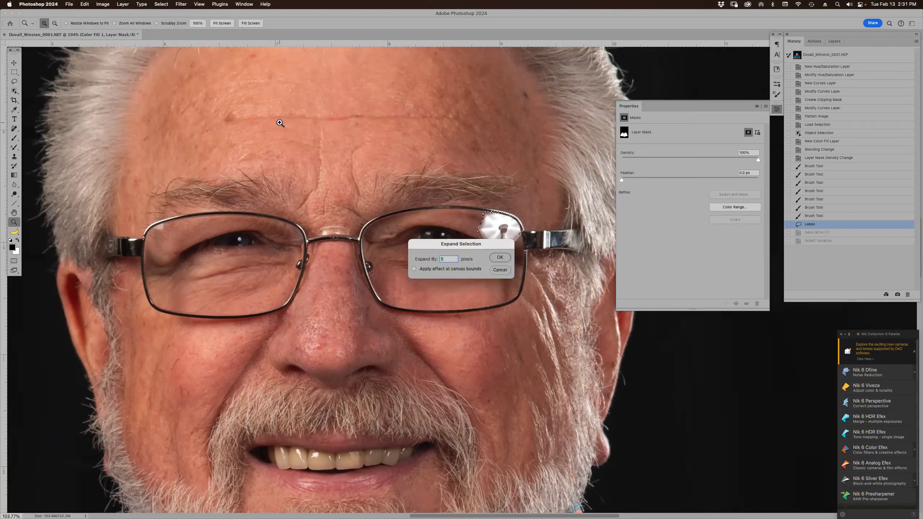
{"action": "type", "text": "3"}
{"action": "key", "text": "Return"}
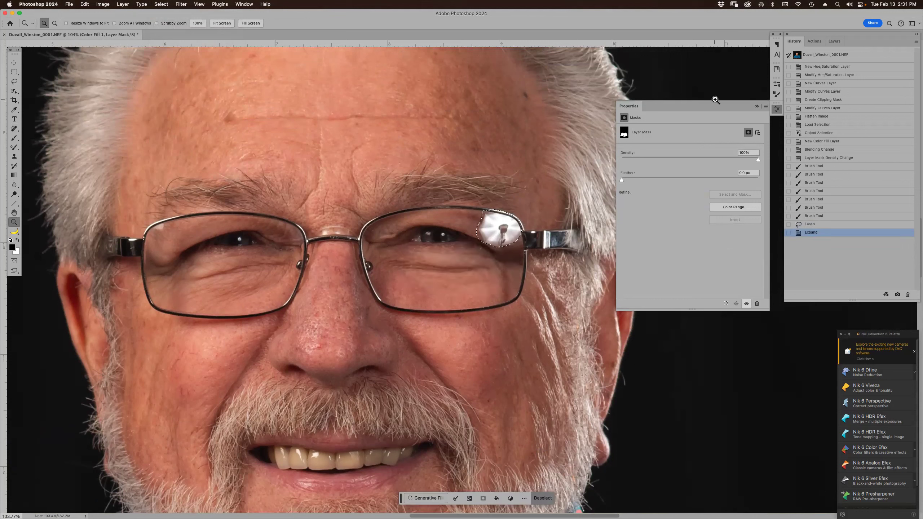
Replace the reflection in the expanded selection using Generative Fill with an empty prompt, compare the variations and keep the first
{"action": "left_click", "coordinate": [758, 106]}
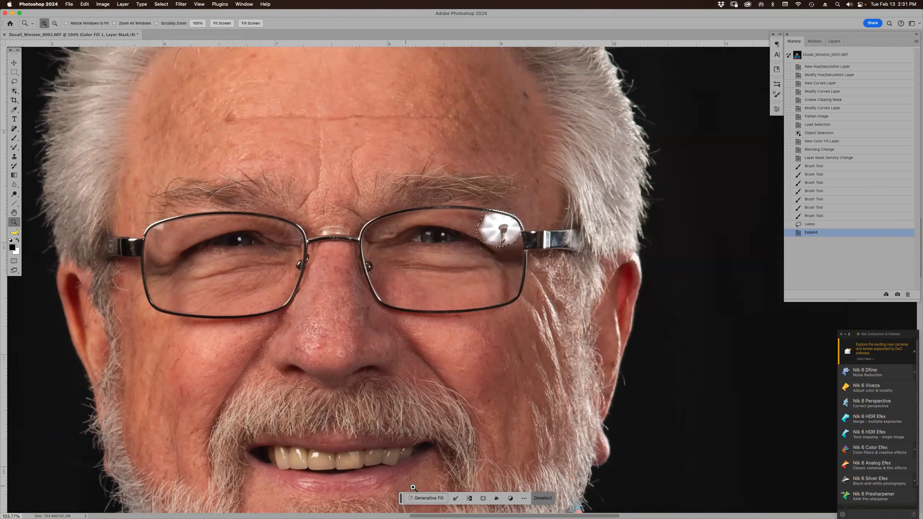
{"action": "left_click", "coordinate": [423, 500]}
{"action": "left_click", "coordinate": [559, 499]}
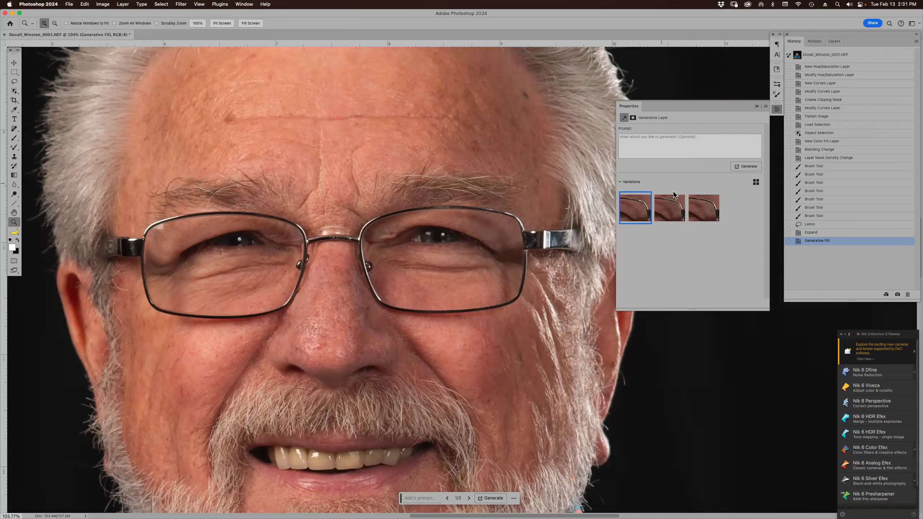
{"action": "left_click", "coordinate": [677, 213]}
{"action": "left_click", "coordinate": [703, 208]}
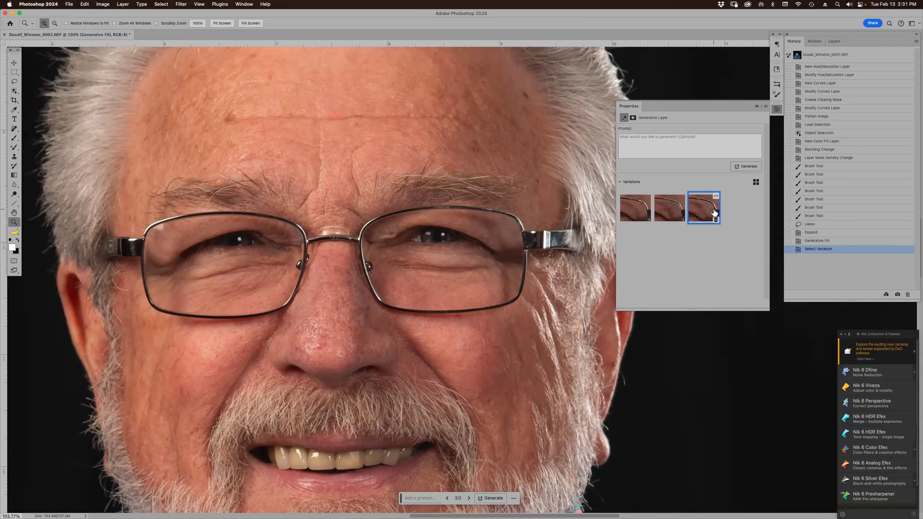
{"action": "left_click", "coordinate": [632, 207]}
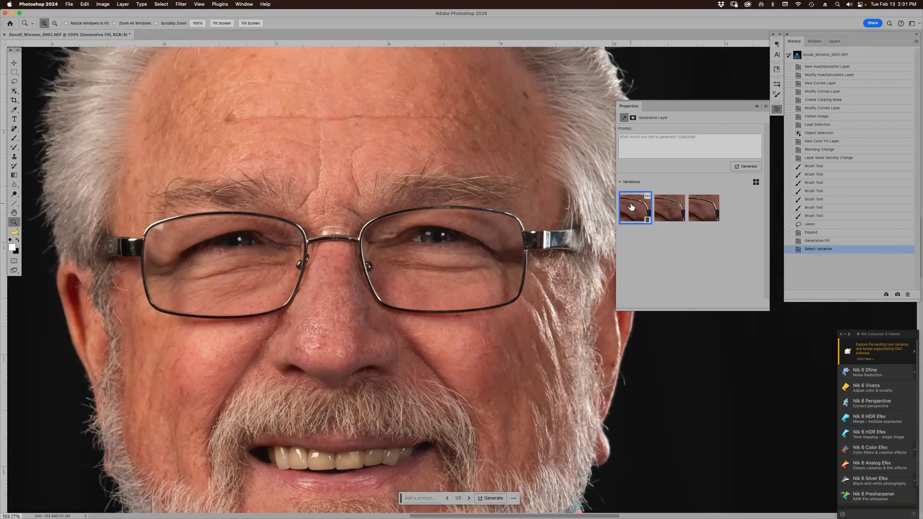
{"action": "left_click", "coordinate": [757, 106]}
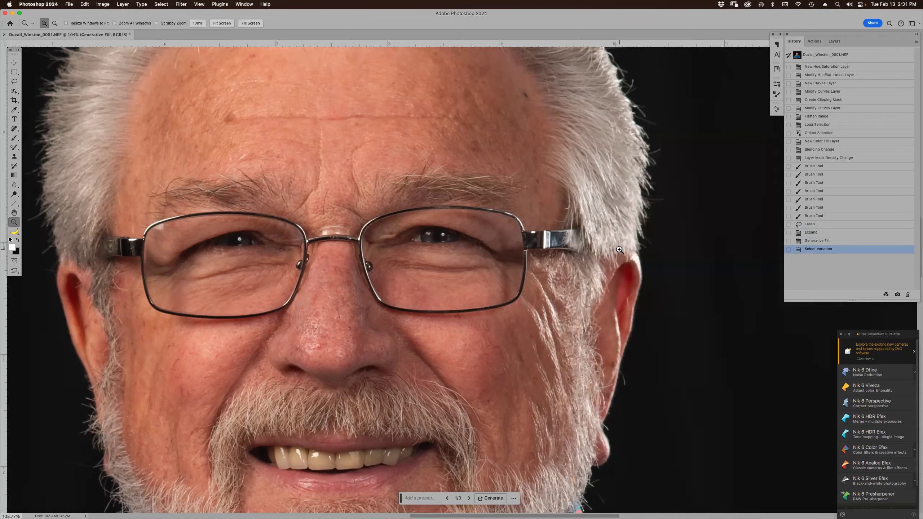
Close the portrait document without saving its changes
{"action": "key", "text": "super+0"}
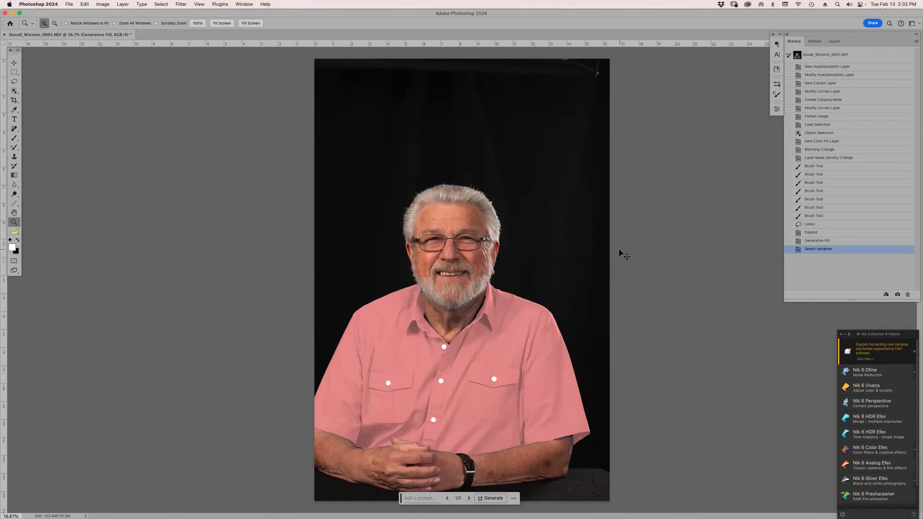
{"action": "key", "text": "super+w"}
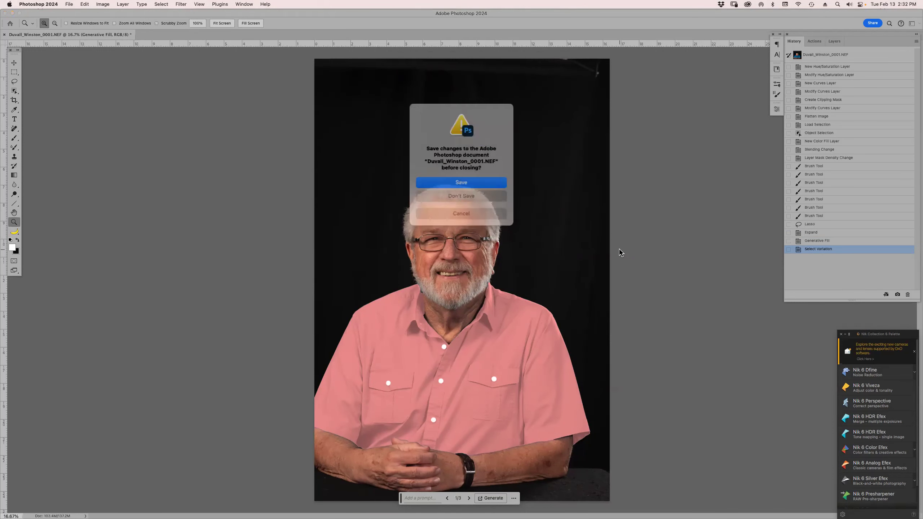
{"action": "key", "text": "super+d"}
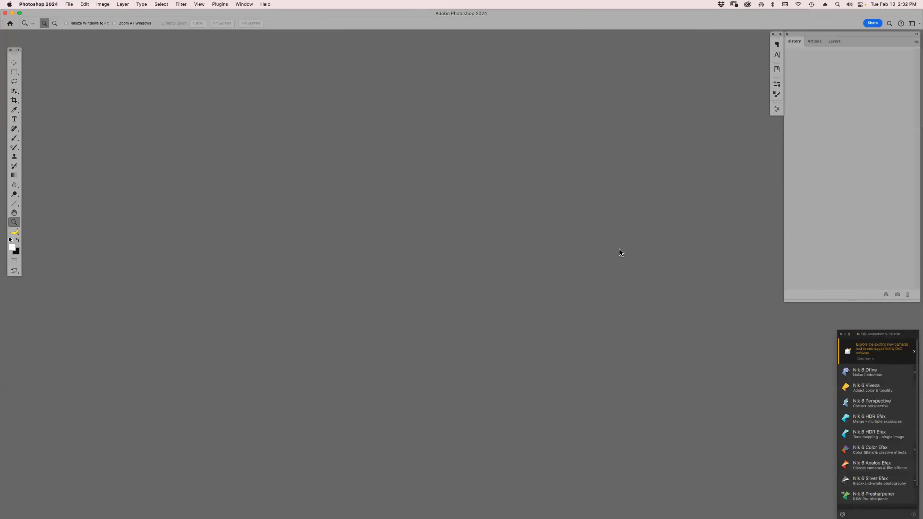
Switch to the Adobe Firefly home page in Safari, close the Downloads window and reposition the browser window
{"action": "key", "text": "alt+super+o"}
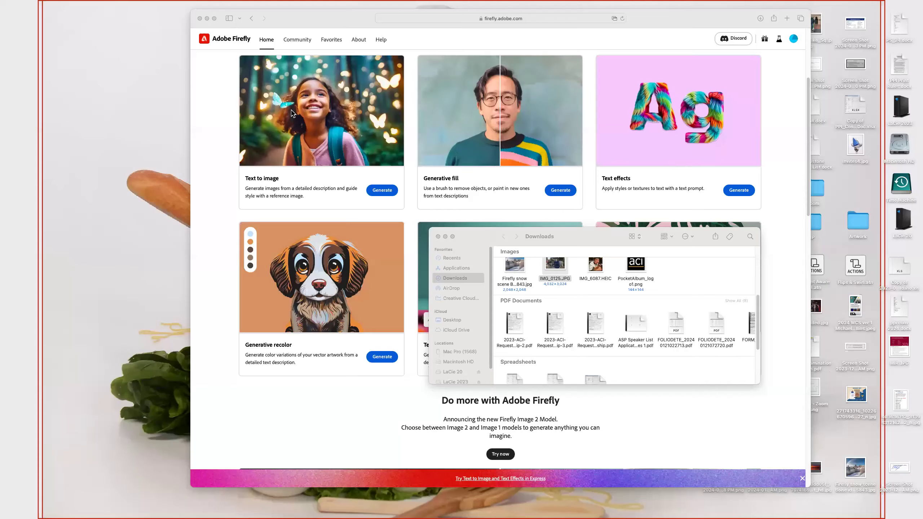
{"action": "left_click", "coordinate": [438, 237]}
{"action": "left_click_drag", "start_coordinate": [349, 21], "coordinate": [364, 53]}
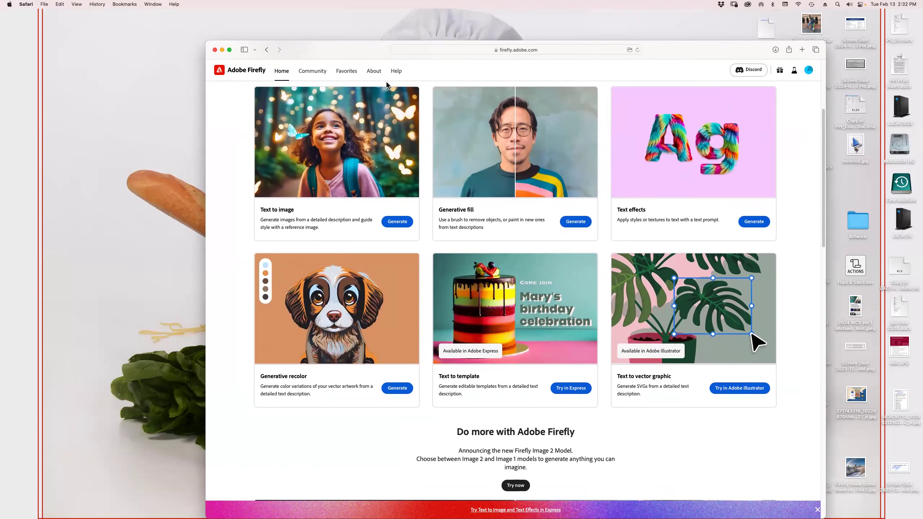
{"action": "scroll", "coordinate": [442, 137], "scroll_direction": "up", "scroll_amount": 5}
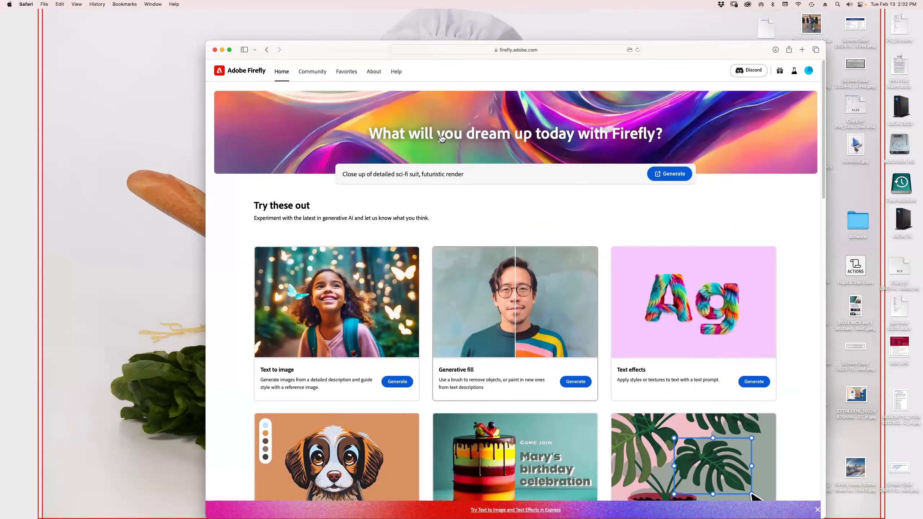
Generate images in Firefly from the prompt "3 leopards drinking from pond at sunset"
{"action": "triple_click", "coordinate": [480, 170]}
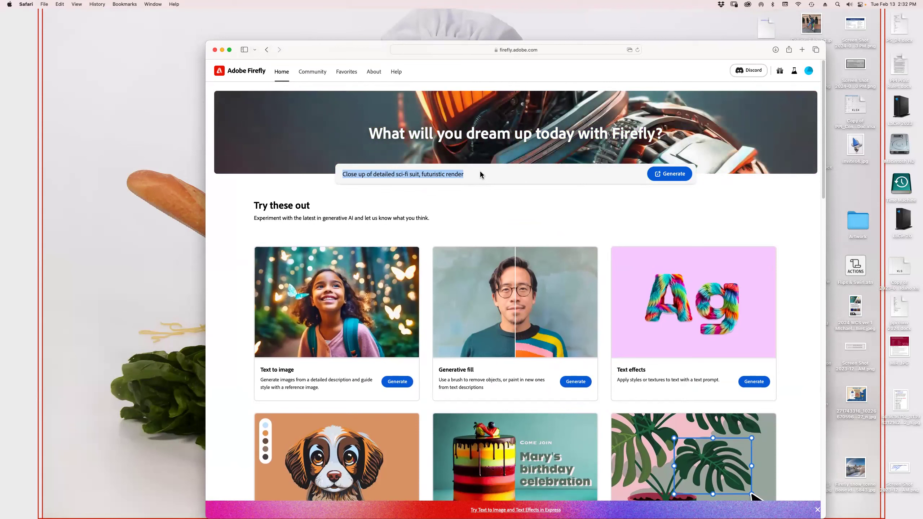
{"action": "type", "text": "lea"}
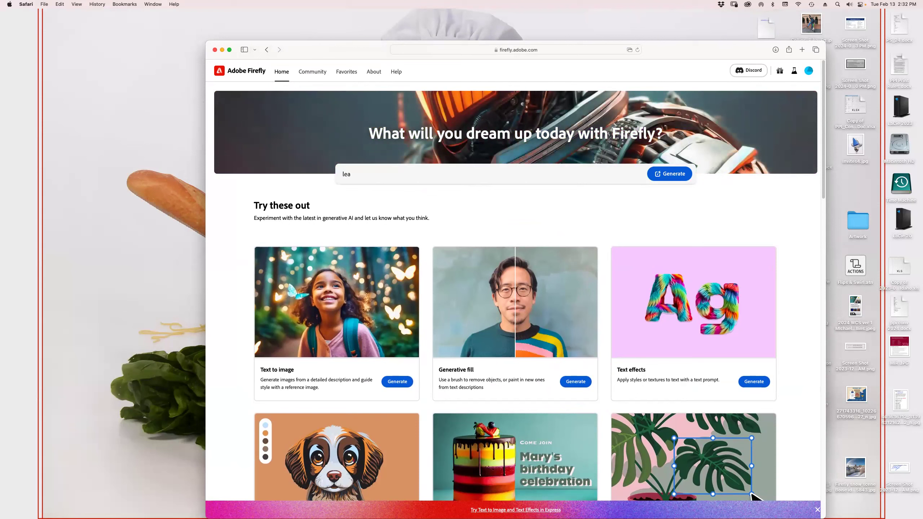
{"action": "type", "text": "opard"}
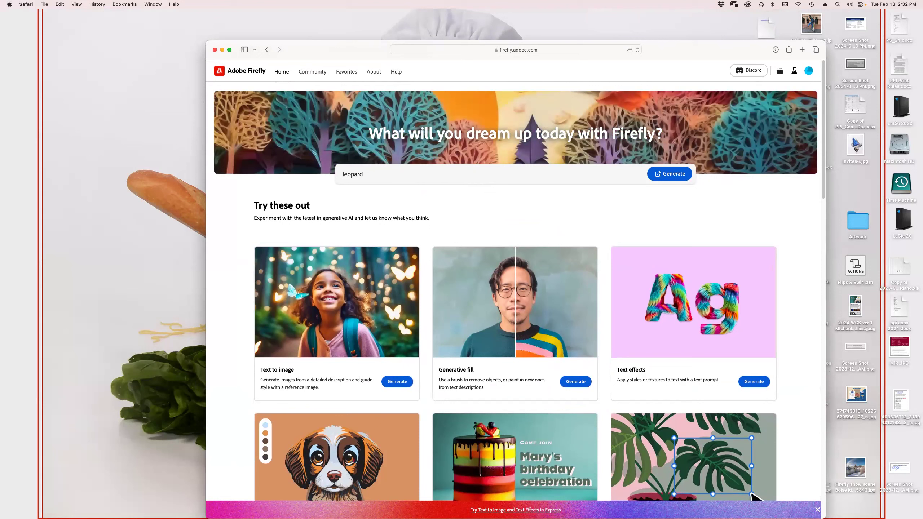
{"action": "type", "text": "3"}
{"action": "key", "text": "super+Right"}
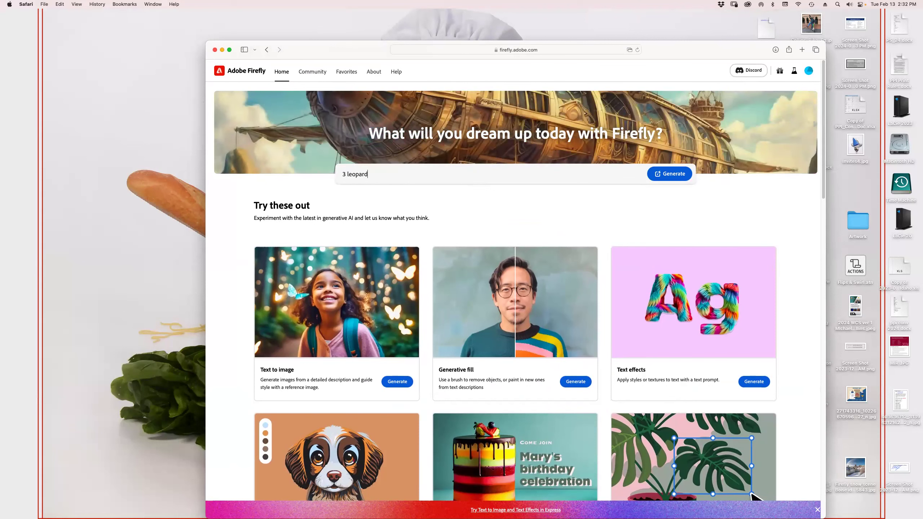
{"action": "type", "text": "s drinking from pond at sunset"}
{"action": "key", "text": "Return"}
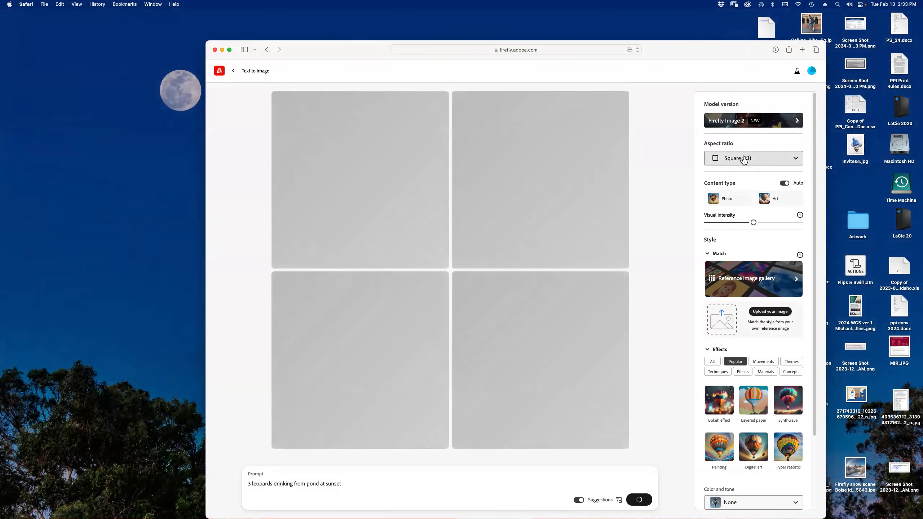
Set the aspect ratio to Landscape (4:3) and the content type to Photo, and generate the leopard images again
{"action": "left_click", "coordinate": [743, 160]}
{"action": "left_click", "coordinate": [741, 179]}
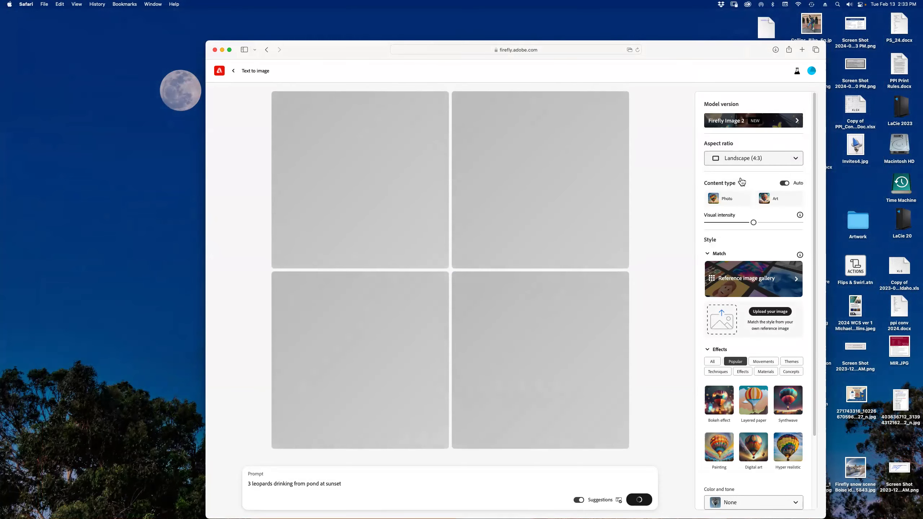
{"action": "left_click", "coordinate": [727, 201]}
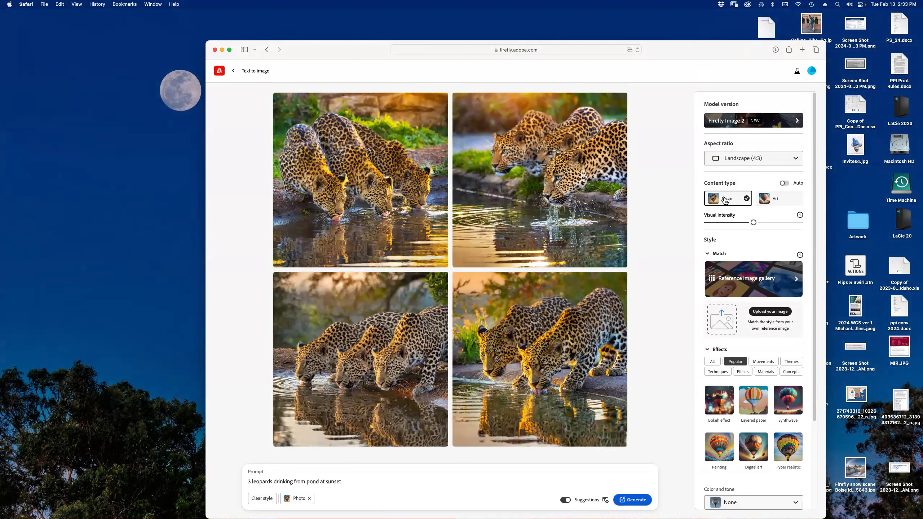
{"action": "left_click", "coordinate": [635, 501]}
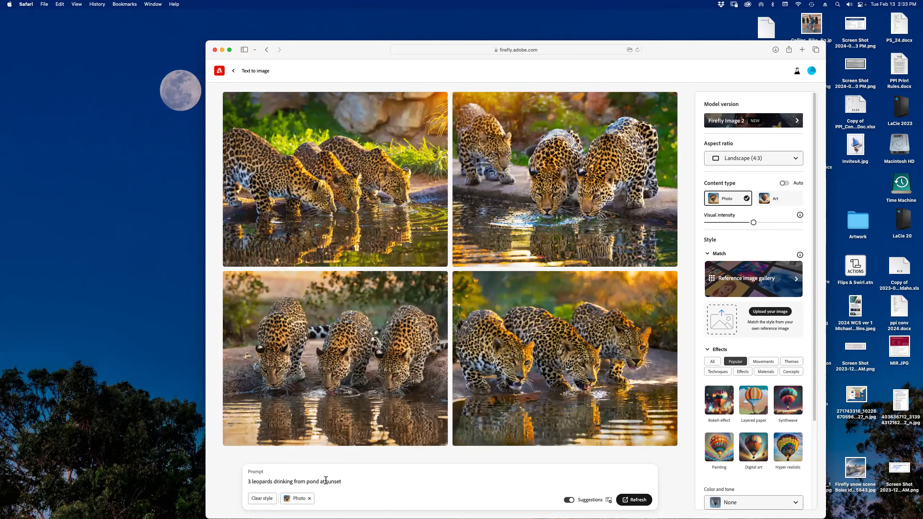
Change the prompt to "3 leopards drinking from pond at soft sunset", regenerate the images and enlarge the first result
{"action": "type", "text": "soft"}
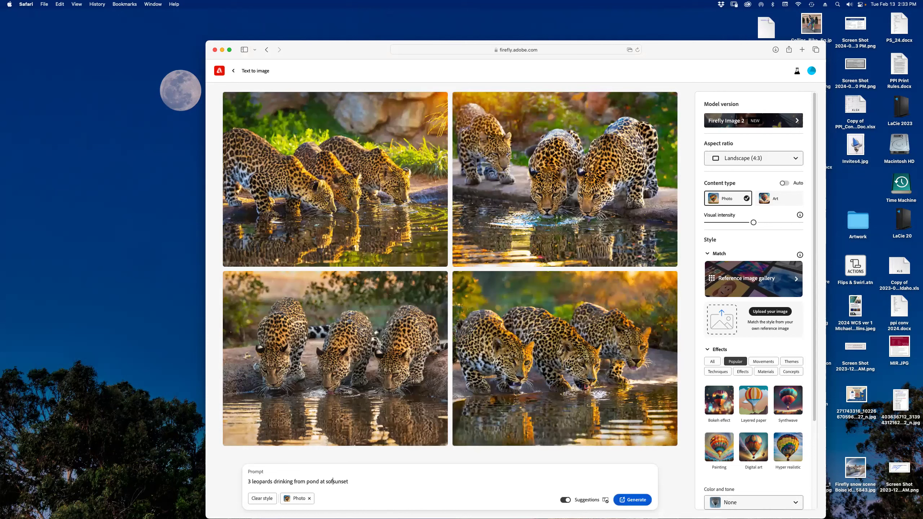
{"action": "key", "text": "Return"}
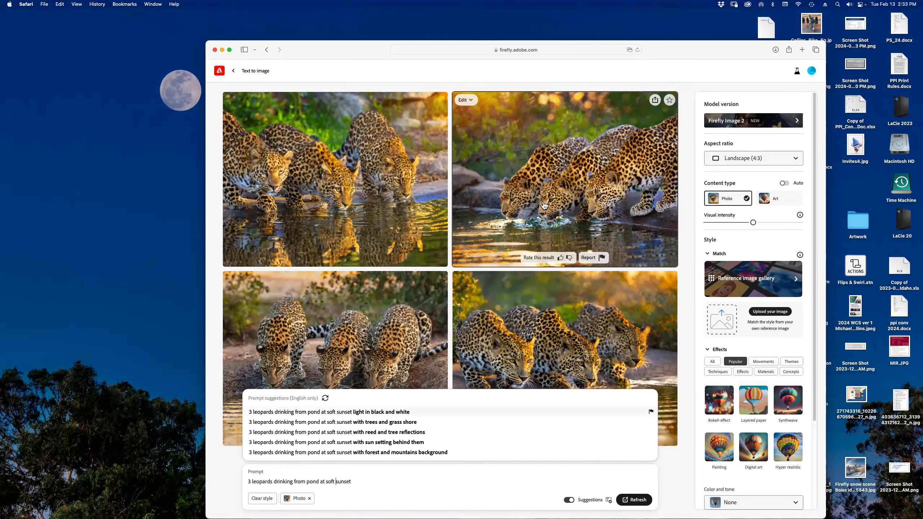
{"action": "left_click", "coordinate": [360, 190]}
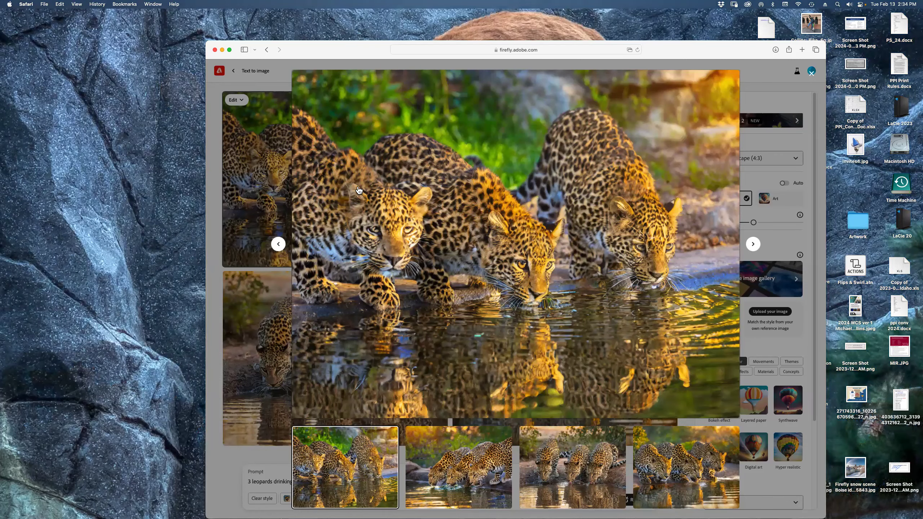
Close the enlarged leopard image, replace the prompt with "volcano flow with aurora" and generate the images
{"action": "mouse_move", "coordinate": [356, 177]}
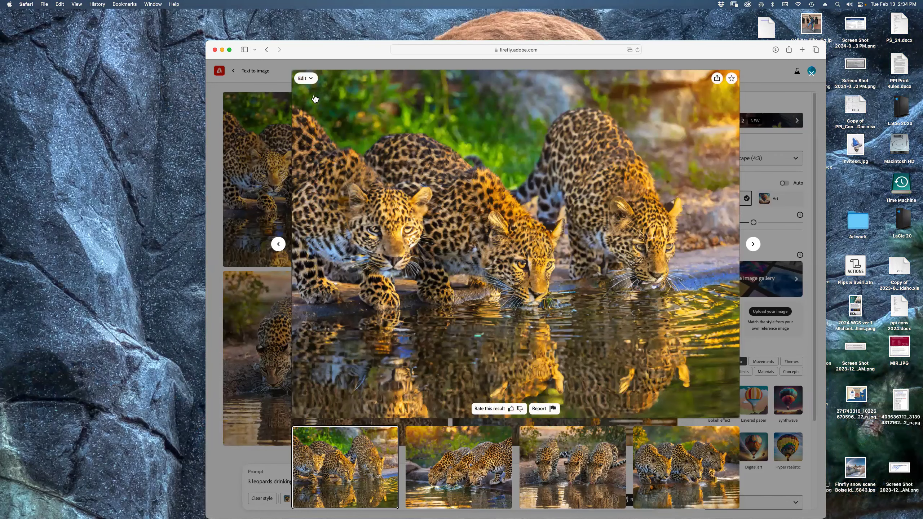
{"action": "left_click", "coordinate": [812, 73]}
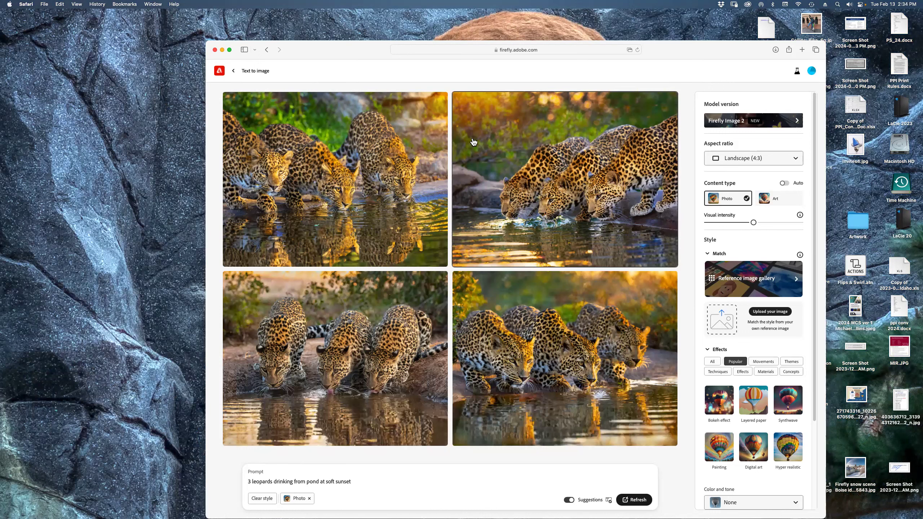
{"action": "triple_click", "coordinate": [401, 483]}
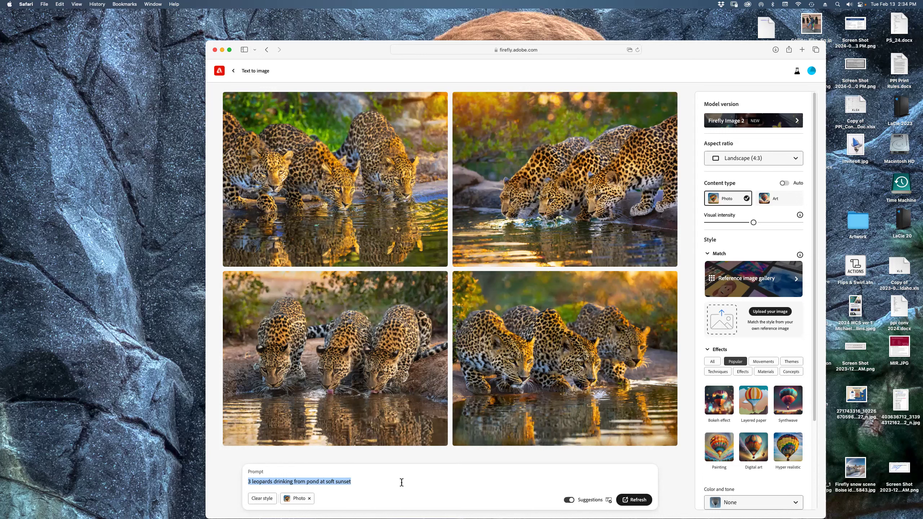
{"action": "type", "text": "volcano"}
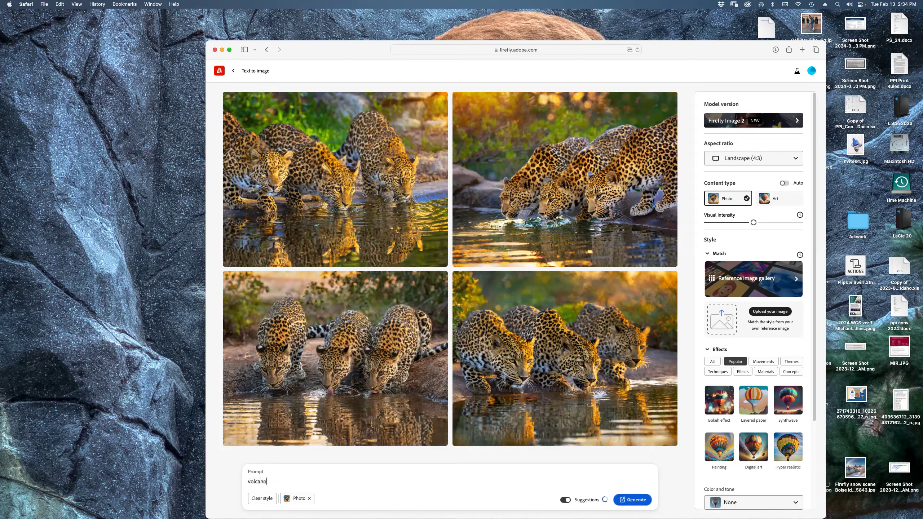
{"action": "type", "text": " flow with"}
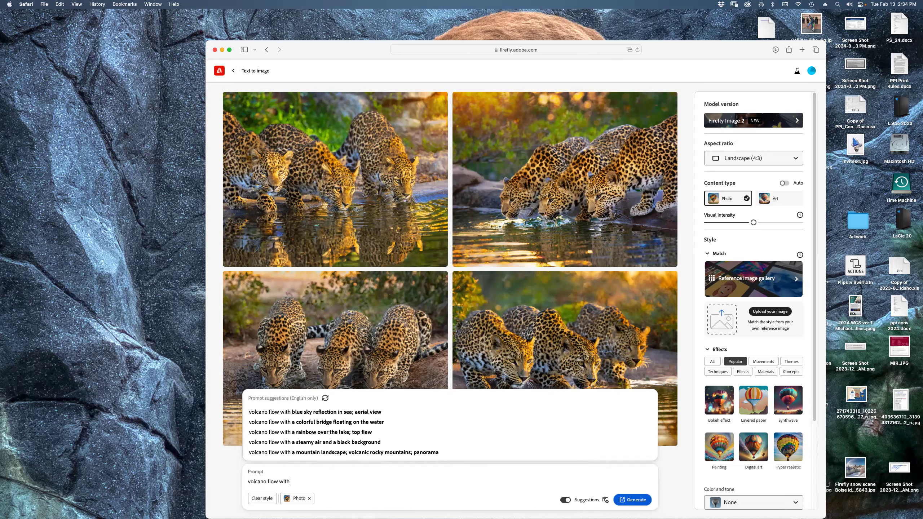
{"action": "type", "text": "ar"}
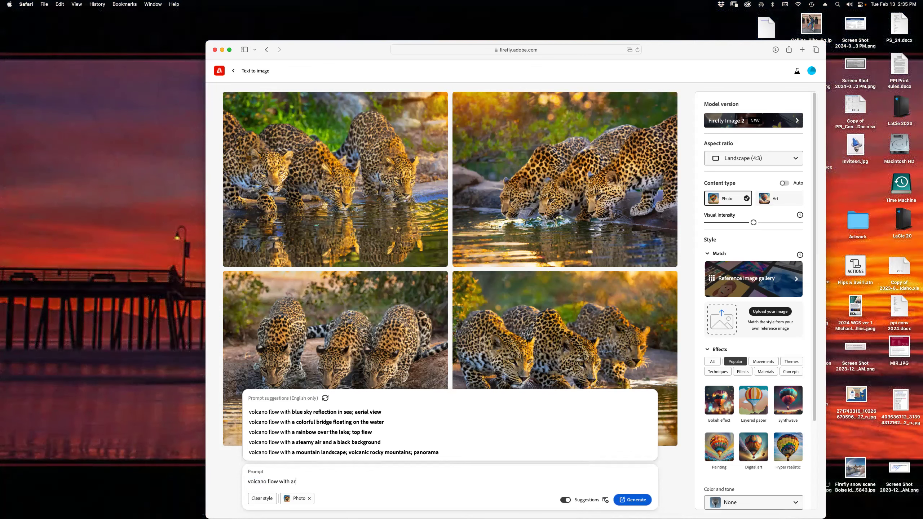
{"action": "key", "text": "BackSpace"}
{"action": "key", "text": "BackSpace"}
{"action": "type", "text": "uro"}
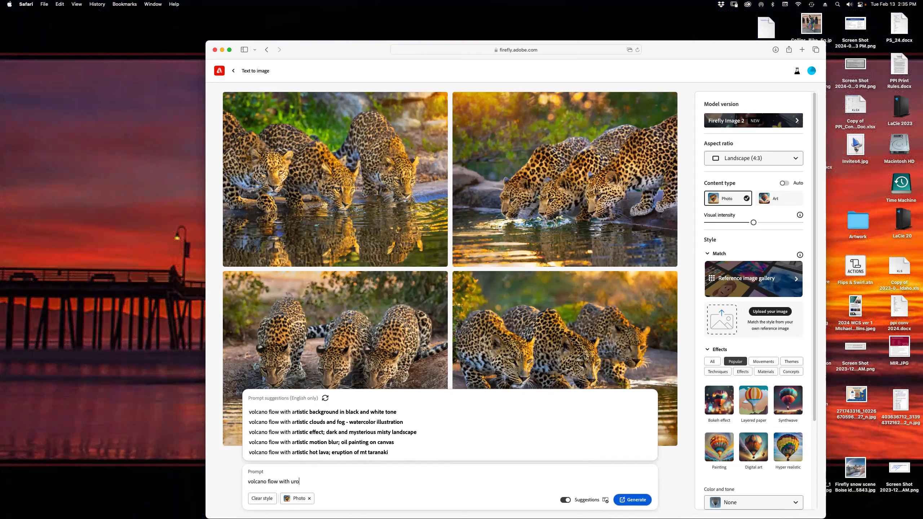
{"action": "type", "text": "a"}
{"action": "key", "text": "BackSpace"}
{"action": "key", "text": "BackSpace"}
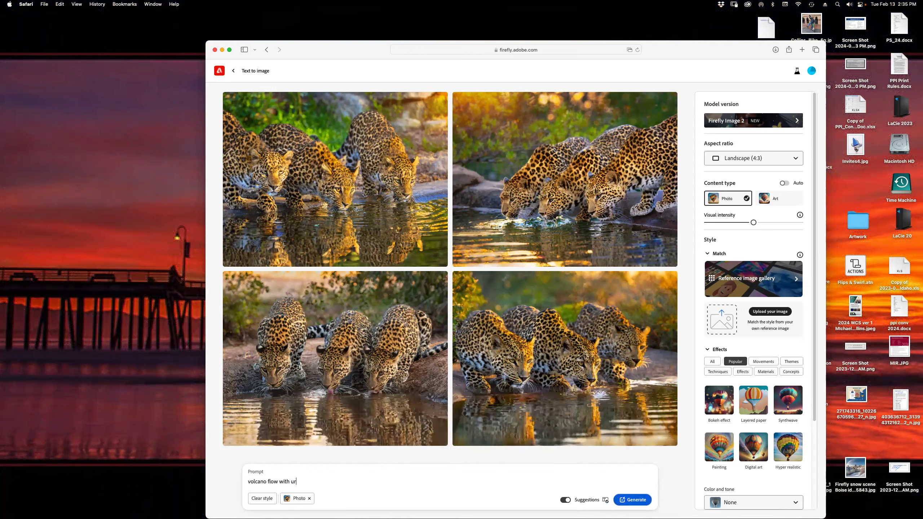
{"action": "key", "text": "BackSpace"}
{"action": "type", "text": "aurora"}
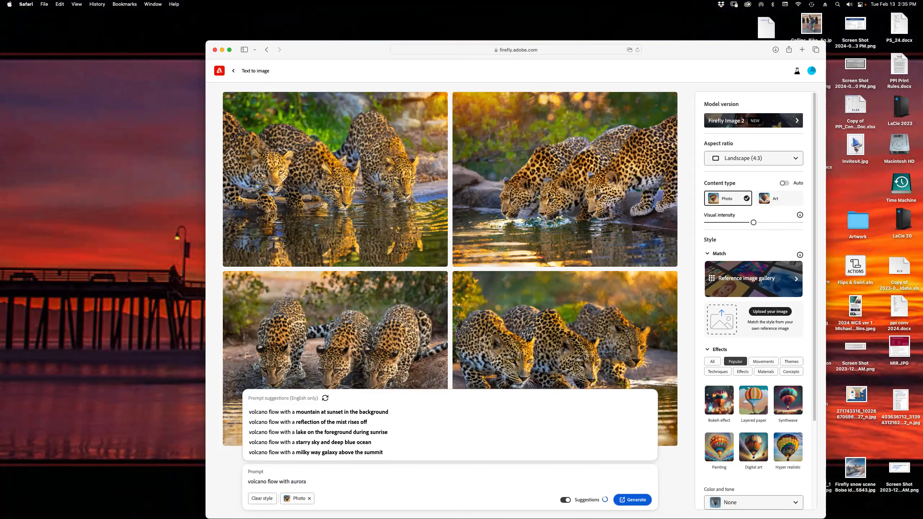
{"action": "left_click", "coordinate": [632, 500]}
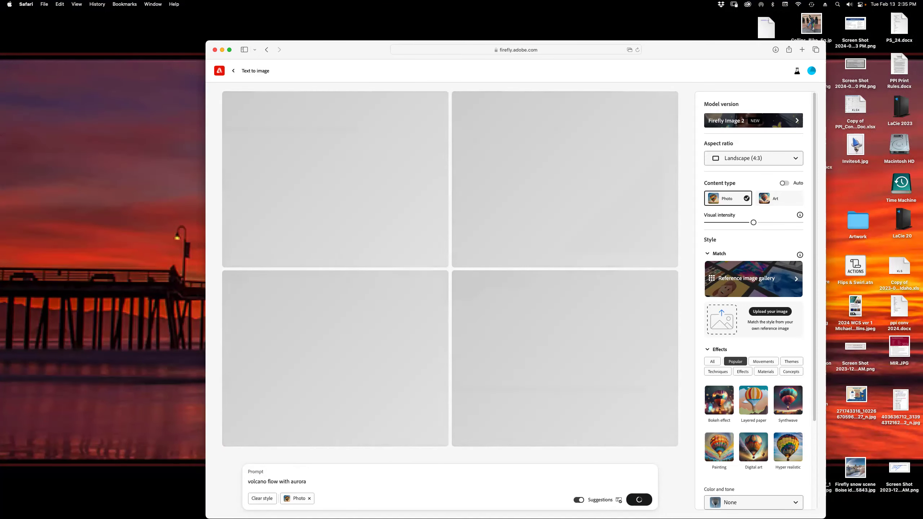
{"action": "key", "text": "XF86AudioRaiseVolume"}
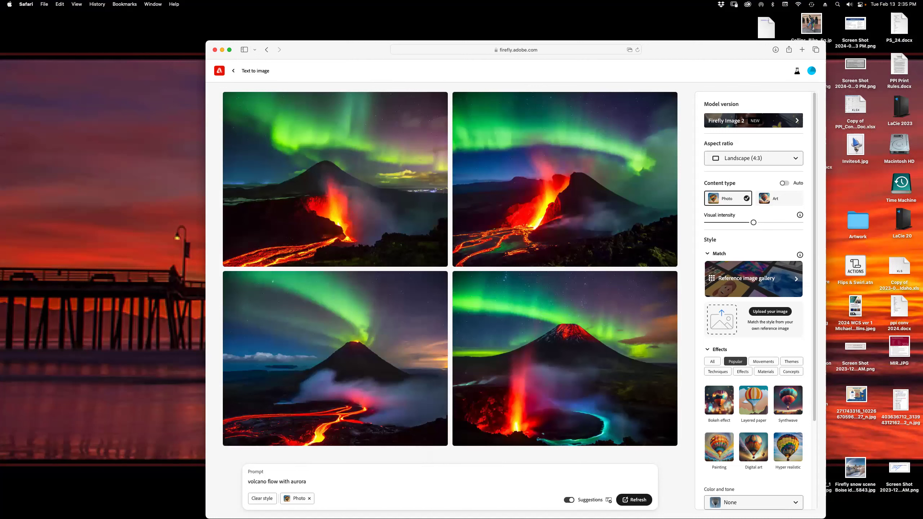
Enlarge the fourth, third and second volcano results in turn to compare them, and close the preview
{"action": "mouse_move", "coordinate": [529, 415]}
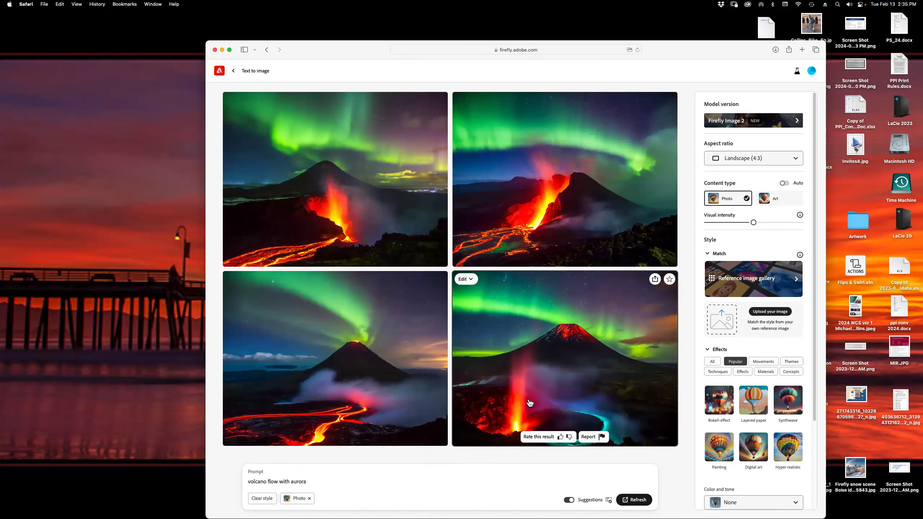
{"action": "left_click", "coordinate": [528, 377]}
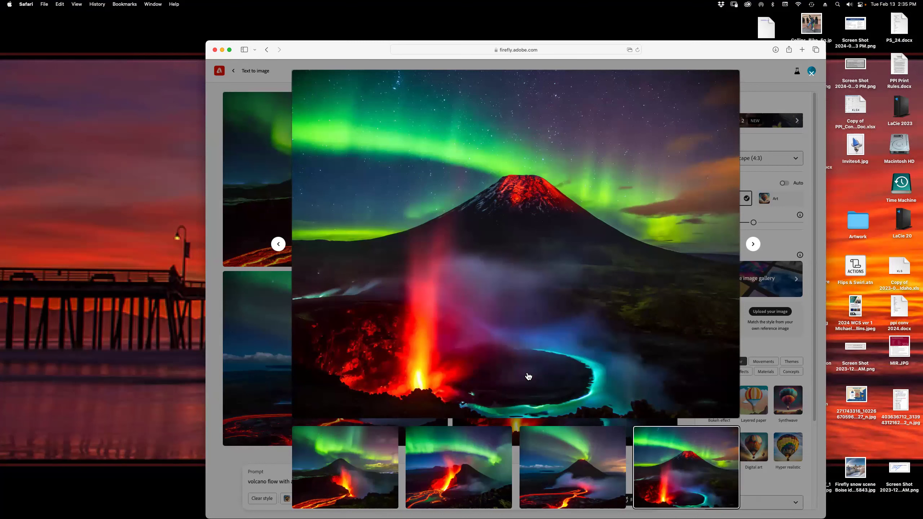
{"action": "left_click", "coordinate": [548, 455]}
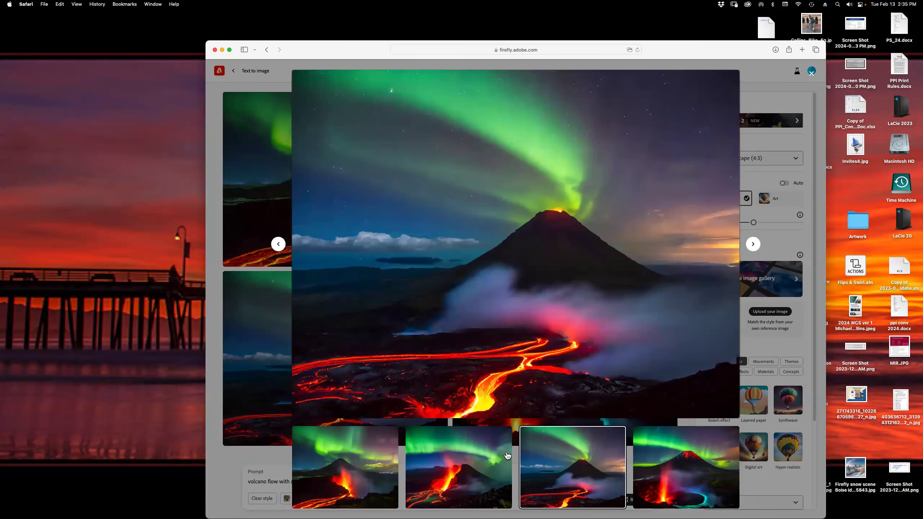
{"action": "left_click", "coordinate": [470, 462]}
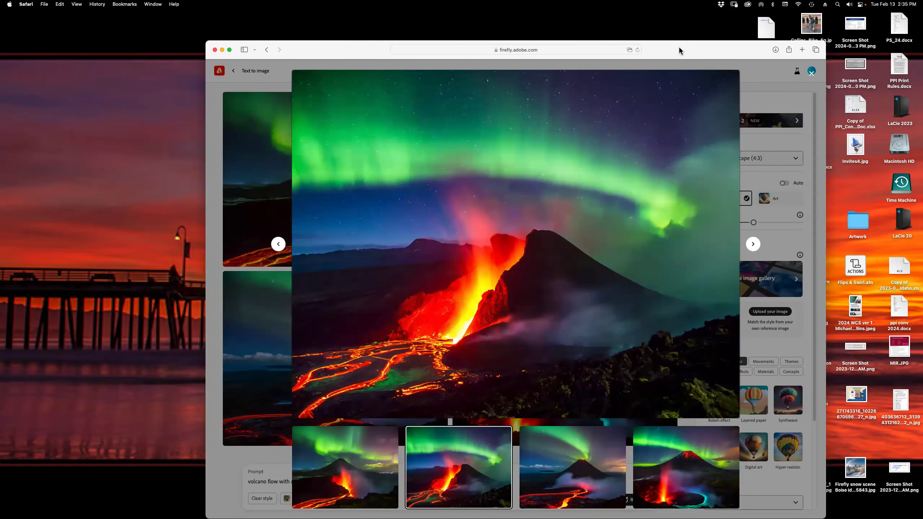
{"action": "left_click", "coordinate": [813, 74]}
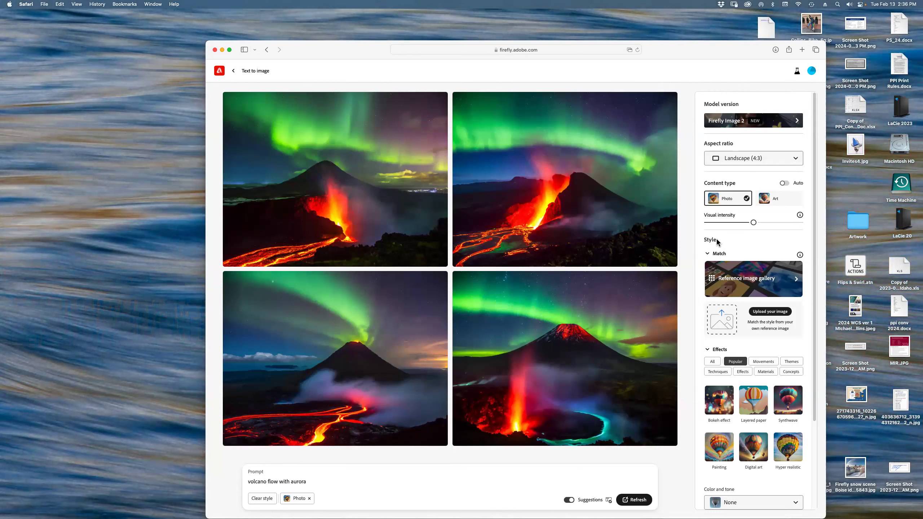
Open the Reference image gallery for style matching and look through its Popular, Acrylic and oil, and Watercolor categories
{"action": "left_click", "coordinate": [744, 286]}
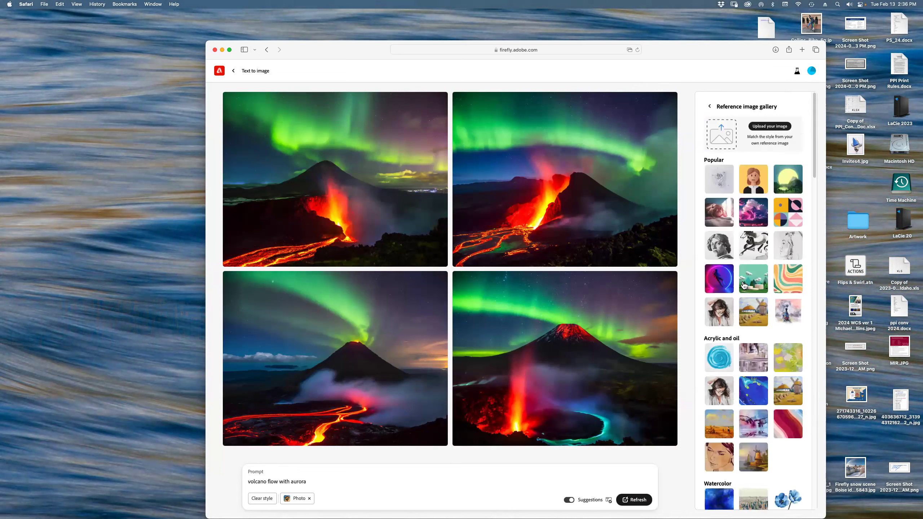
{"action": "scroll", "coordinate": [740, 289], "scroll_direction": "down", "scroll_amount": 3}
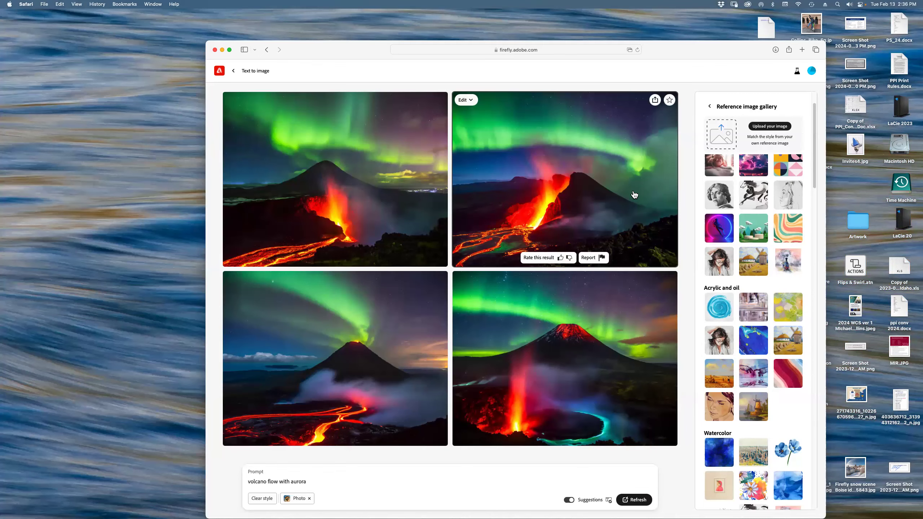
{"action": "scroll", "coordinate": [718, 254], "scroll_direction": "down", "scroll_amount": 8}
{"action": "scroll", "coordinate": [715, 228], "scroll_direction": "up", "scroll_amount": 12}
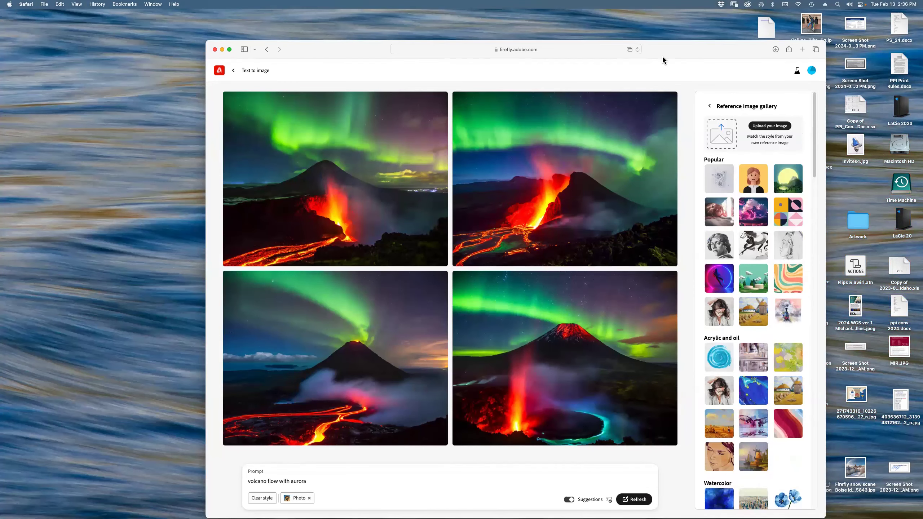
View the third volcano result enlarged and closed again, and switch the browser window to full screen and back
{"action": "left_click", "coordinate": [360, 355]}
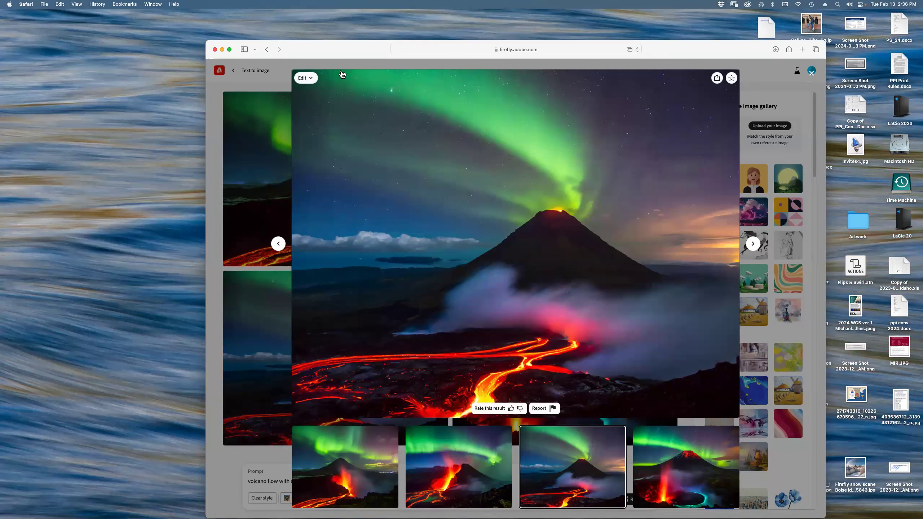
{"action": "left_click", "coordinate": [812, 74]}
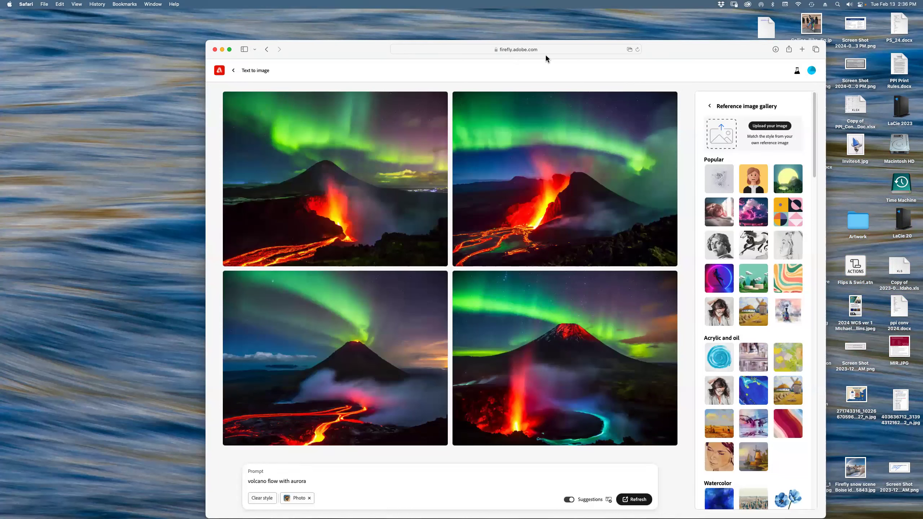
{"action": "left_click", "coordinate": [231, 50]}
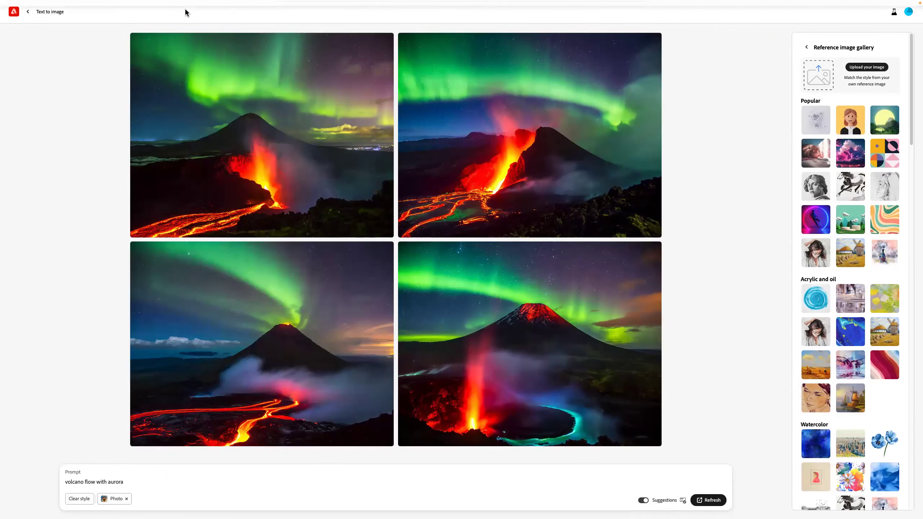
{"action": "key", "text": "ctrl+super+f"}
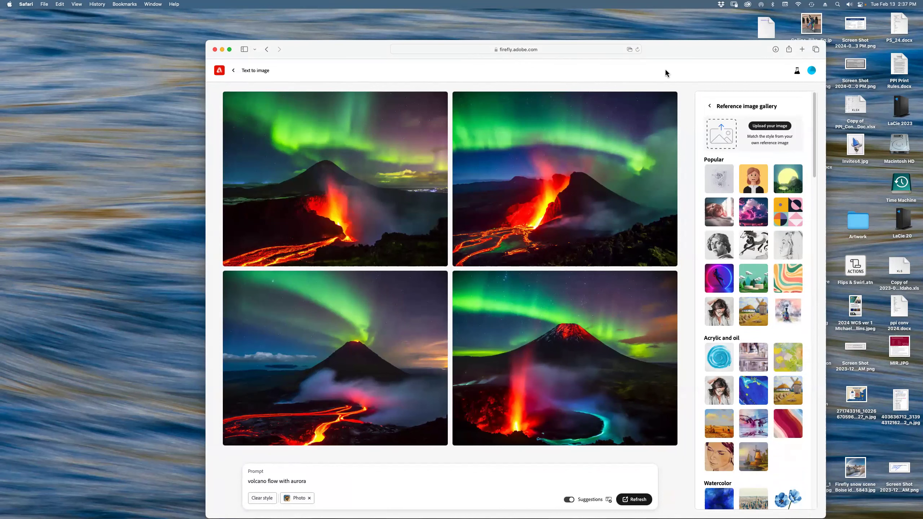
Open the signed-in user's account menu
{"action": "left_click", "coordinate": [812, 72]}
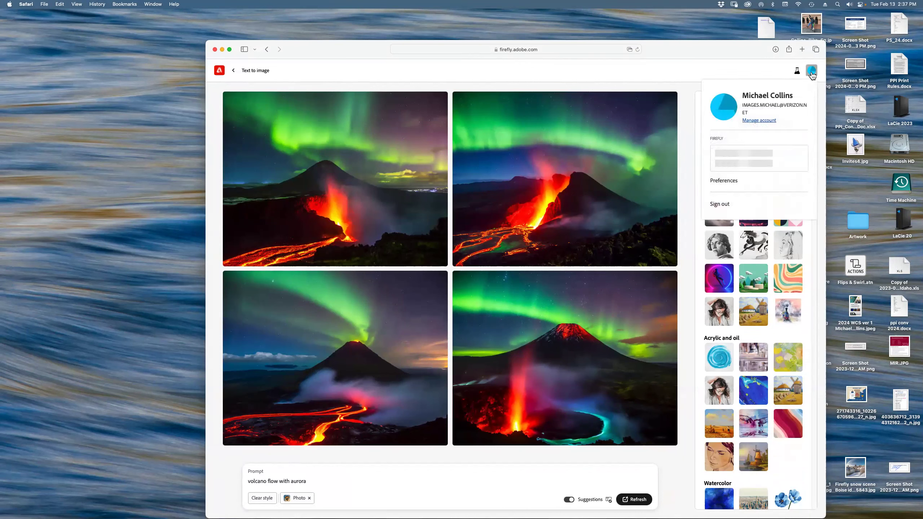